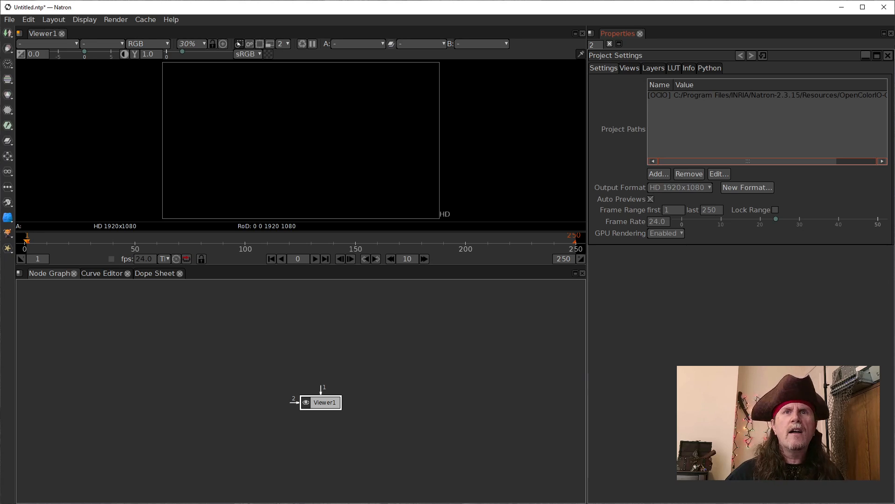
# Add a Text node above Viewer1 in the node graph and connect it to the viewer's input 1.
pyautogui.click(325, 353)
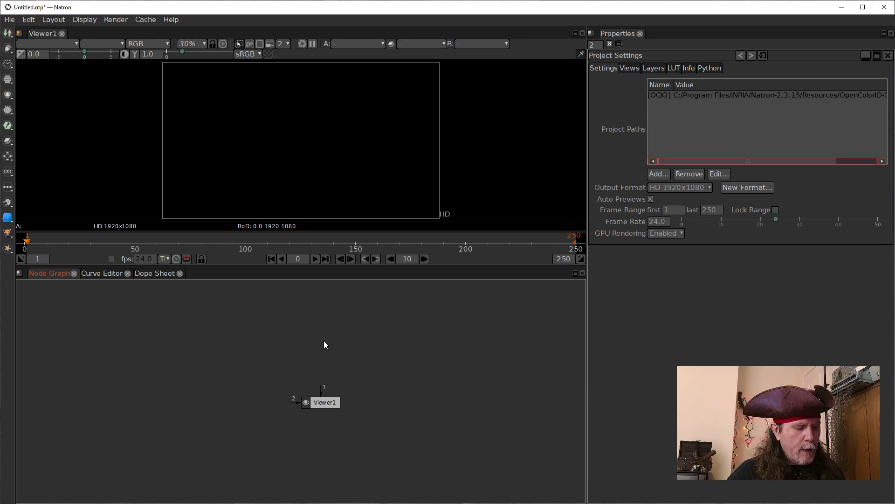
pyautogui.press('Tab')
pyautogui.write('text')
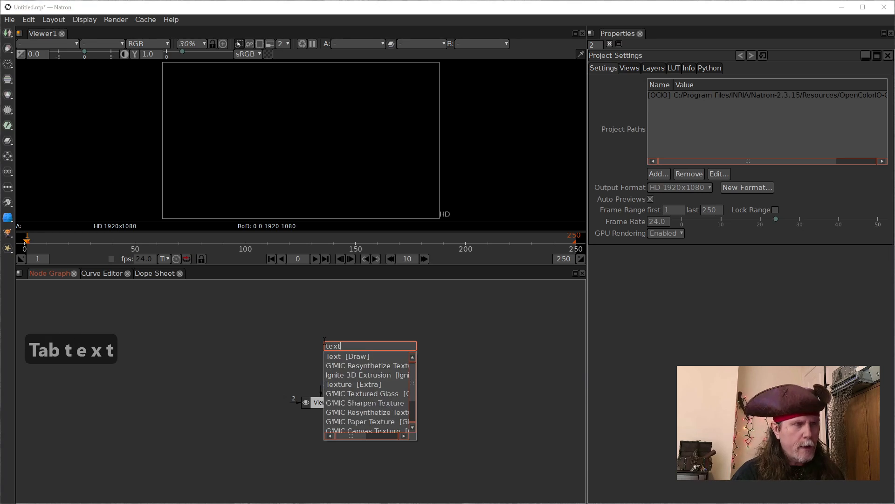
pyautogui.press('Return')
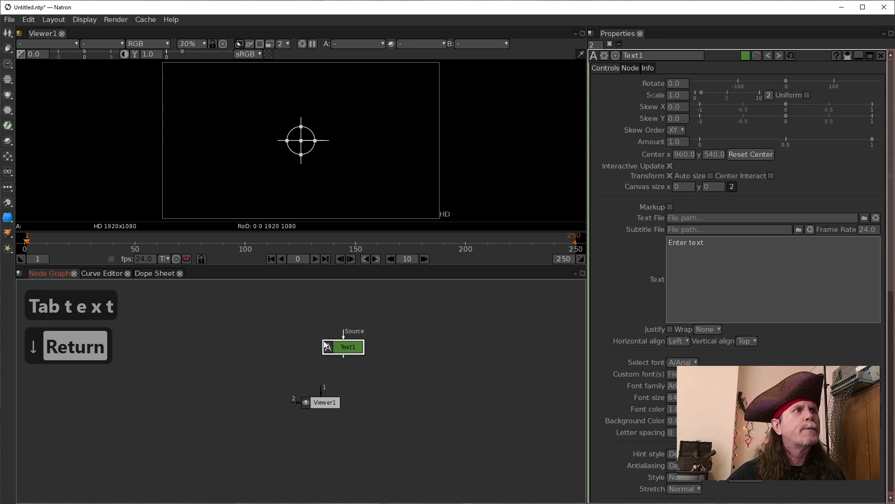
pyautogui.moveTo(338, 347); pyautogui.dragTo(316, 331)
pyautogui.press('1')
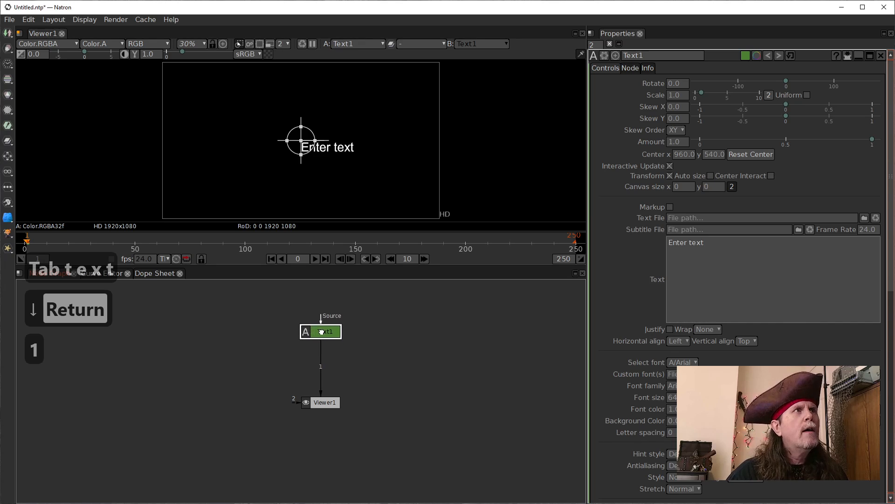
# Set the Text node's font to Vecs and enable Center Interact so the text is centered on its transform handle.
pyautogui.click(683, 362)
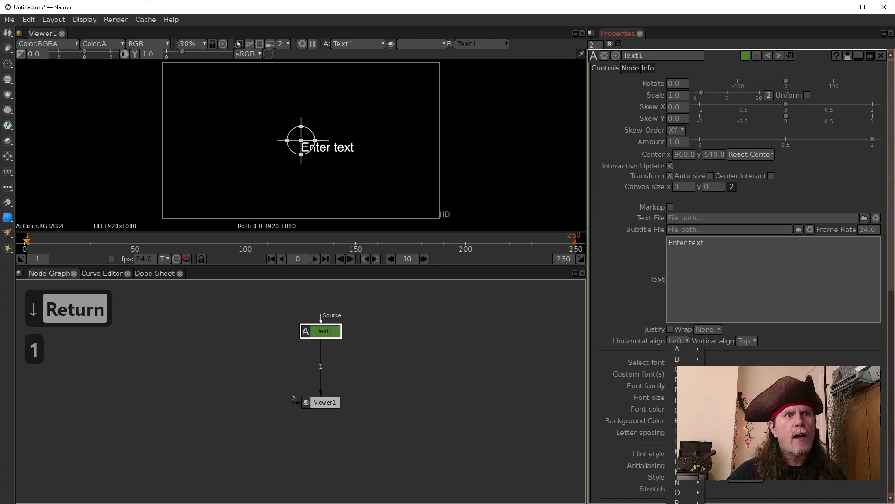
pyautogui.click(728, 500)
pyautogui.click(703, 283)
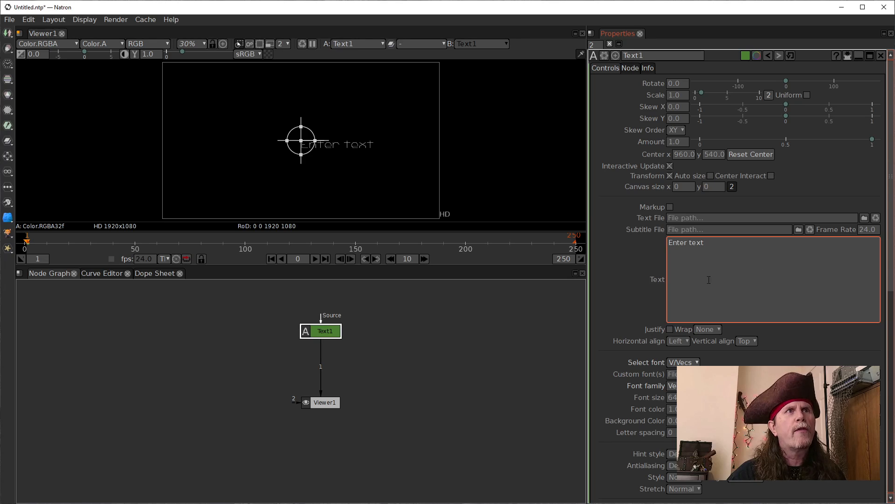
pyautogui.hotkey('ctrl', 'a')
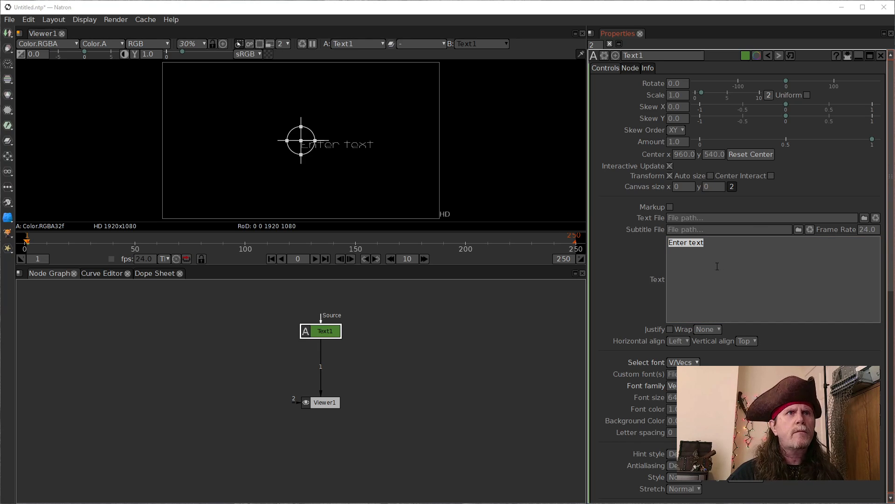
pyautogui.click(771, 176)
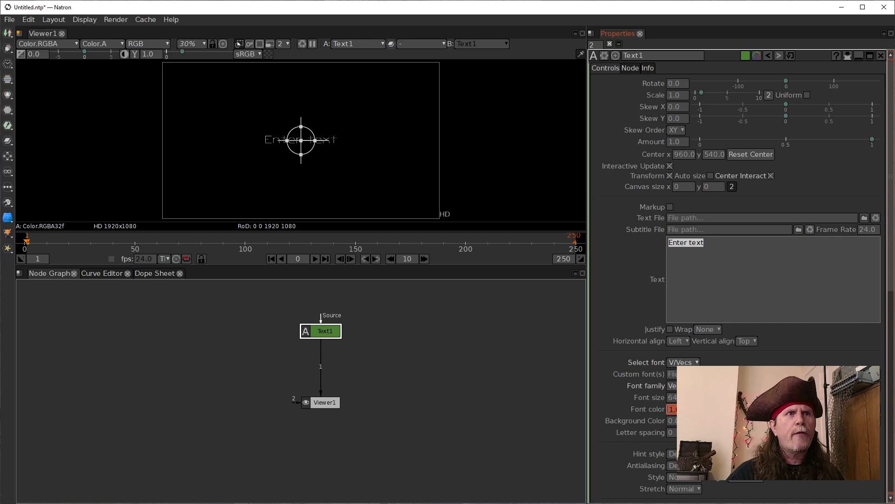
# Set the text's font size to 110 and its weight to Ultra heavy.
pyautogui.write('110')
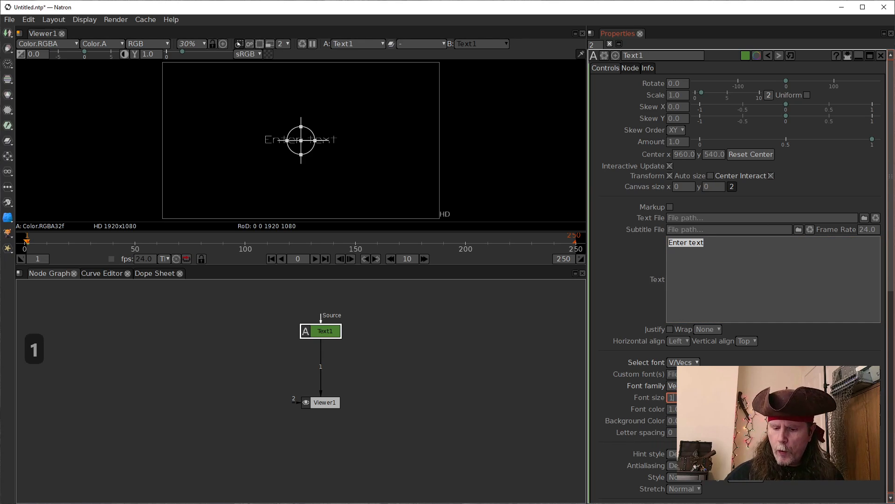
pyautogui.press('Return')
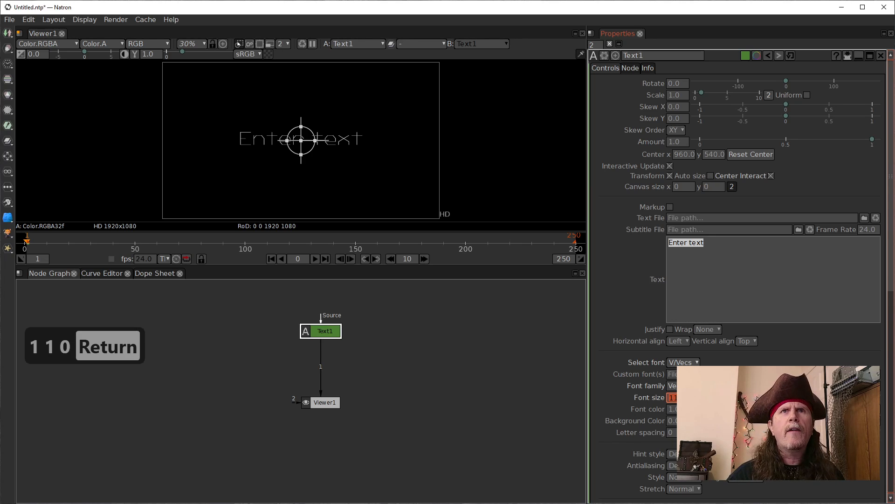
pyautogui.click(749, 478)
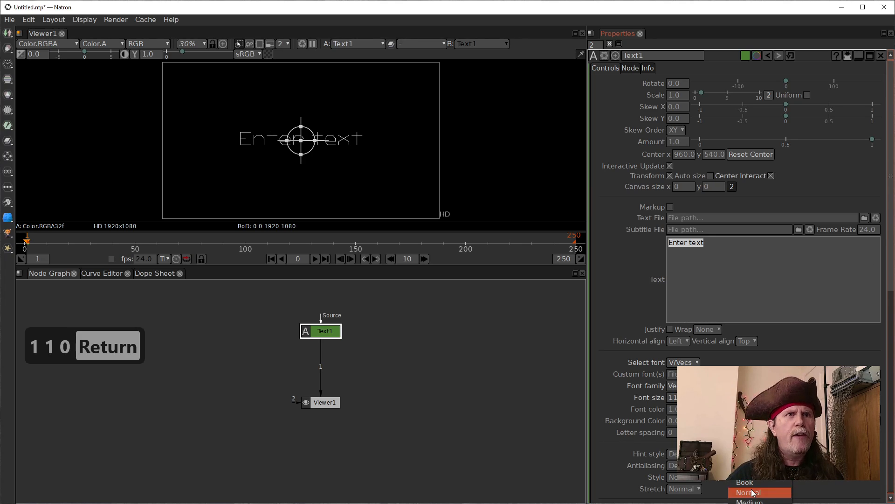
pyautogui.click(749, 503)
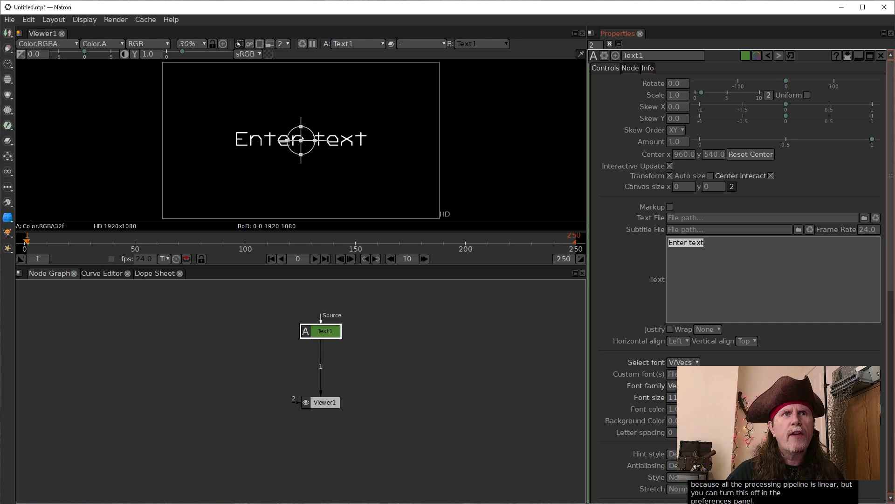
# Set the font color to the pale yellow basic color (red 255, green 255, blue 127).
pyautogui.click(862, 409)
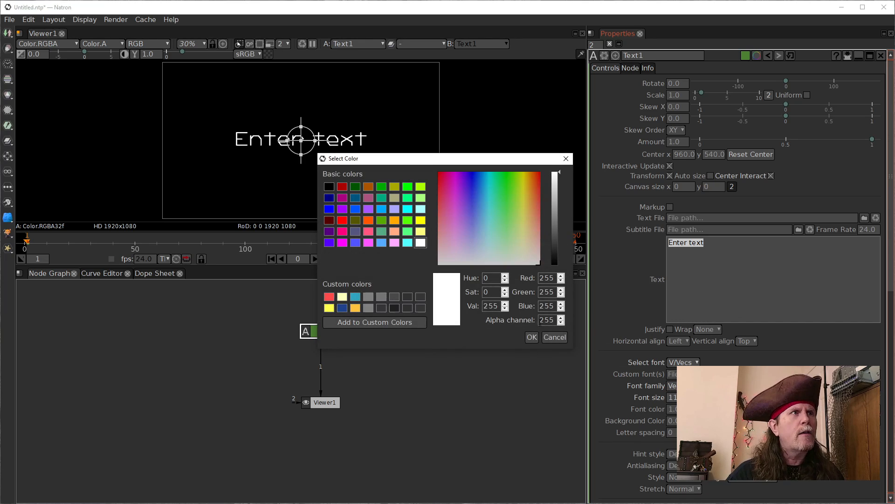
pyautogui.click(420, 231)
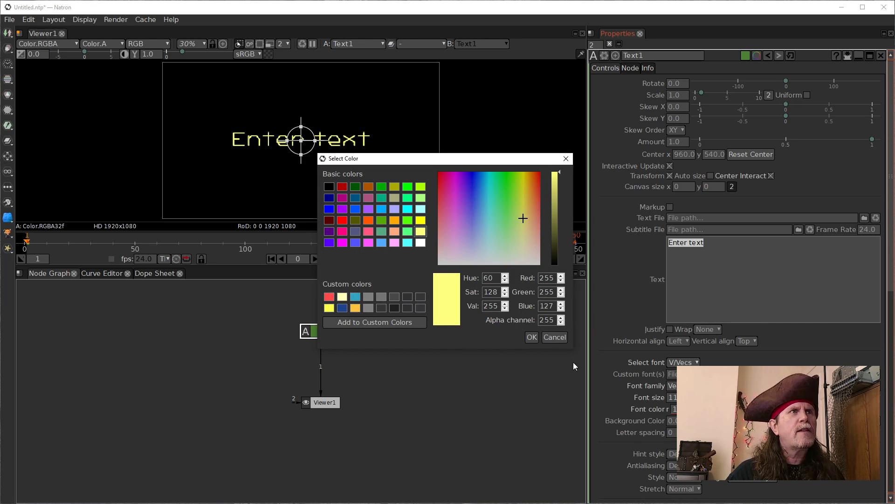
pyautogui.click(531, 338)
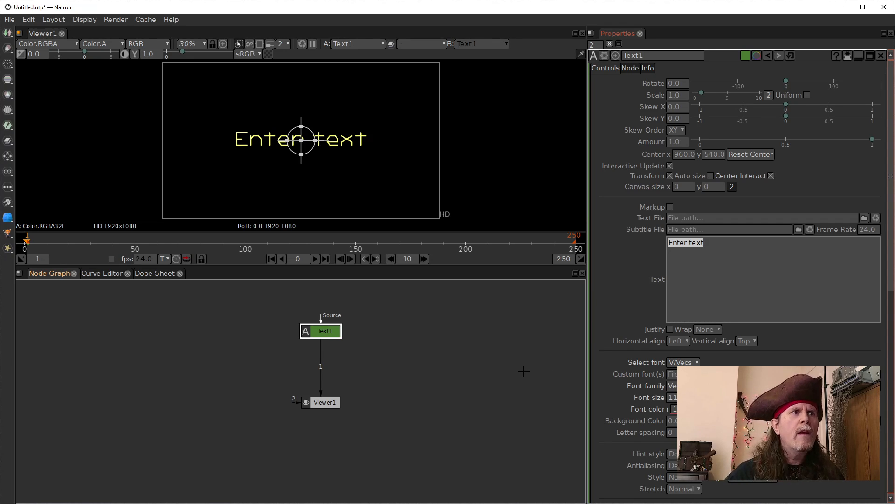
# Move Text1 and Viewer1 further apart vertically in the node graph to leave room between them.
pyautogui.moveTo(323, 402); pyautogui.dragTo(315, 446)
pyautogui.moveTo(330, 331); pyautogui.dragTo(321, 329)
pyautogui.moveTo(319, 448); pyautogui.dragTo(318, 455)
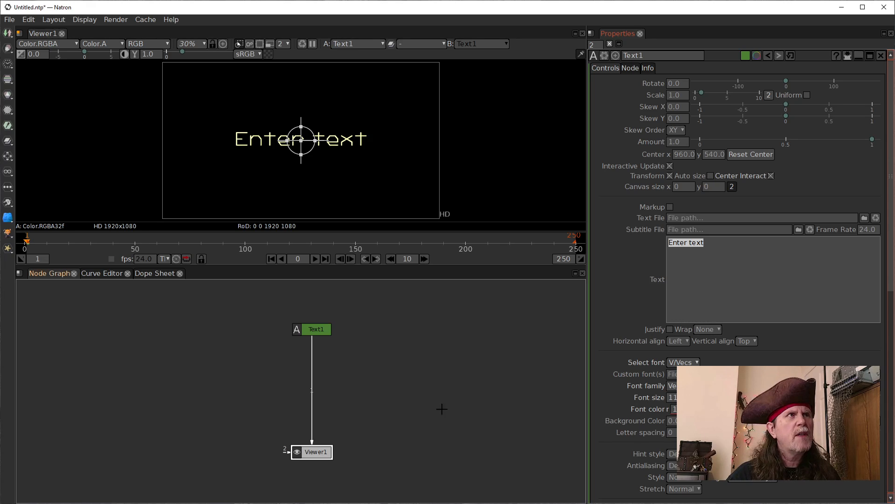
pyautogui.moveTo(311, 331); pyautogui.dragTo(310, 325)
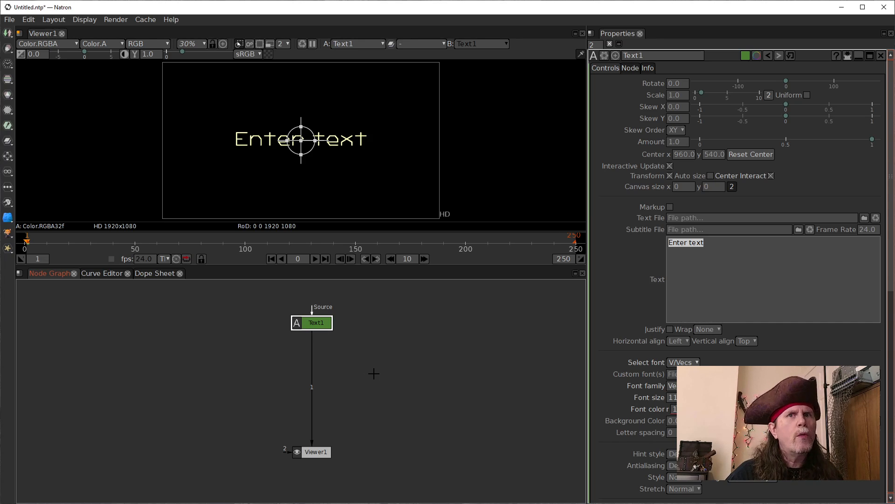
pyautogui.scroll(-6, 613, 380)
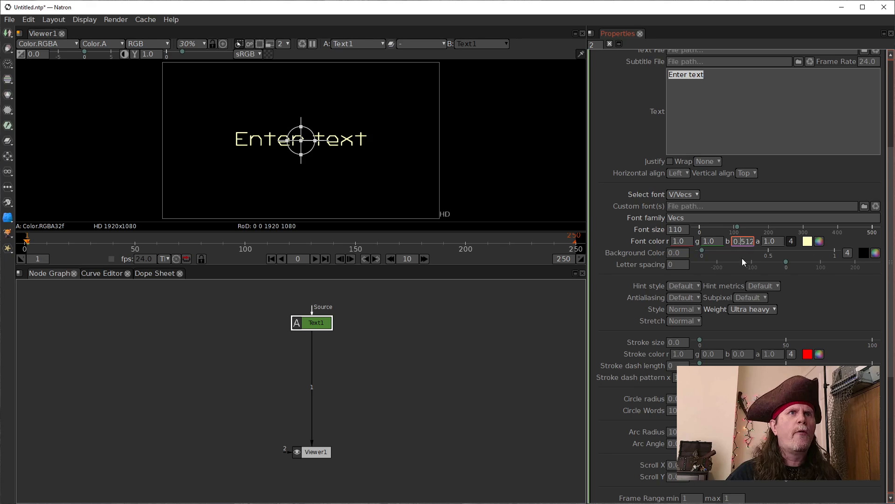
pyautogui.scroll(-3, 739, 243)
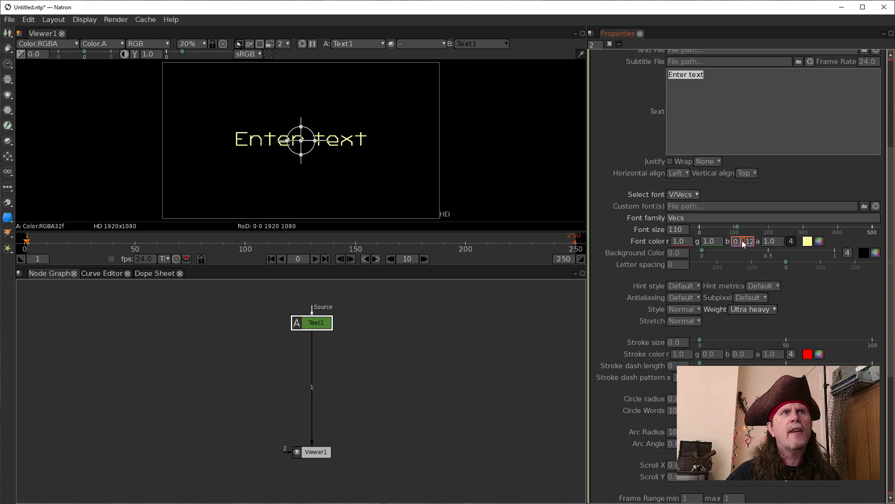
pyautogui.scroll(3, 745, 250)
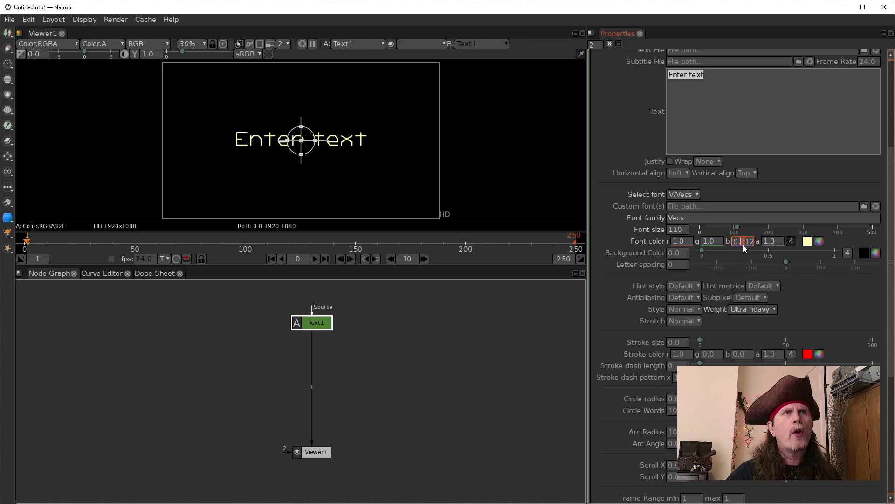
pyautogui.click(406, 398)
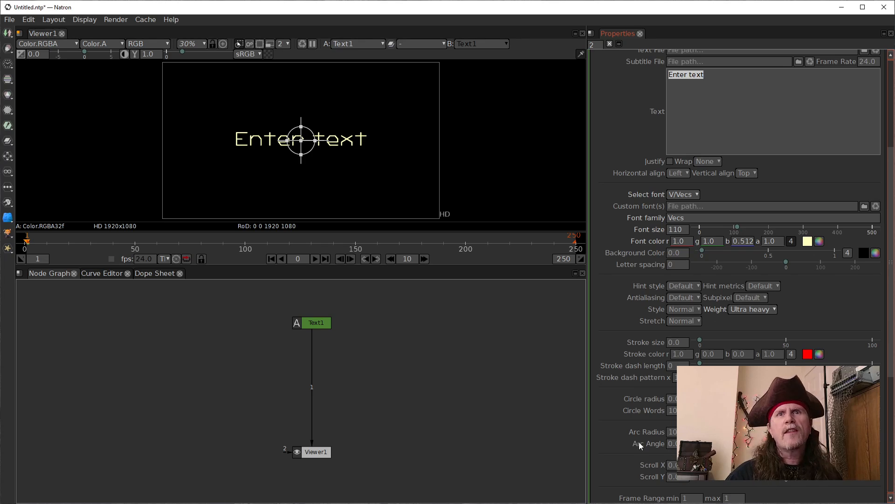
pyautogui.click(311, 325)
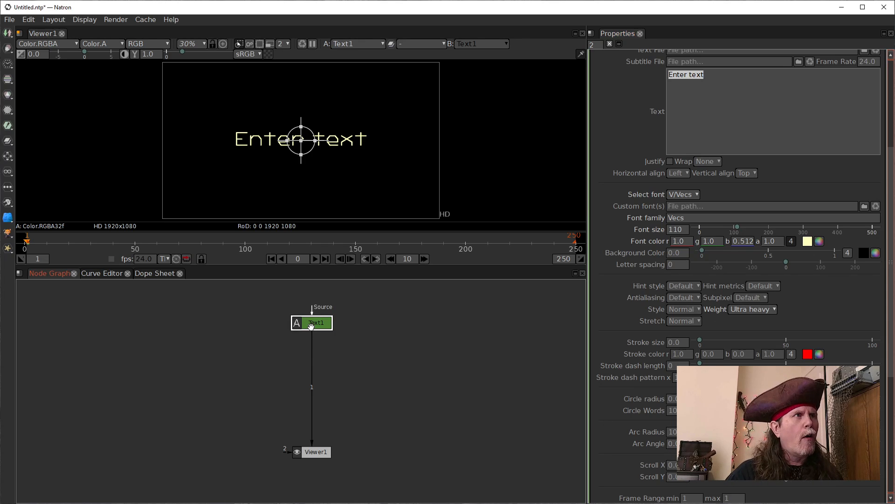
pyautogui.scroll(1, 311, 325)
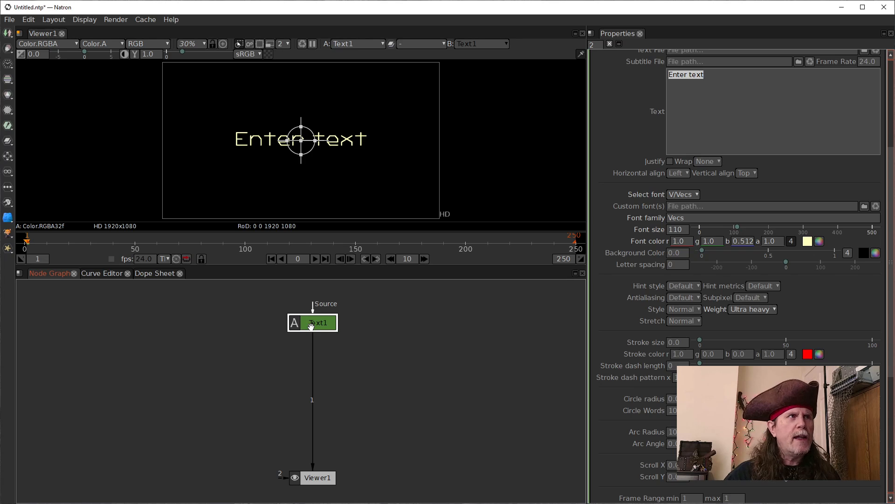
# Add an unconnected SeNoise node and place it beside Text1 at the same height in the node graph.
pyautogui.click(395, 333)
pyautogui.press('Tab')
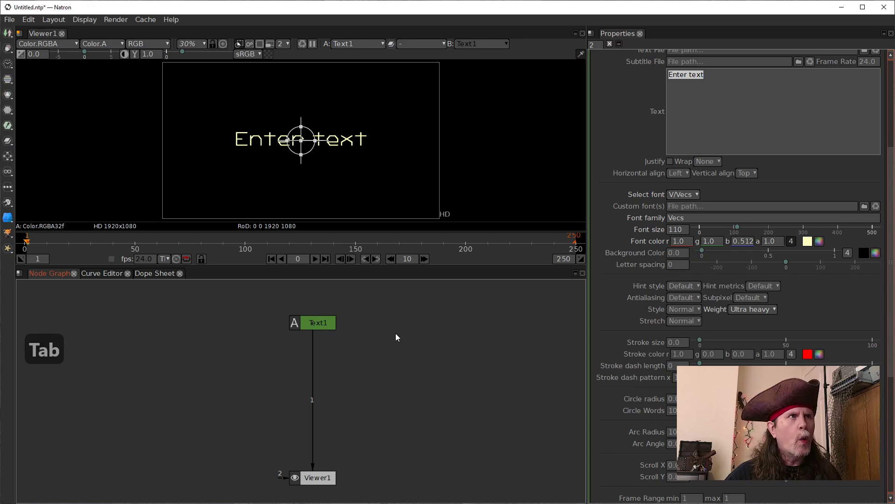
pyautogui.write('se')
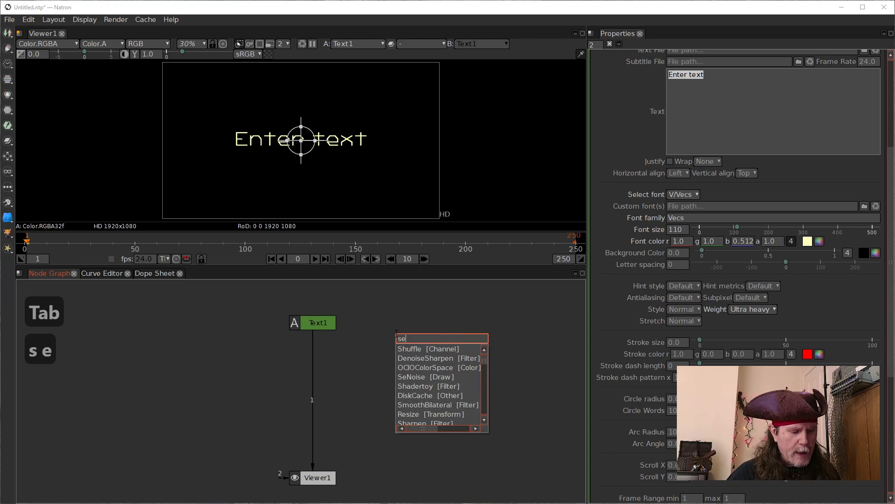
pyautogui.write('noise')
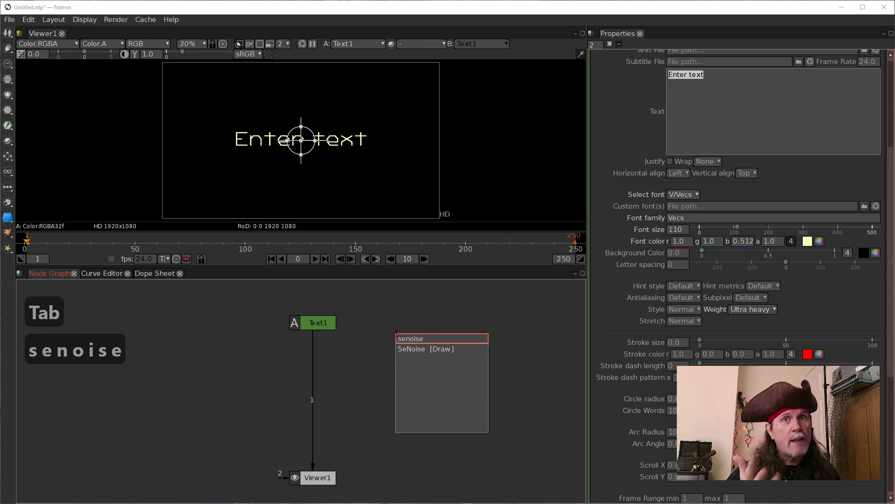
pyautogui.press('Down')
pyautogui.press('Return')
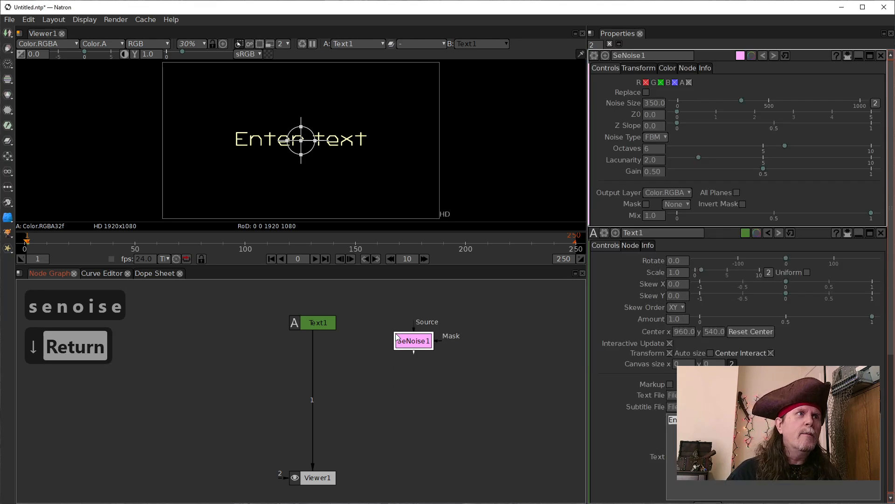
pyautogui.moveTo(404, 332); pyautogui.dragTo(424, 316)
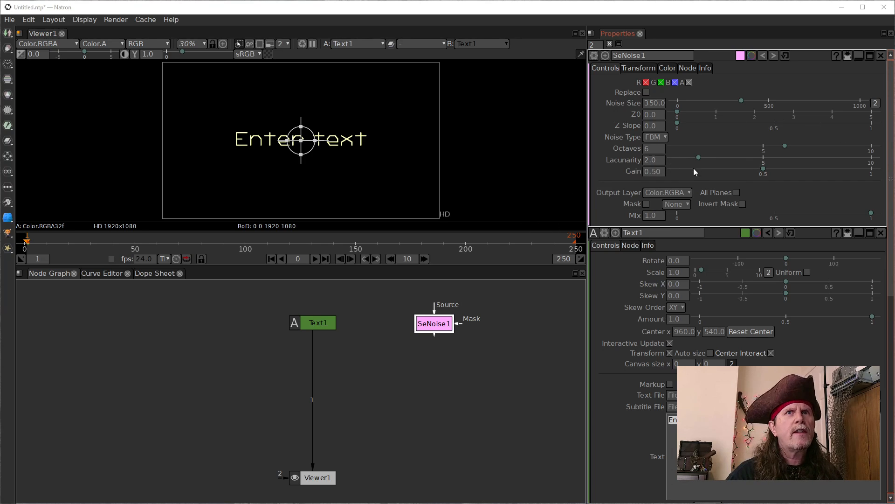
# Set the SeNoise node's noise type to Cell Noise and connect the node to the viewer's input 1.
pyautogui.click(656, 139)
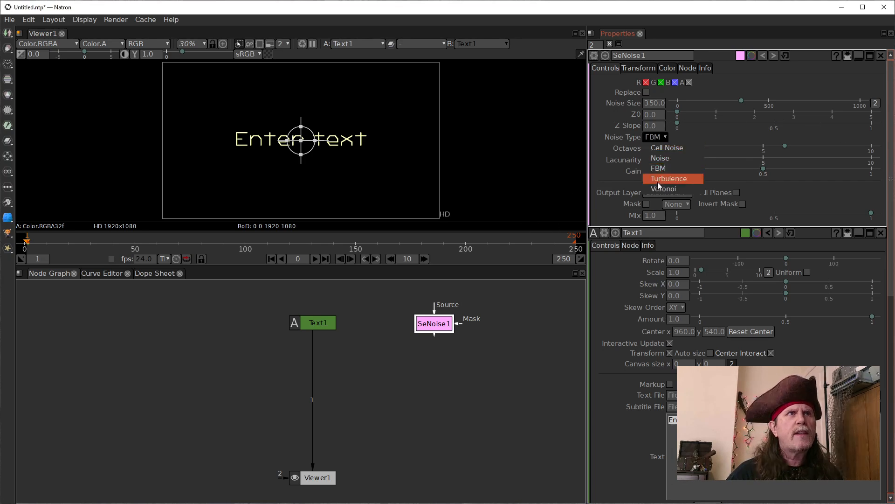
pyautogui.click(661, 146)
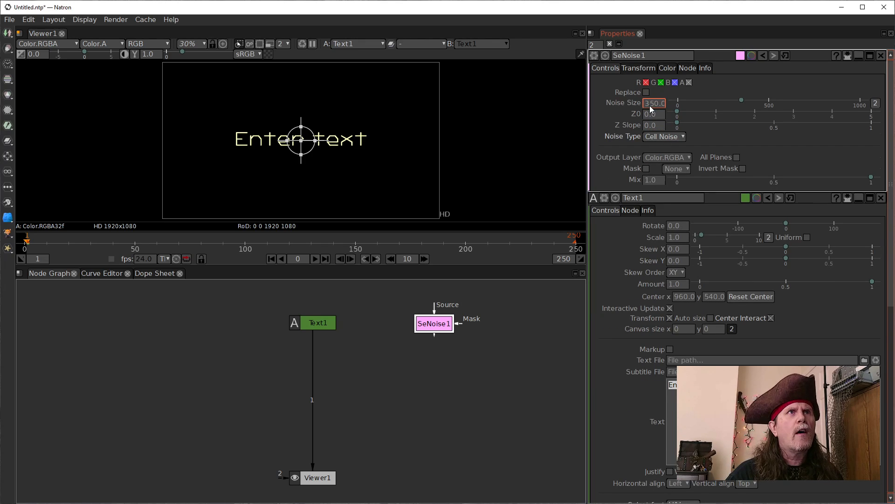
pyautogui.press('1')
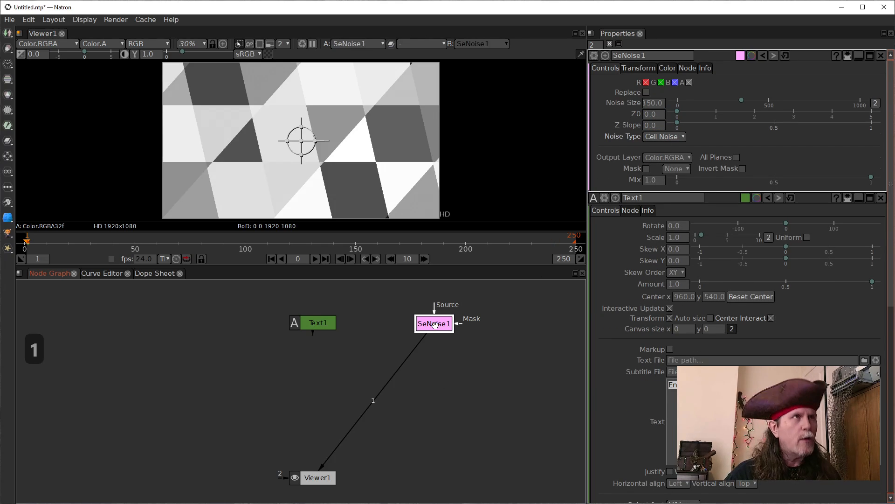
# Set the SeNoise1 node's noise size to 10 and its Z Slope to 0.08.
pyautogui.click(652, 114)
pyautogui.click(647, 107)
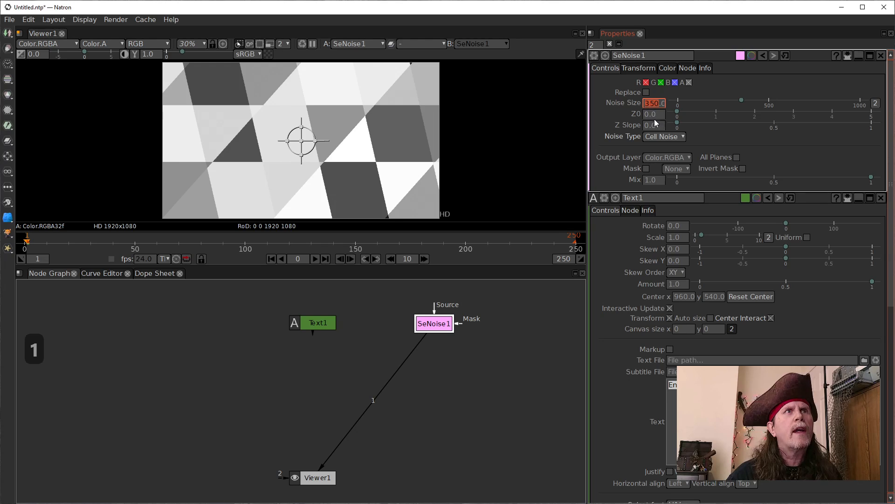
pyautogui.write('10')
pyautogui.press('Return')
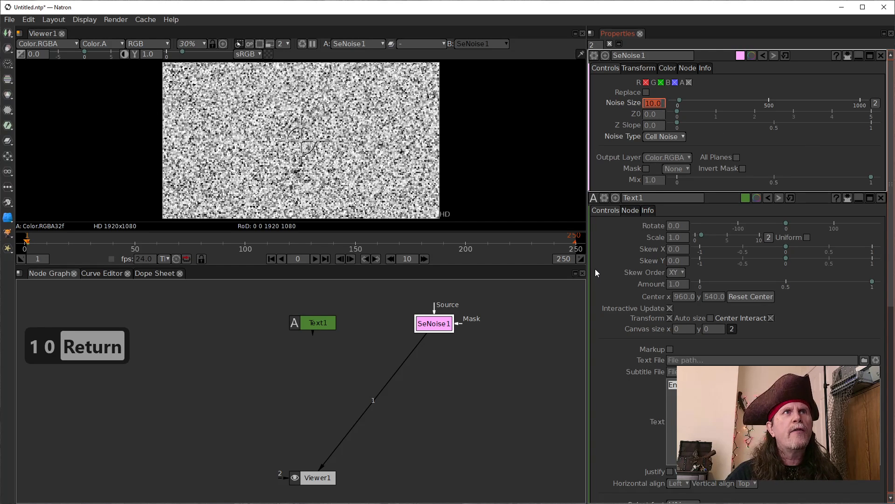
pyautogui.click(662, 125)
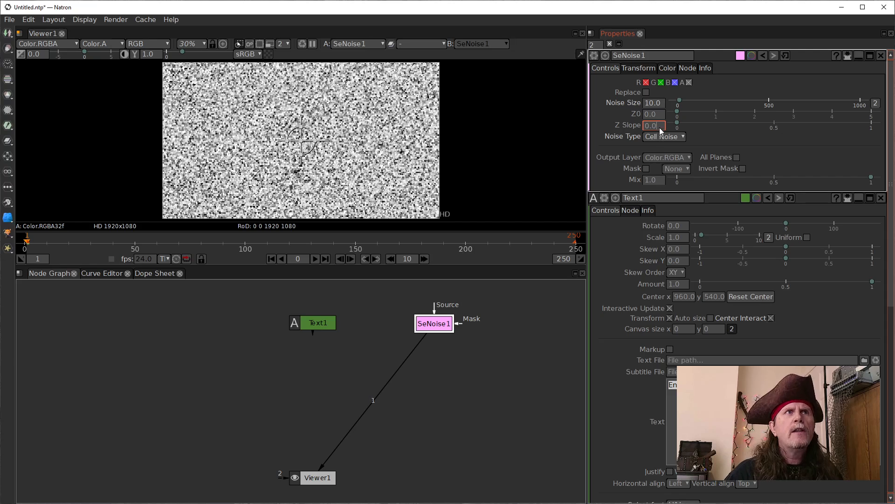
pyautogui.write('8')
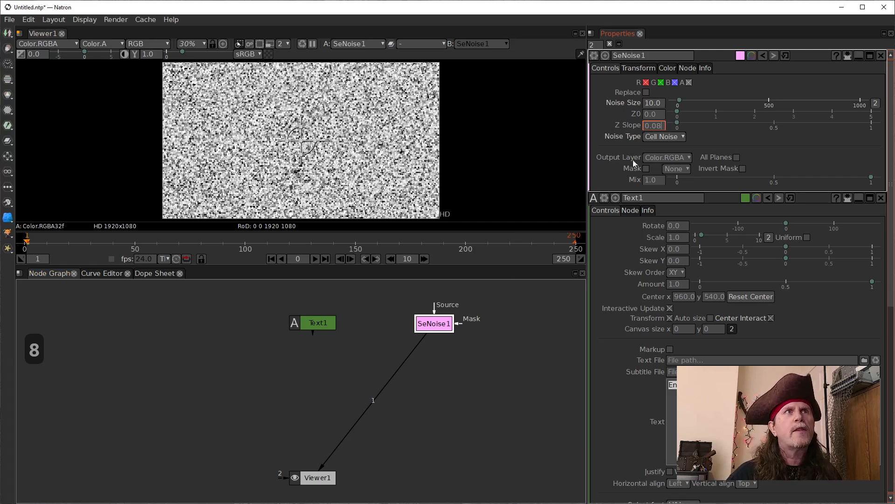
# Animate SeNoise1's Z0 with a keyframe of 0.0 at the start of the timeline and 2 at frame 250.
pyautogui.click(653, 118)
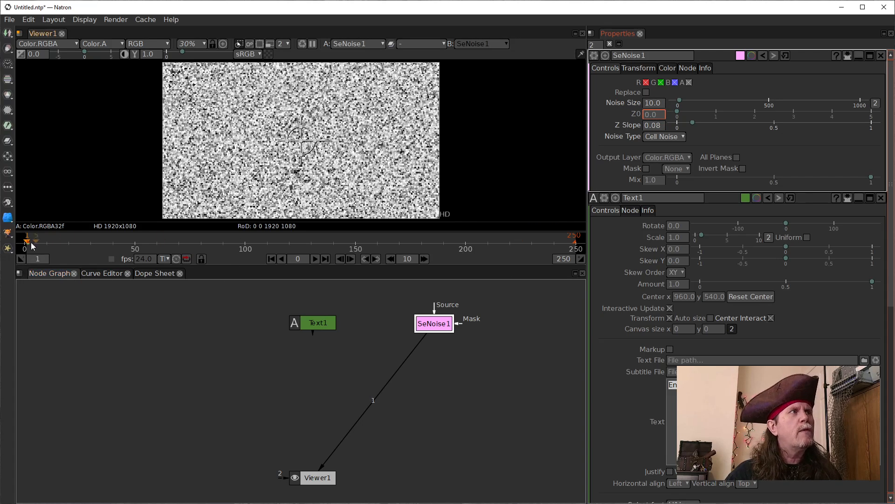
pyautogui.rightClick(656, 114)
pyautogui.click(673, 118)
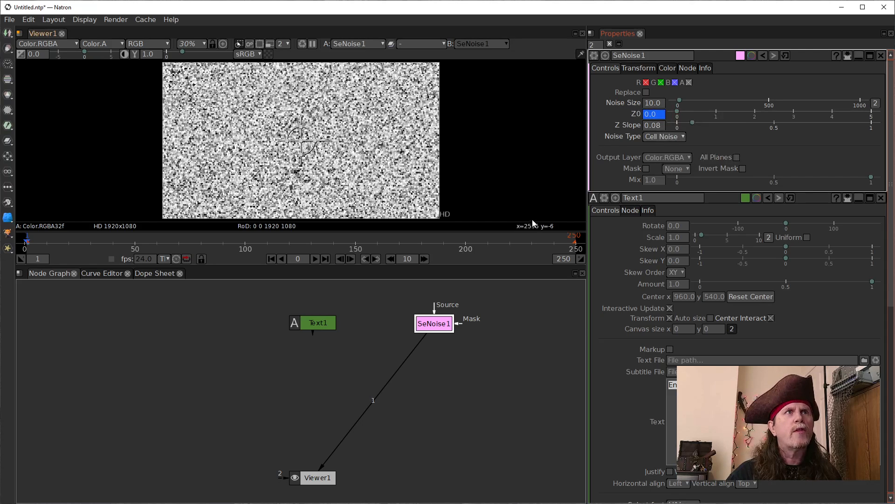
pyautogui.click(326, 259)
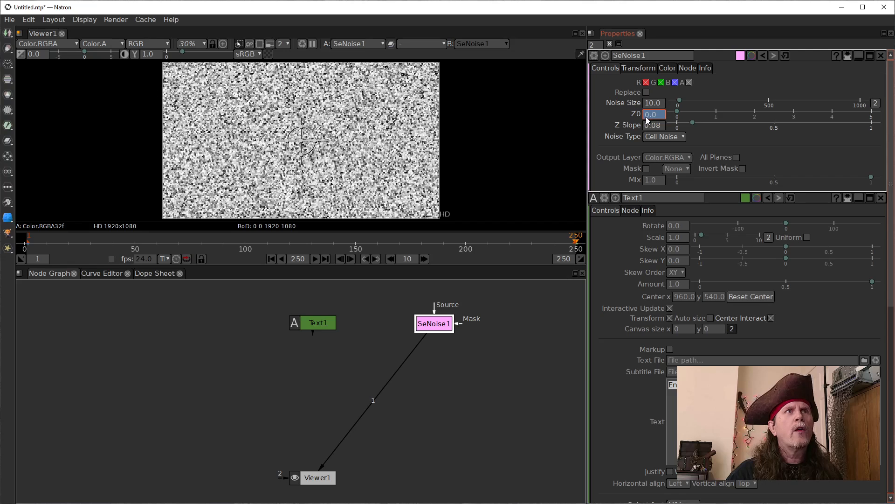
pyautogui.write('2')
pyautogui.press('Return')
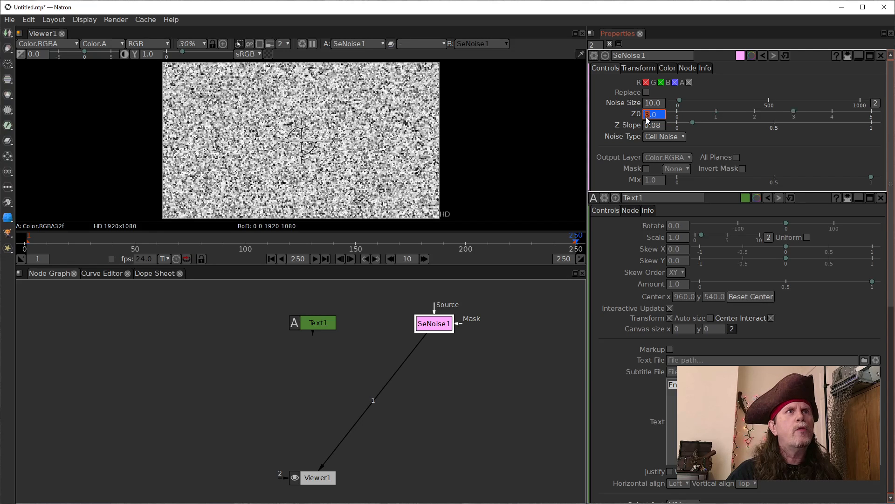
# Play the noise animation from the first frame to preview it and stop the playback.
pyautogui.click(271, 259)
pyautogui.click(315, 259)
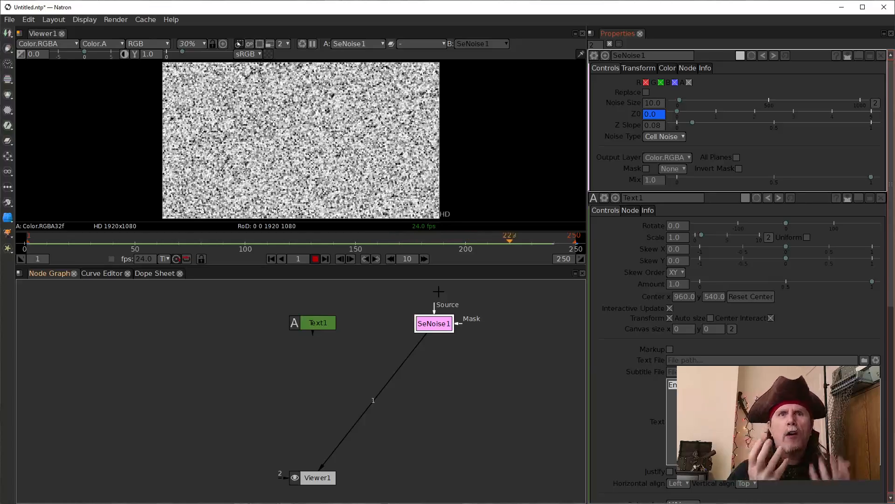
pyautogui.click(270, 259)
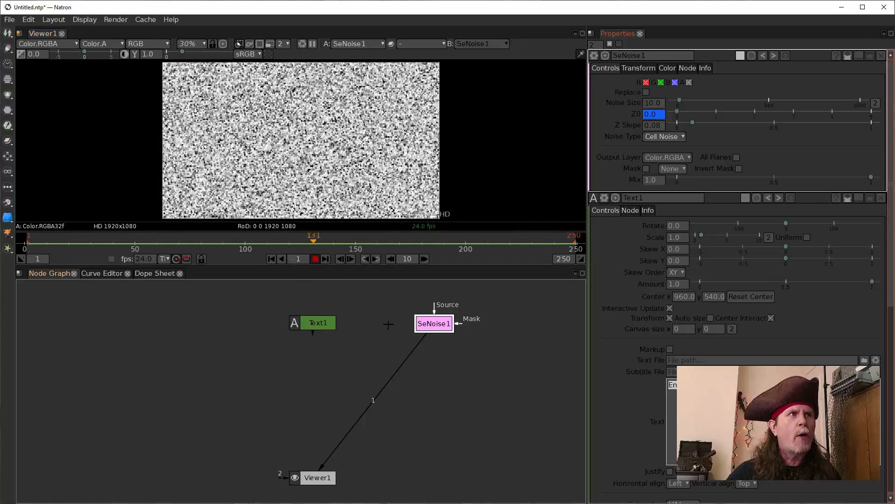
pyautogui.click(315, 259)
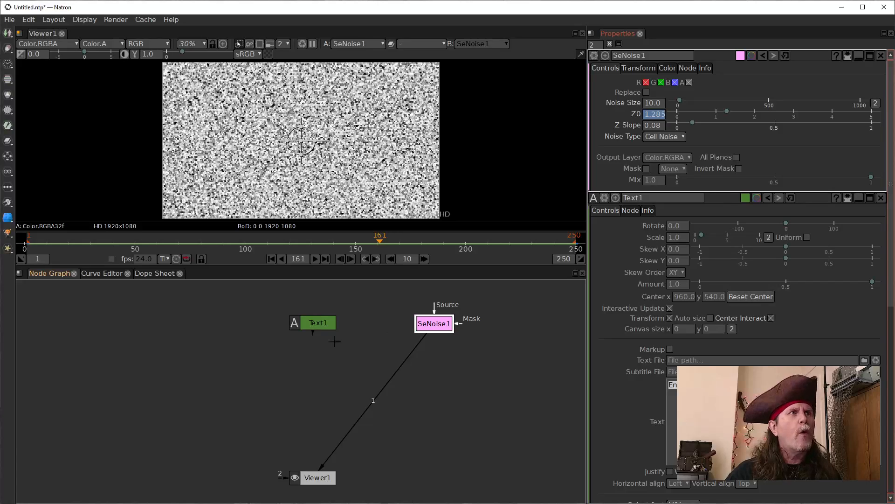
# Add a Merge node between Text1 and SeNoise1, with Text1 feeding input A and SeNoise1 feeding input B.
pyautogui.click(320, 325)
pyautogui.moveTo(323, 326); pyautogui.dragTo(319, 326)
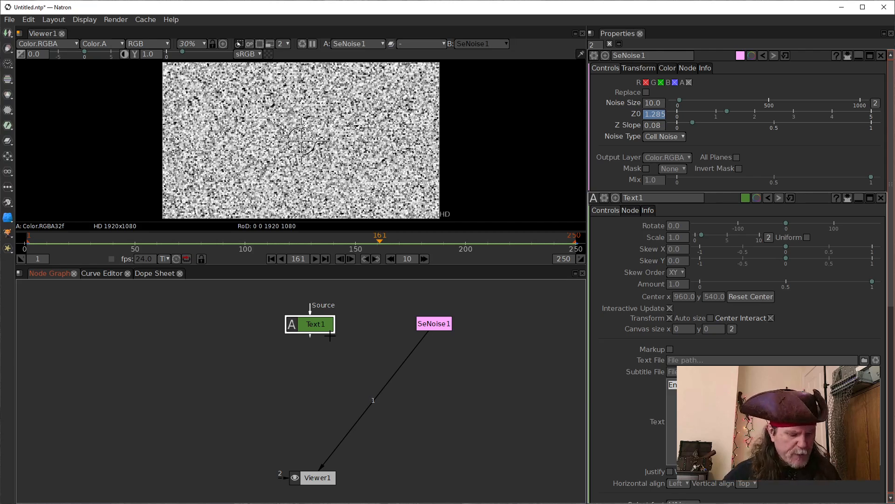
pyautogui.moveTo(432, 326); pyautogui.dragTo(446, 327)
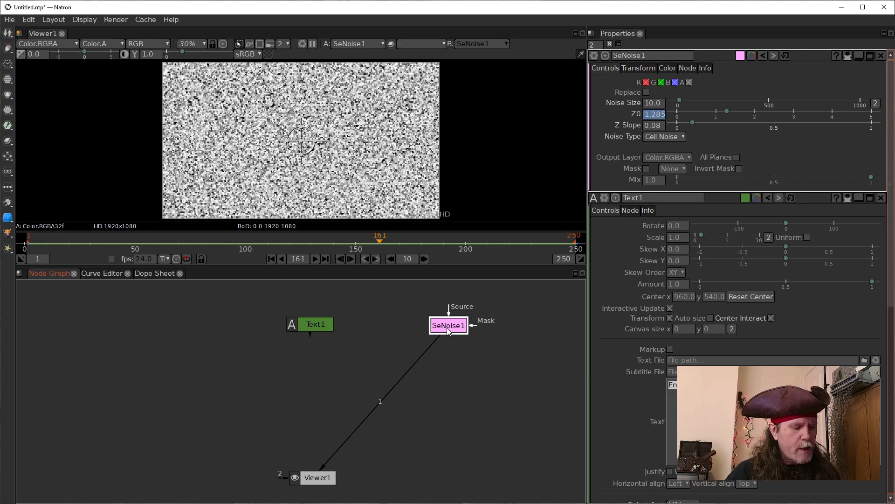
pyautogui.press('Tab')
pyautogui.press('Escape')
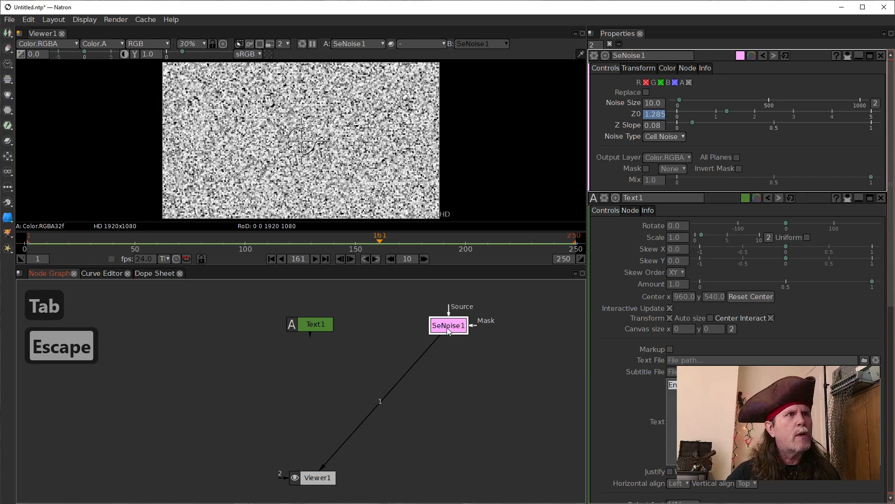
pyautogui.press('m')
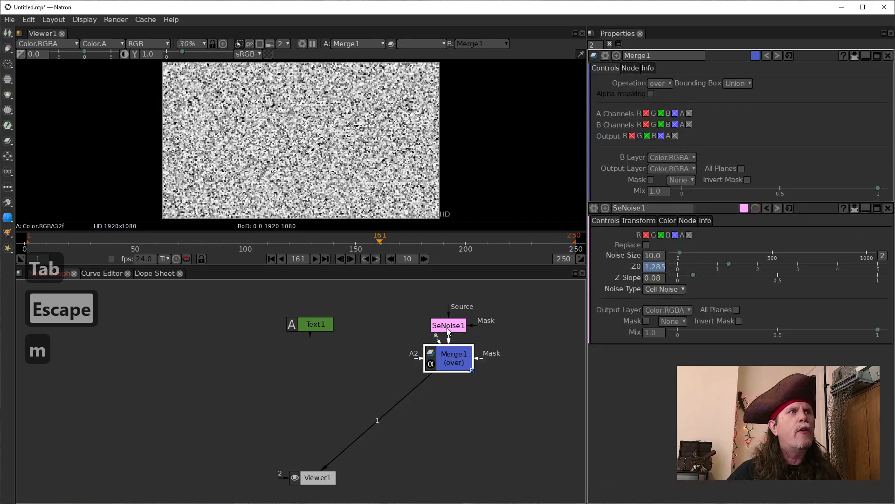
pyautogui.moveTo(436, 350); pyautogui.dragTo(386, 329)
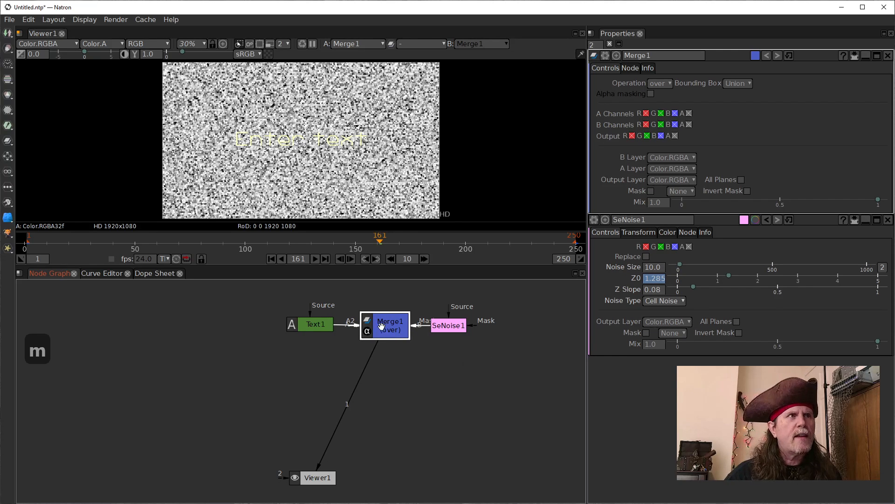
# Set Merge1's operation to color-burn and move Text1 farther away from the Merge node.
pyautogui.click(670, 84)
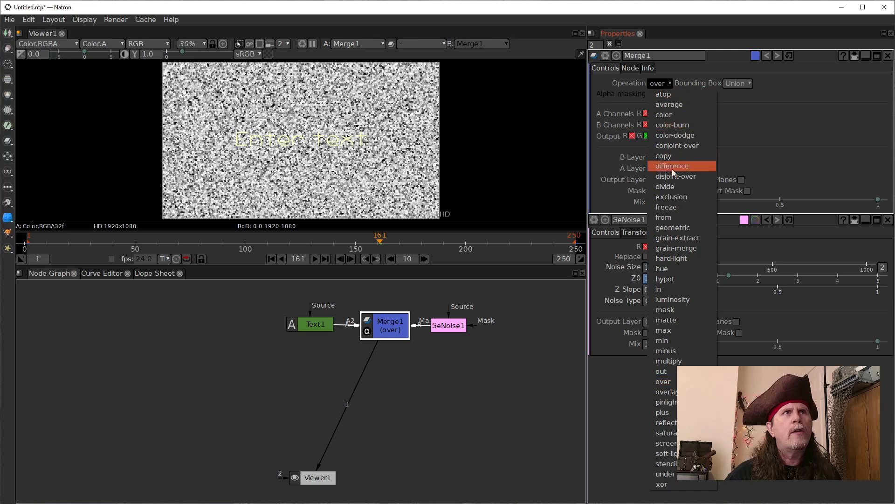
pyautogui.click(666, 125)
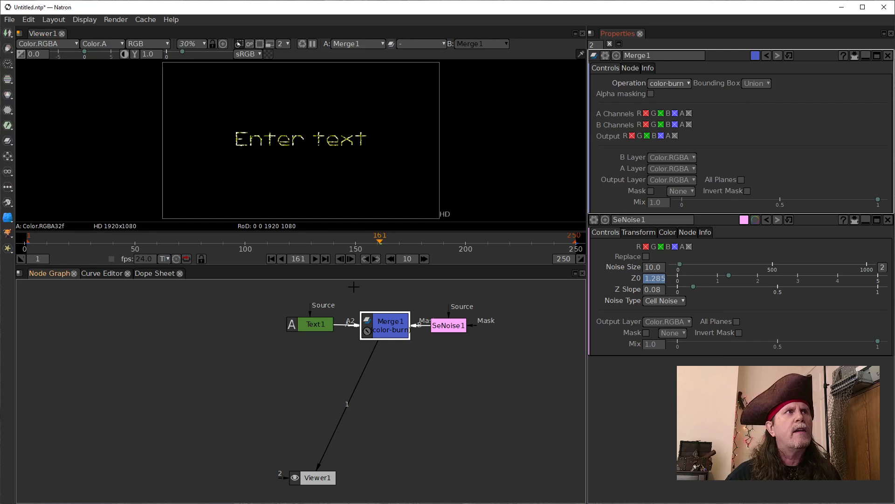
pyautogui.moveTo(315, 325); pyautogui.dragTo(246, 325)
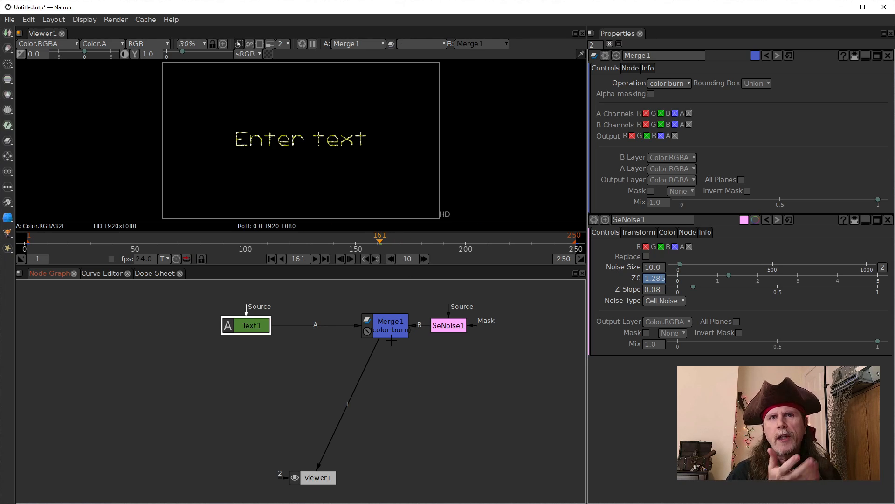
# Add a RadialBlur_GL node between Merge1 and Viewer1.
pyautogui.click(377, 330)
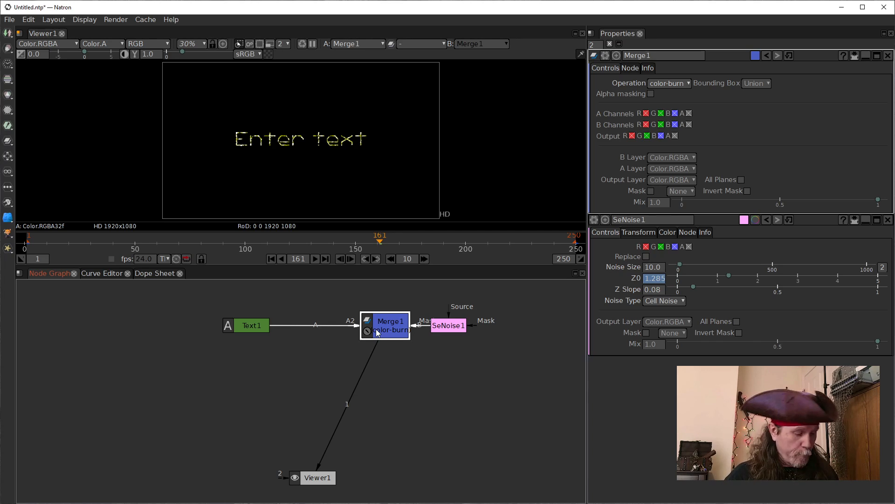
pyautogui.press('Tab')
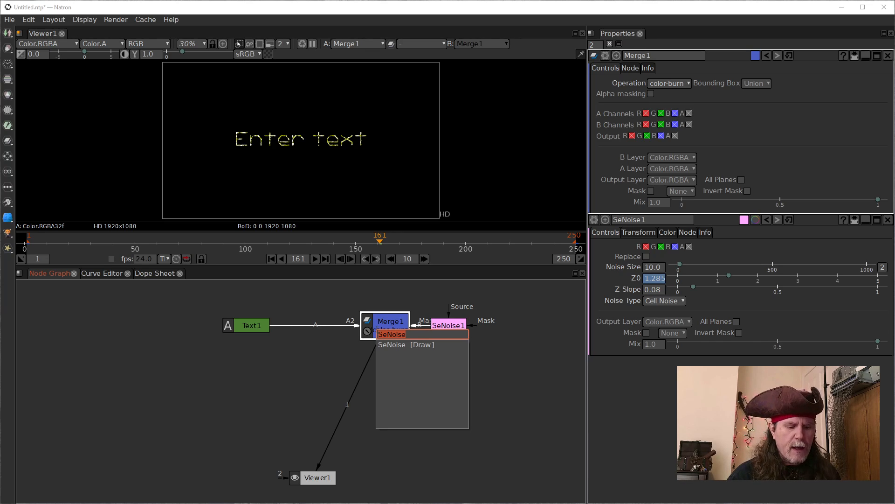
pyautogui.write('c')
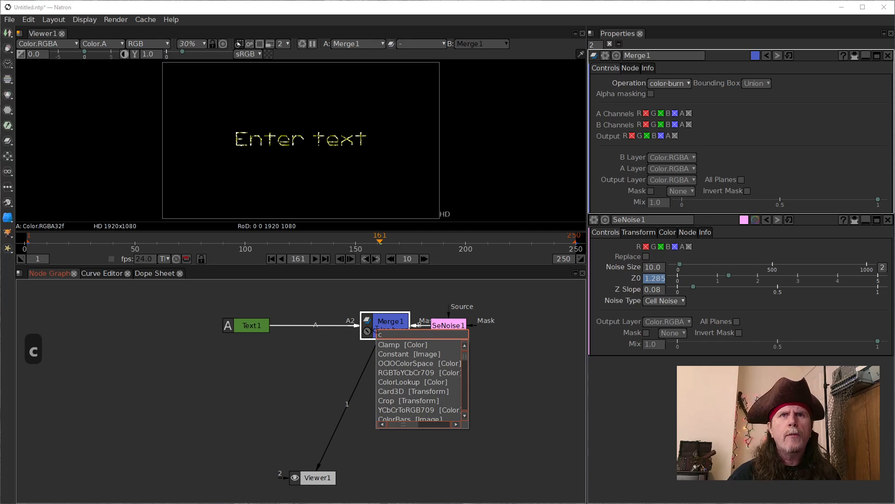
pyautogui.press('BackSpace')
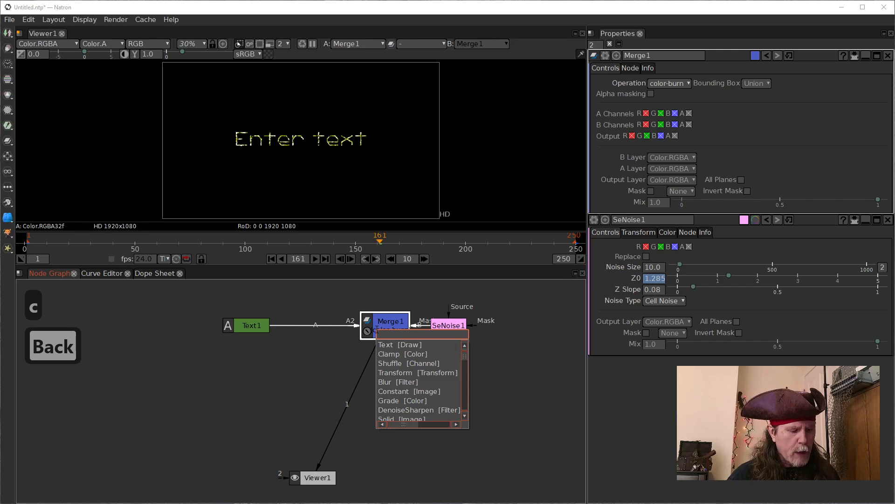
pyautogui.write('radia')
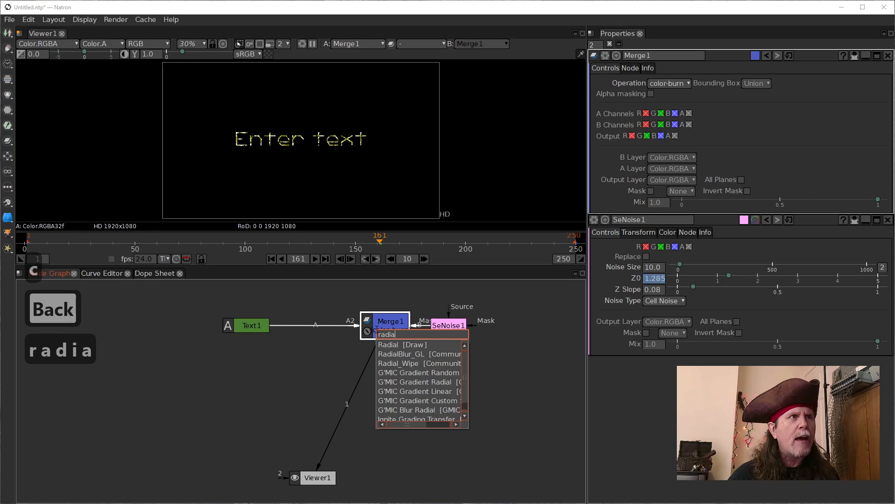
pyautogui.click(395, 354)
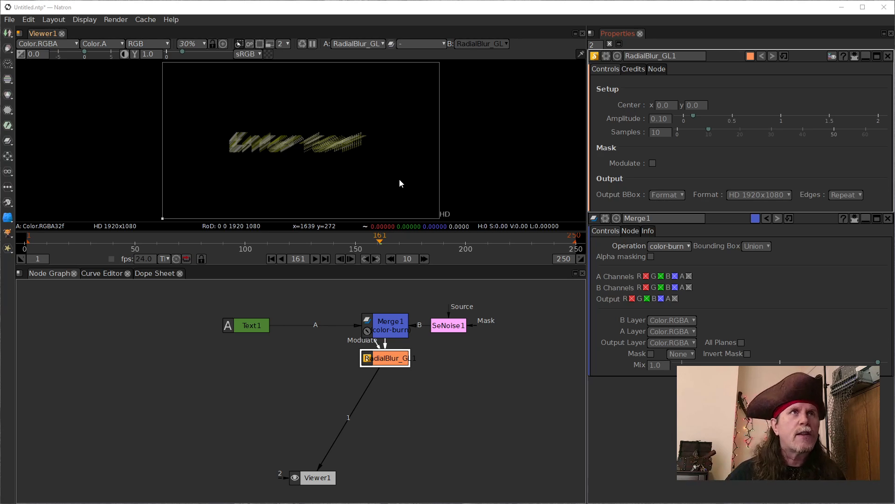
# Center the radial blur in the HD frame by setting its center to x 1920/2 and y 1080/2.
pyautogui.click(671, 105)
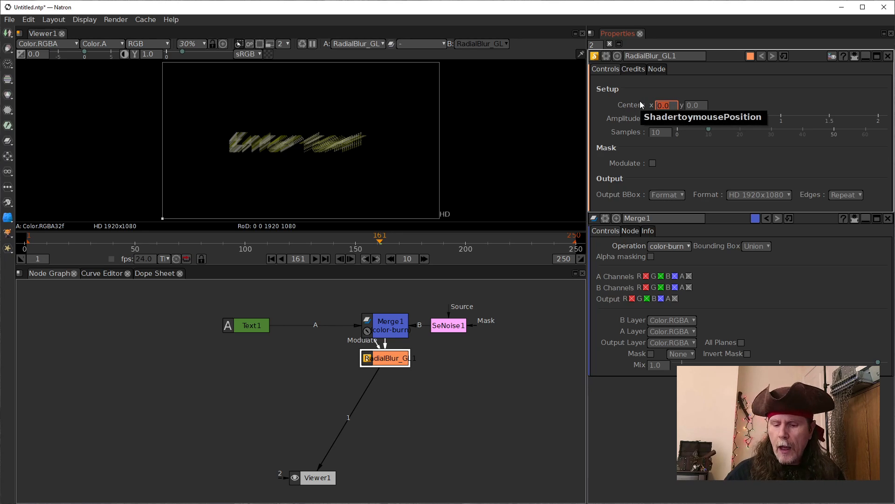
pyautogui.write('19')
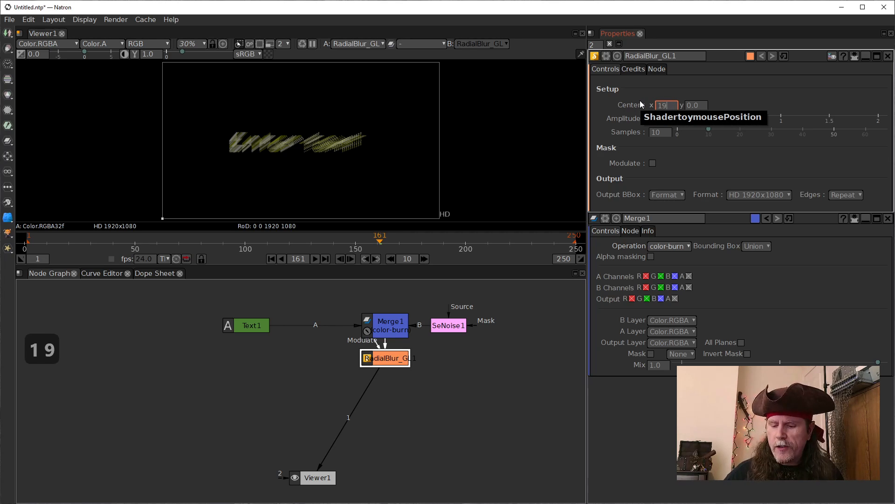
pyautogui.write('20/2')
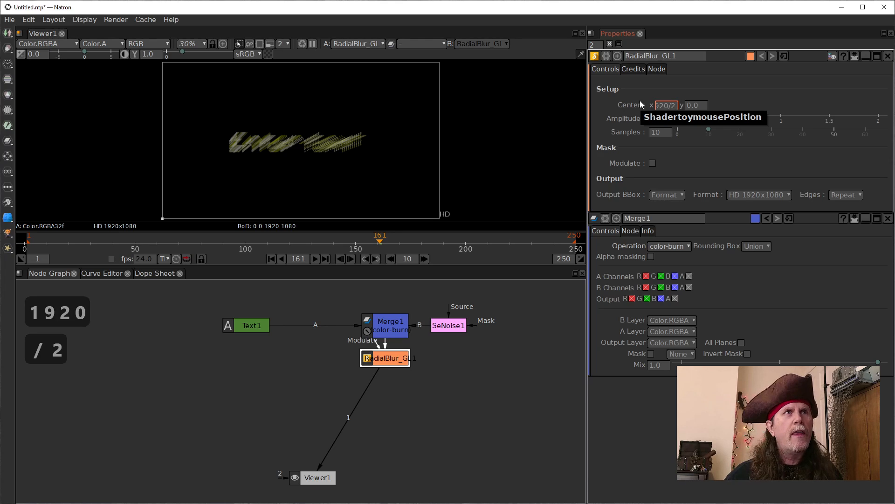
pyautogui.press('Return')
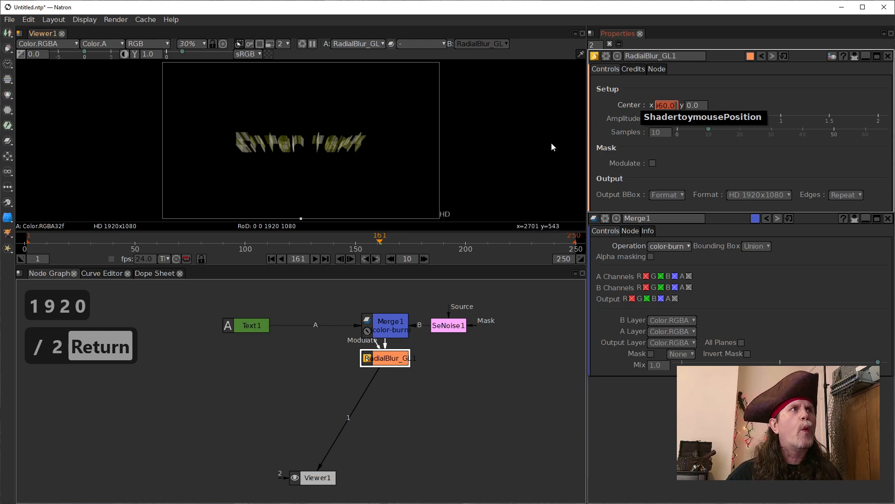
pyautogui.click(704, 106)
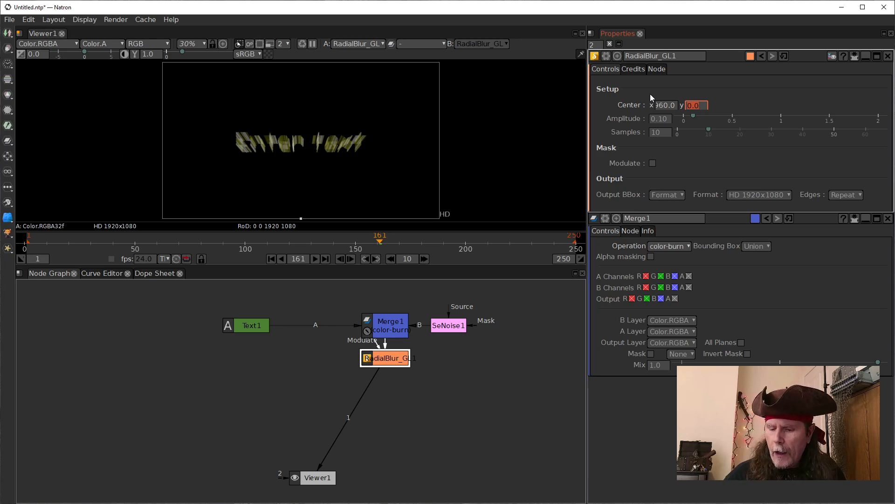
pyautogui.write('1080')
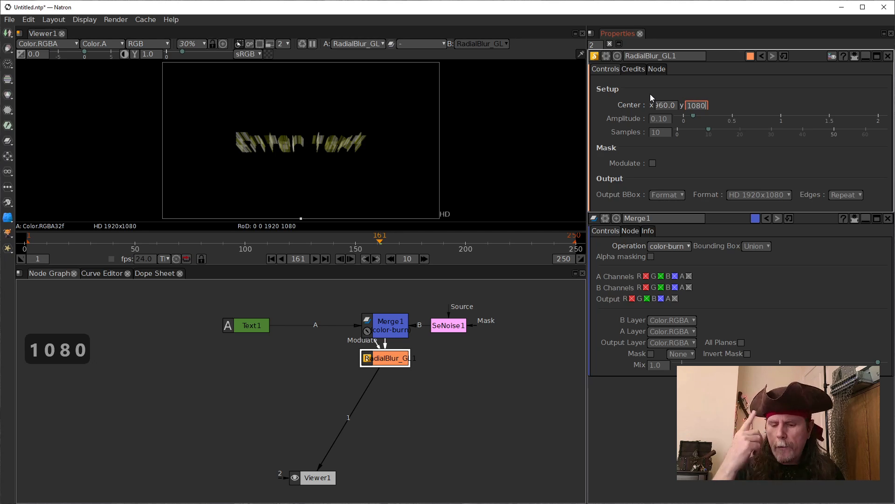
pyautogui.write('/2')
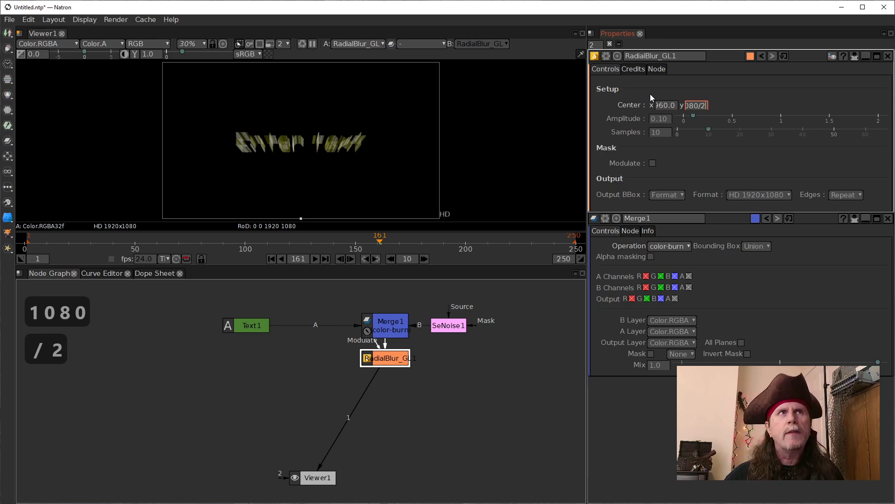
pyautogui.press('Return')
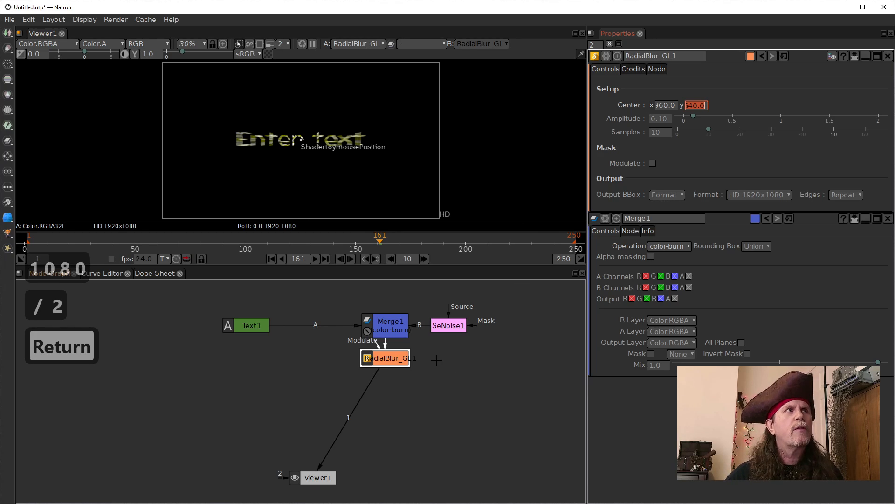
pyautogui.click(474, 375)
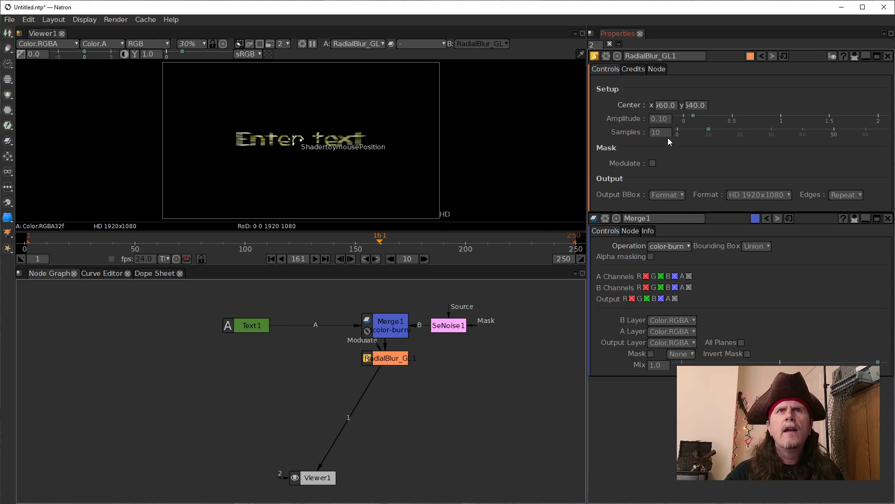
pyautogui.click(685, 104)
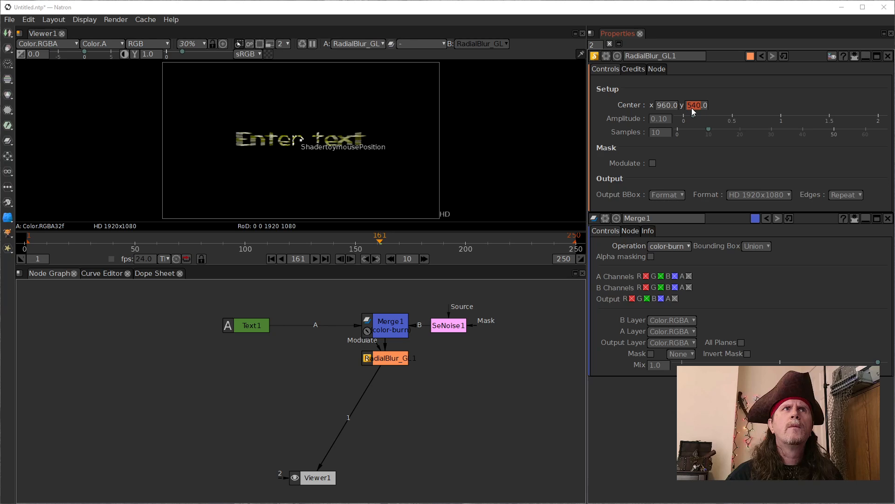
# Set the radial blur's center y to 0 and raise its samples to 200.
pyautogui.write('0')
pyautogui.press('Return')
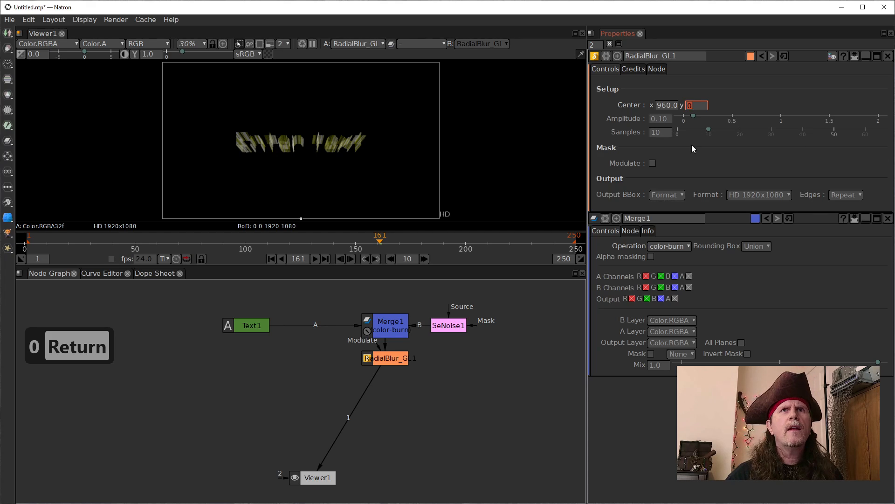
pyautogui.click(651, 135)
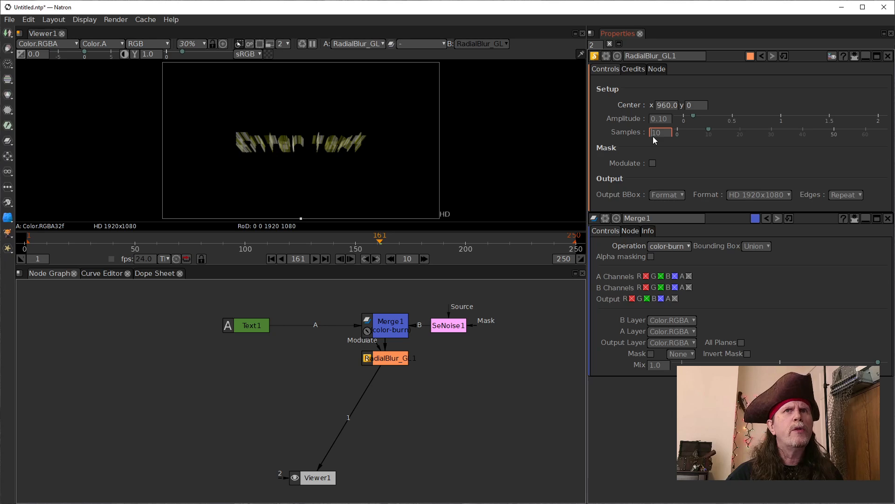
pyautogui.write('200')
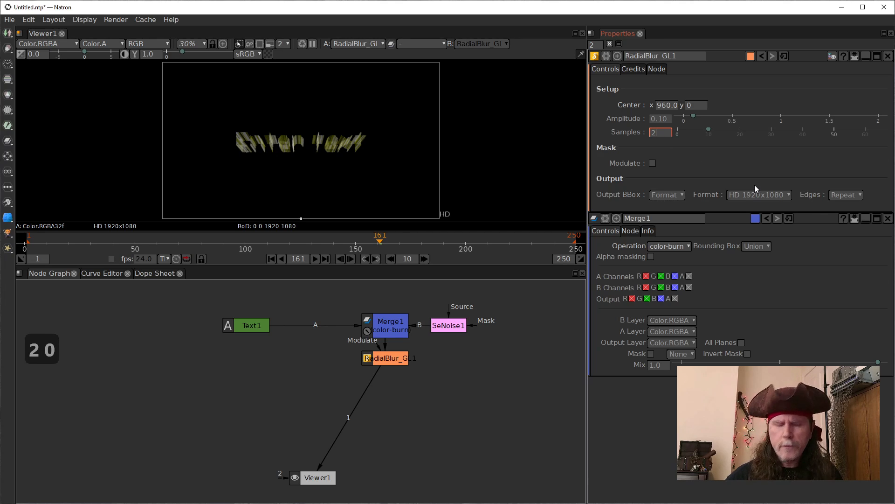
pyautogui.press('Return')
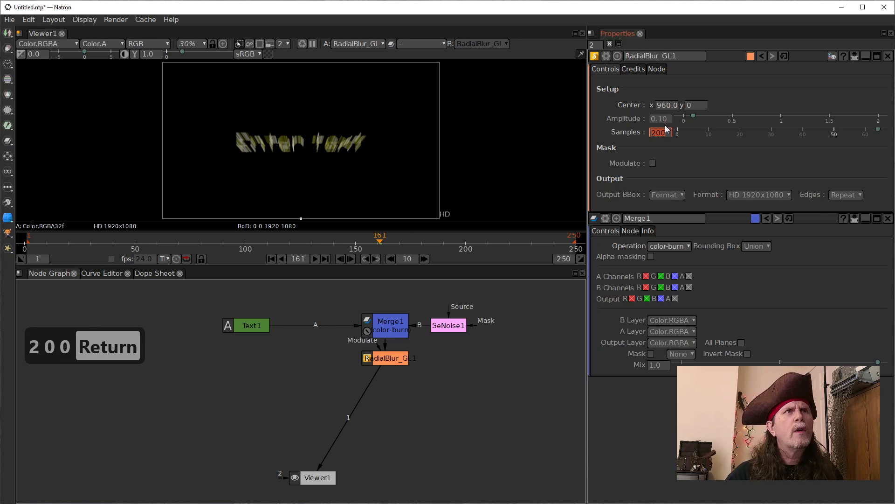
# Reduce the radial blur's samples to 3.
pyautogui.scroll(-3, 653, 134)
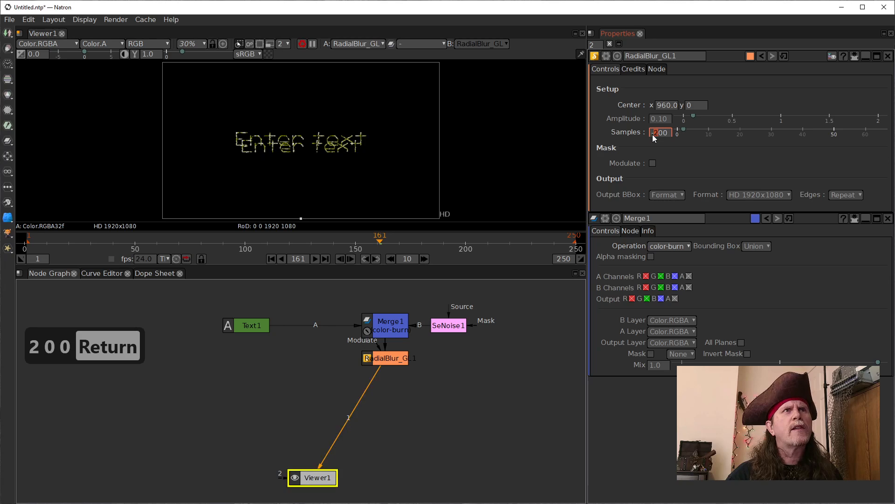
pyautogui.scroll(-1, 653, 134)
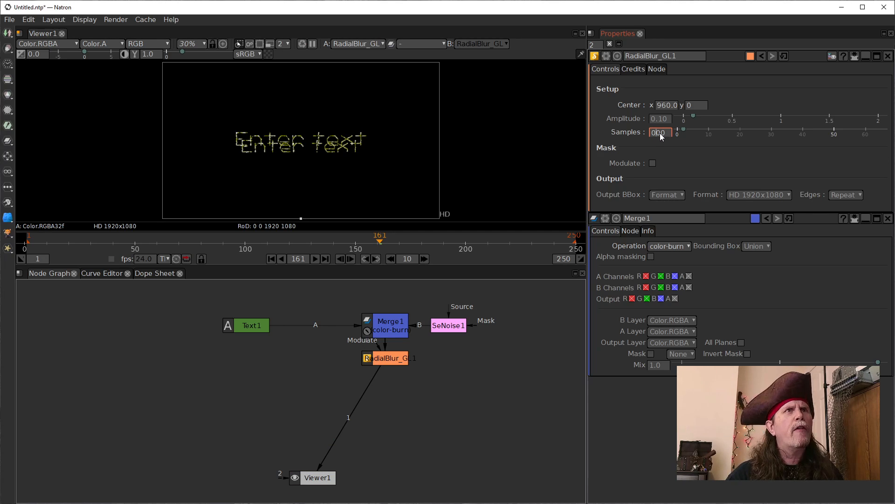
pyautogui.scroll(1, 660, 133)
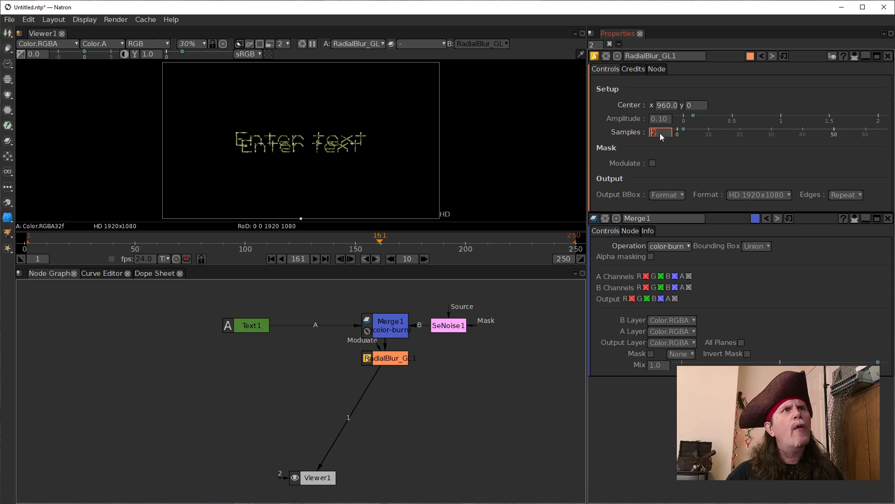
pyautogui.scroll(3, 654, 134)
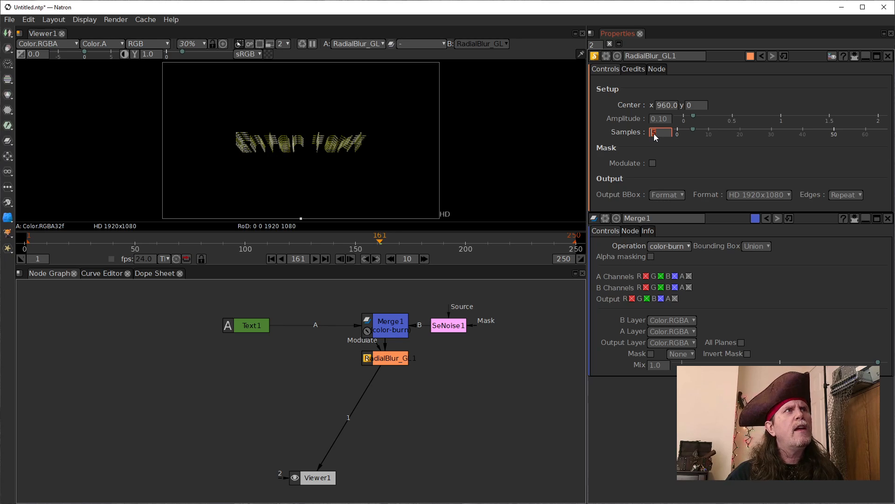
pyautogui.scroll(-2, 653, 133)
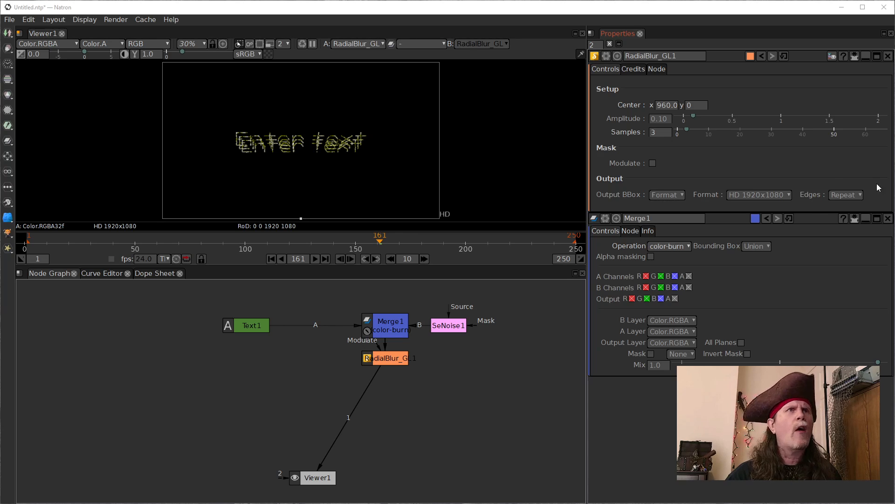
# Set the radial blur's amplitude to 0.
pyautogui.click(662, 119)
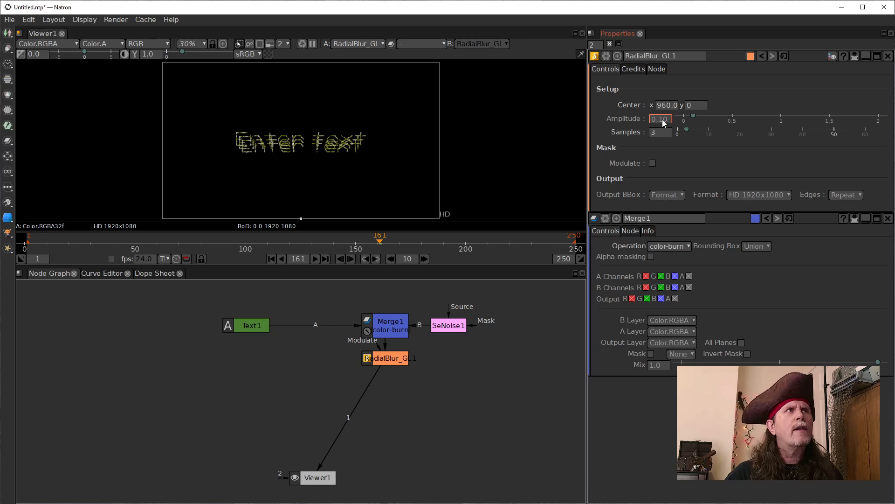
pyautogui.moveTo(666, 119); pyautogui.dragTo(646, 122)
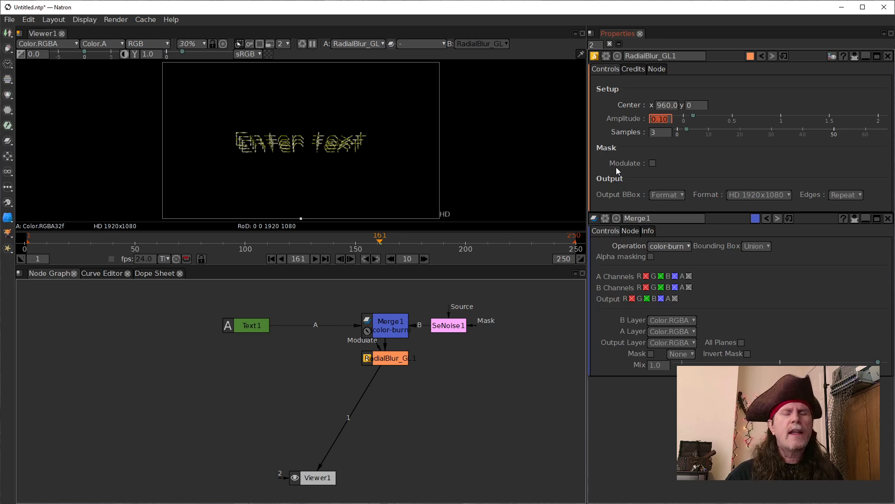
pyautogui.write('0')
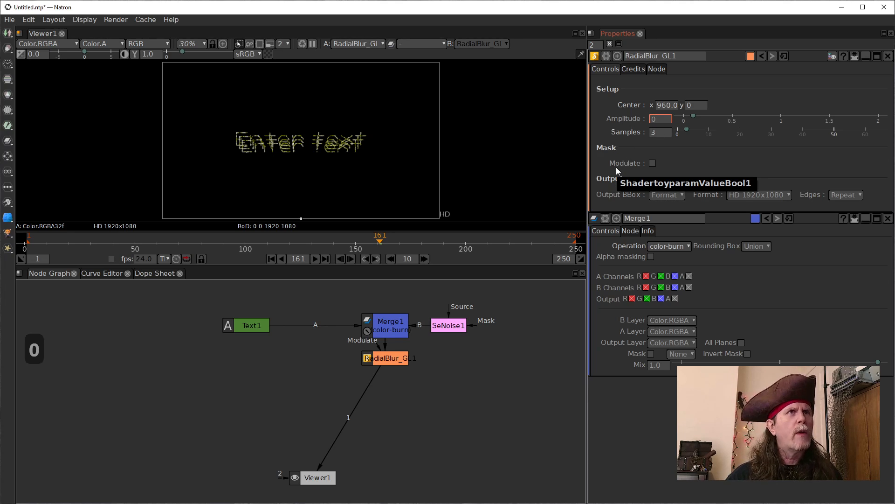
pyautogui.press('Return')
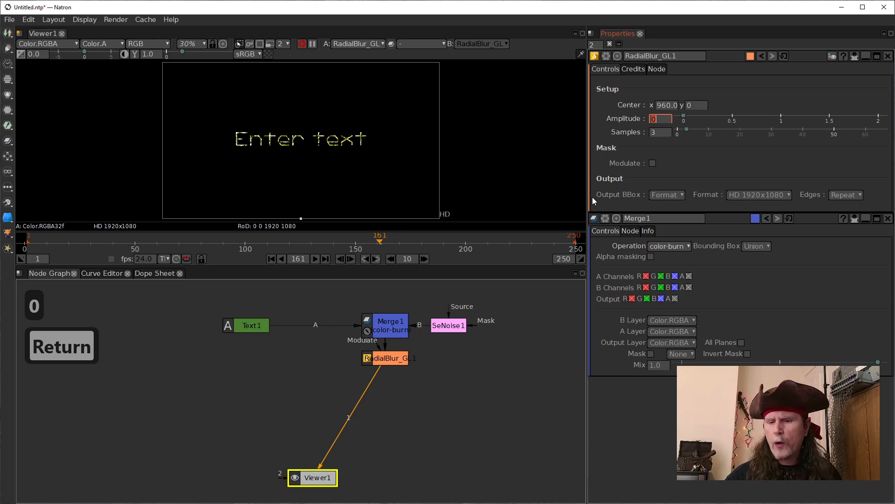
# Go to frame 1 and set keyframes on the radial blur's amplitude and center y.
pyautogui.click(271, 258)
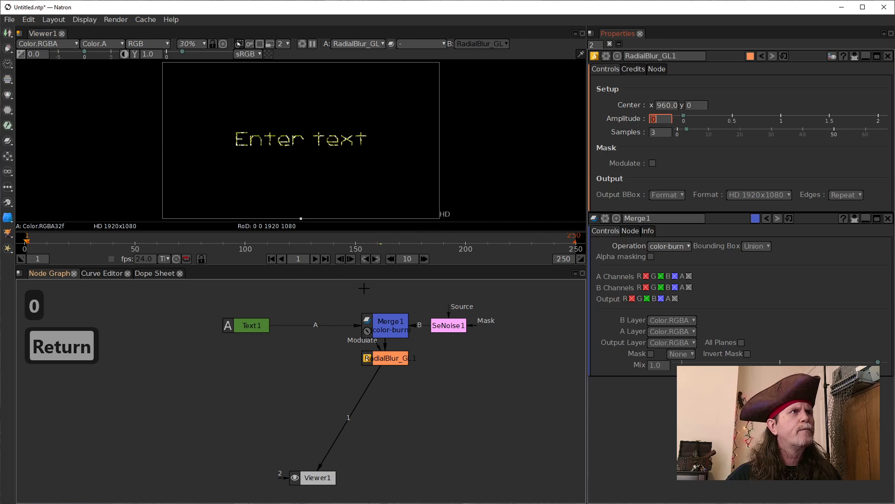
pyautogui.rightClick(657, 120)
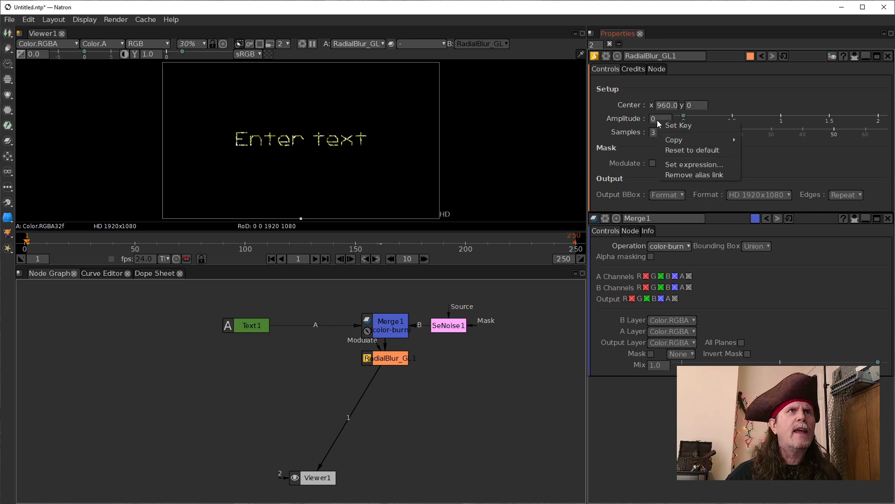
pyautogui.click(681, 126)
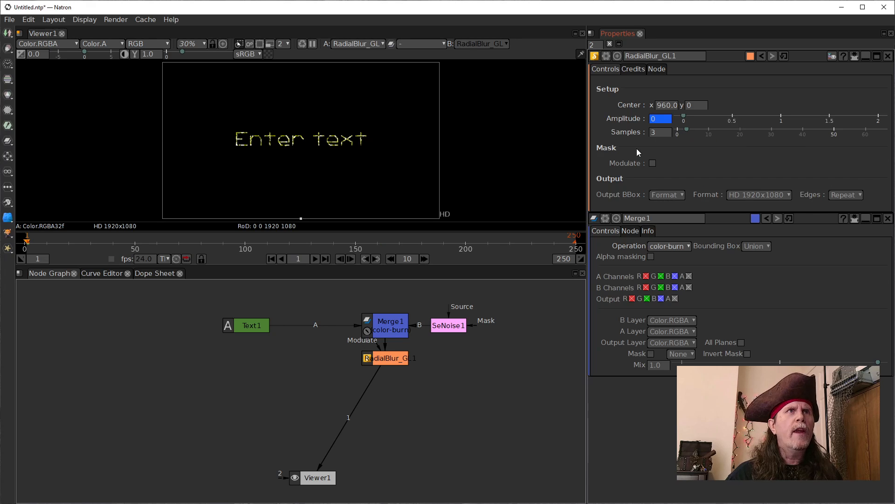
pyautogui.rightClick(697, 105)
pyautogui.click(717, 122)
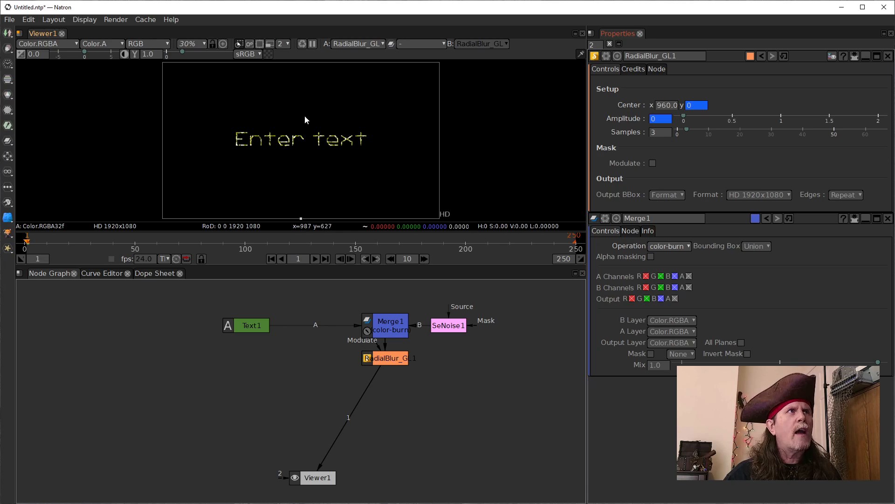
# Try radial blur amplitudes of 1, 2 and 0, and raise the amplitude gradually to 1.0.
pyautogui.click(658, 119)
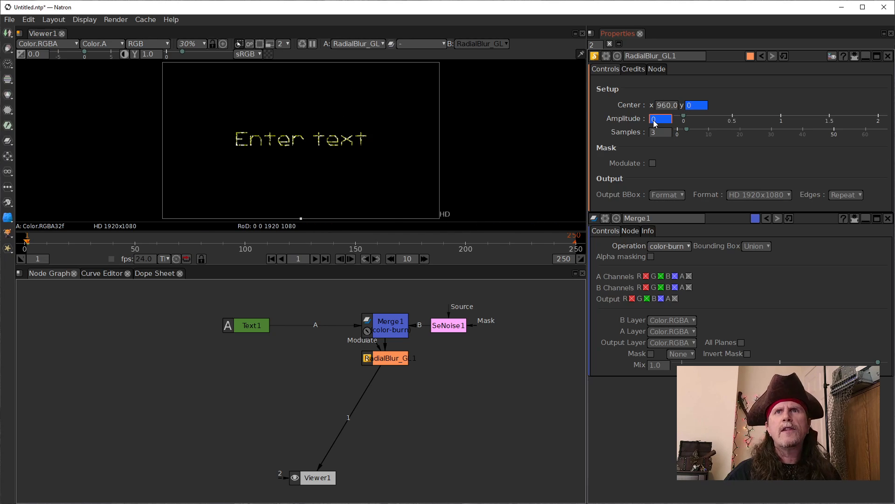
pyautogui.write('1')
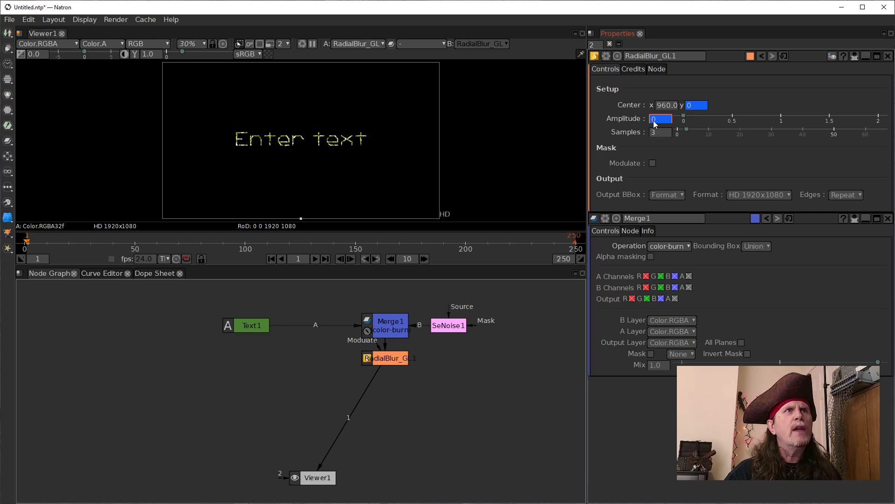
pyautogui.write('2')
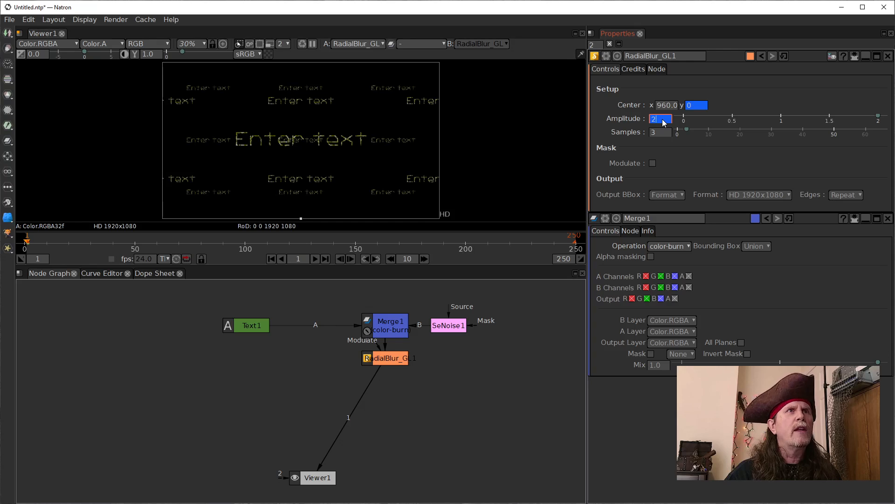
pyautogui.write('0')
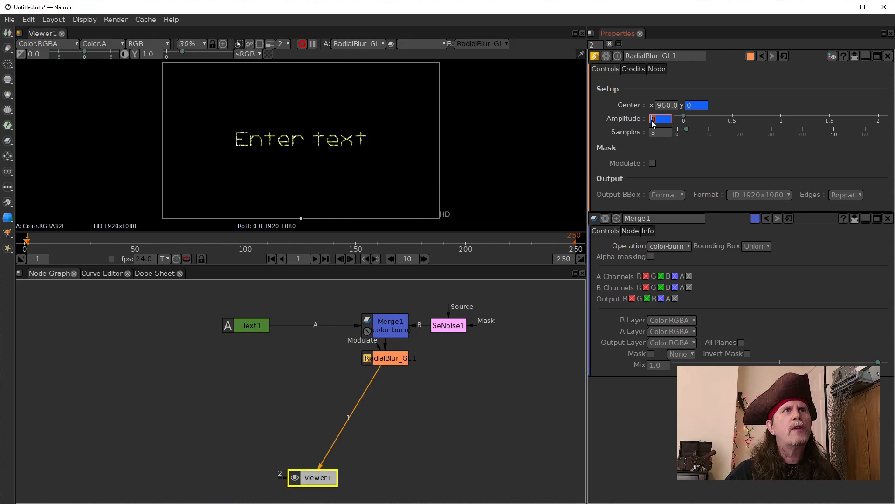
pyautogui.scroll(3, 663, 124)
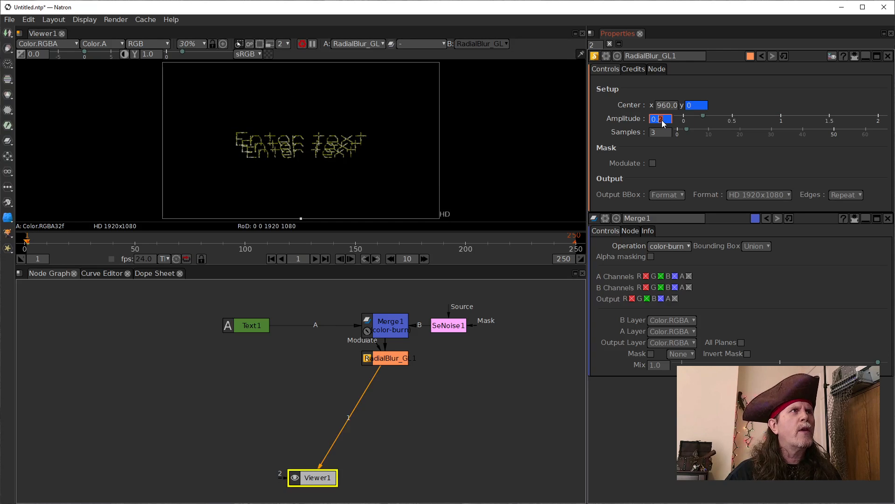
pyautogui.scroll(1, 663, 122)
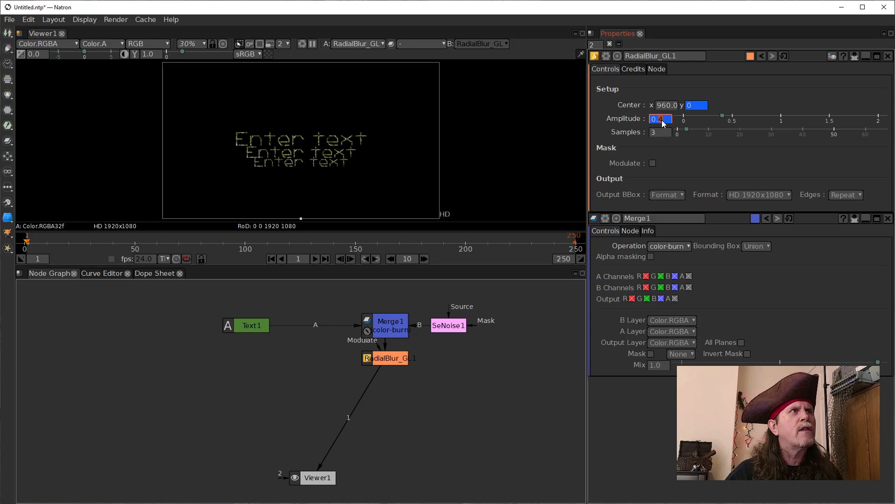
pyautogui.scroll(1, 663, 123)
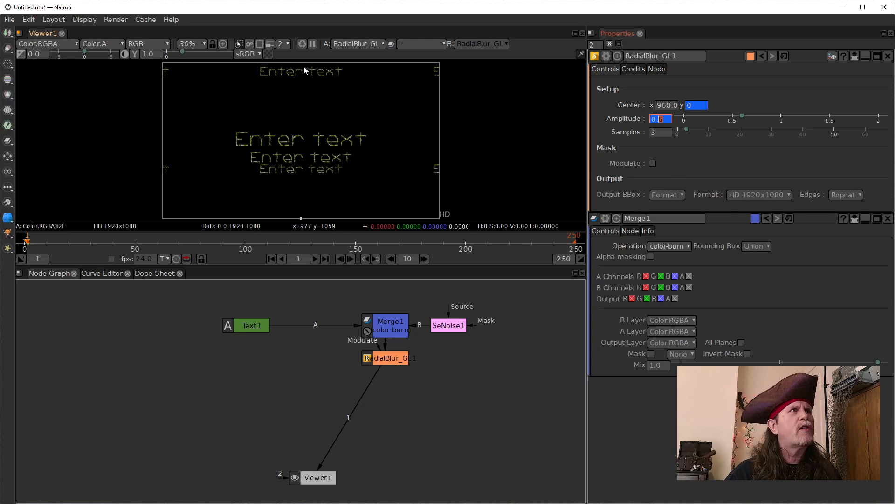
pyautogui.scroll(4, 662, 121)
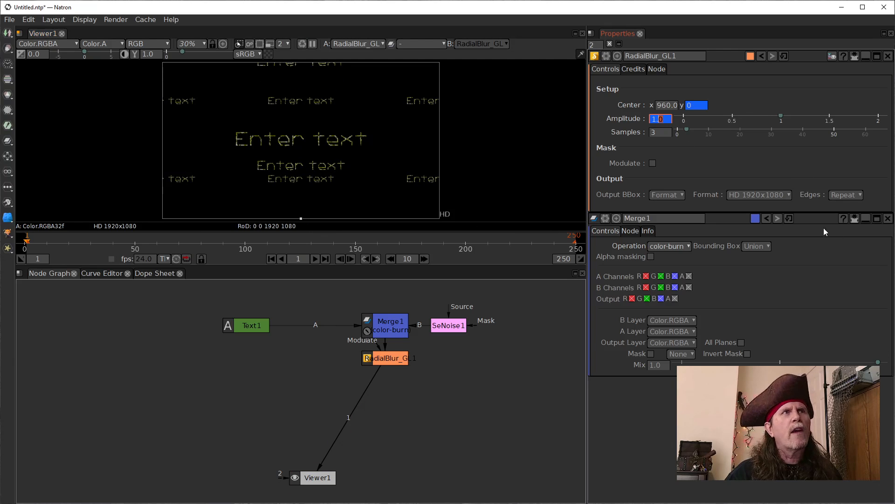
# Set the radial blur's edges to Clamp and lower its amplitude at frame 1 to 0.0.
pyautogui.click(849, 195)
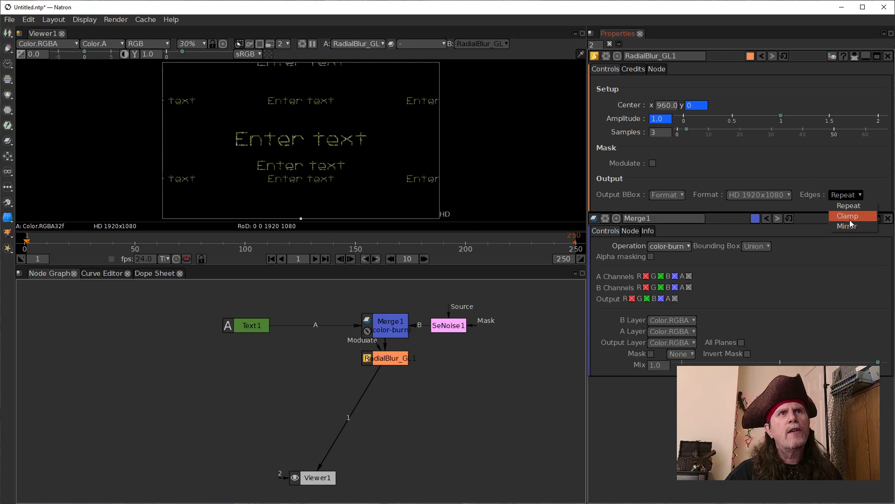
pyautogui.click(849, 217)
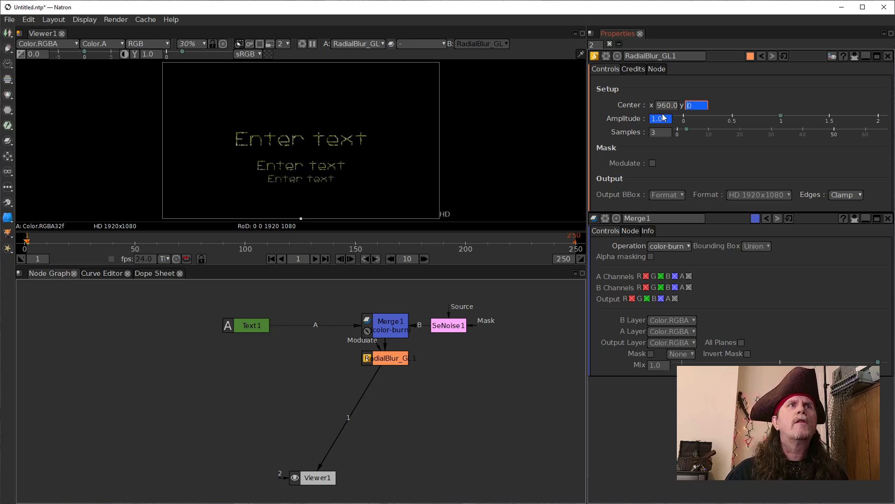
pyautogui.click(659, 124)
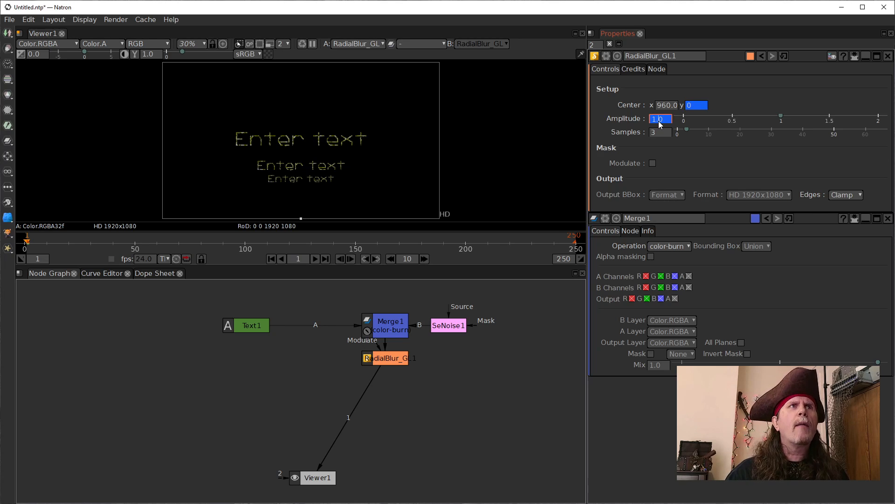
pyautogui.scroll(-1, 660, 125)
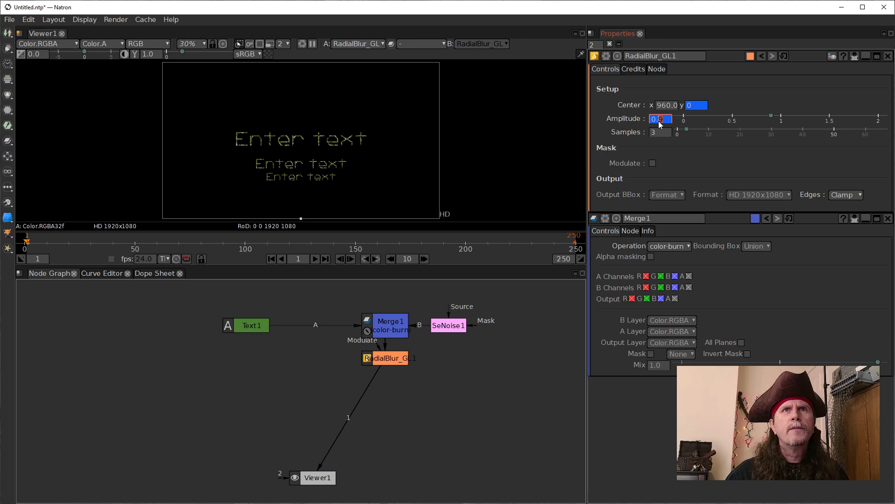
pyautogui.scroll(-7, 660, 124)
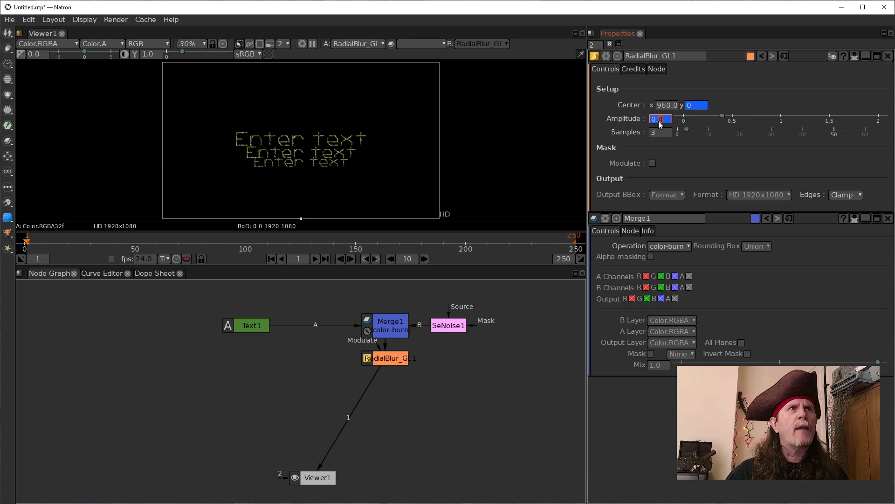
pyautogui.scroll(-2, 659, 125)
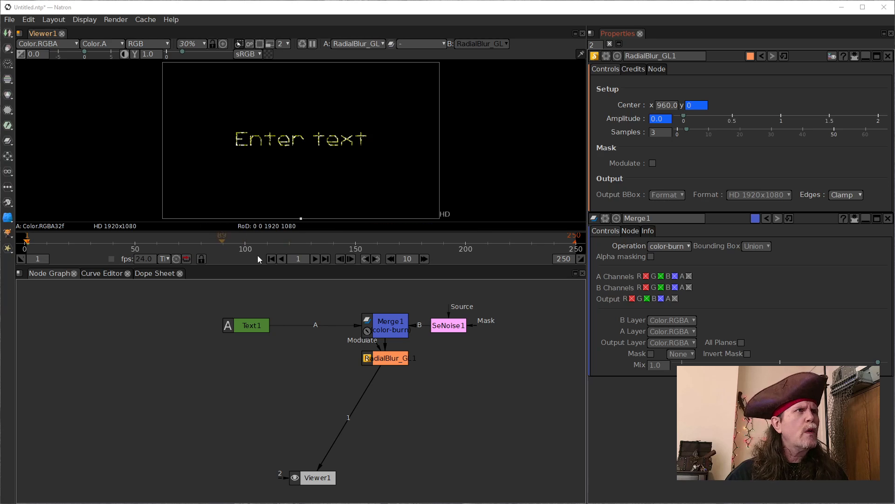
# Set the timeline's frame increment to 24 and jump forward one increment to frame 25.
pyautogui.click(408, 259)
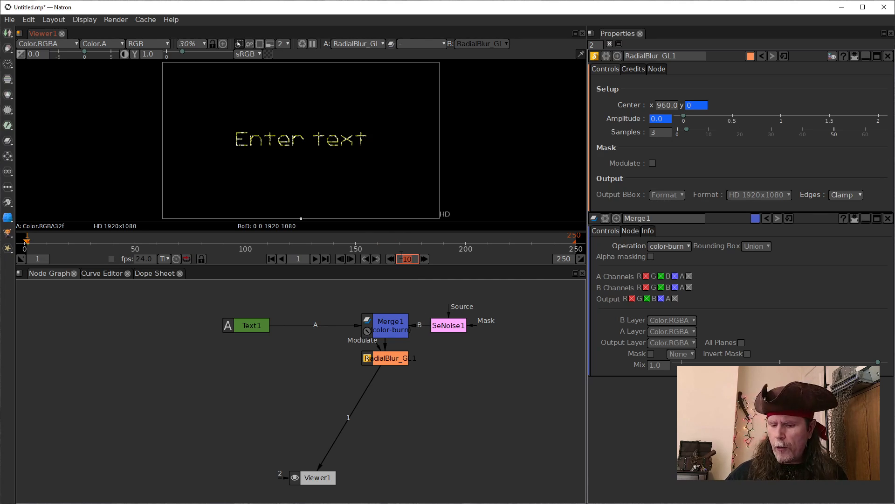
pyautogui.doubleClick(401, 255)
pyautogui.write('24')
pyautogui.click(463, 360)
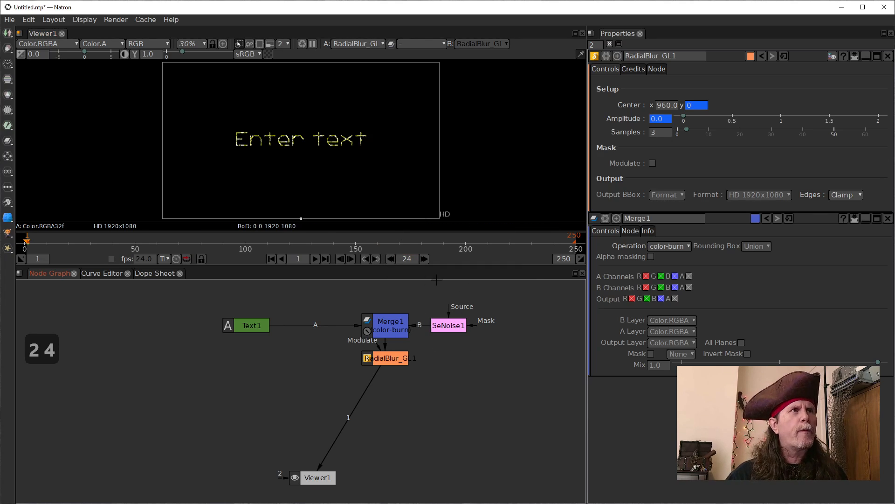
pyautogui.click(425, 259)
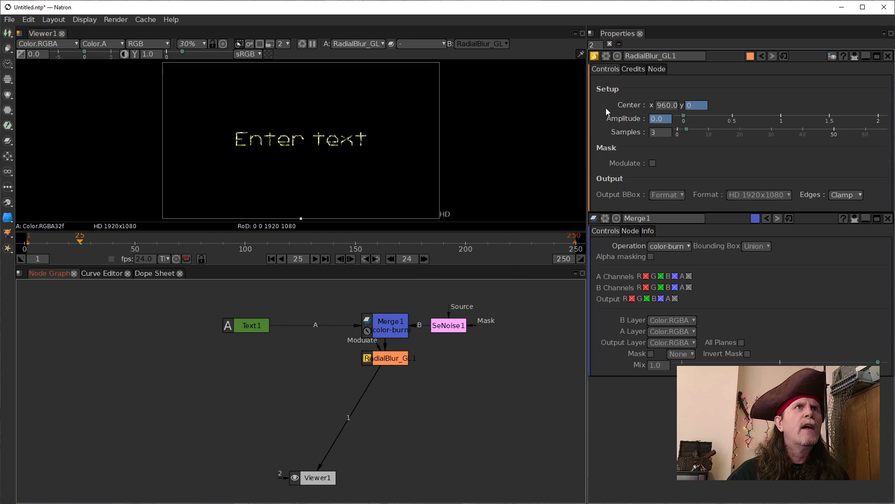
# Set the radial blur's amplitude at frame 25 to -0.2, and lower it gradually to -0.5.
pyautogui.click(693, 105)
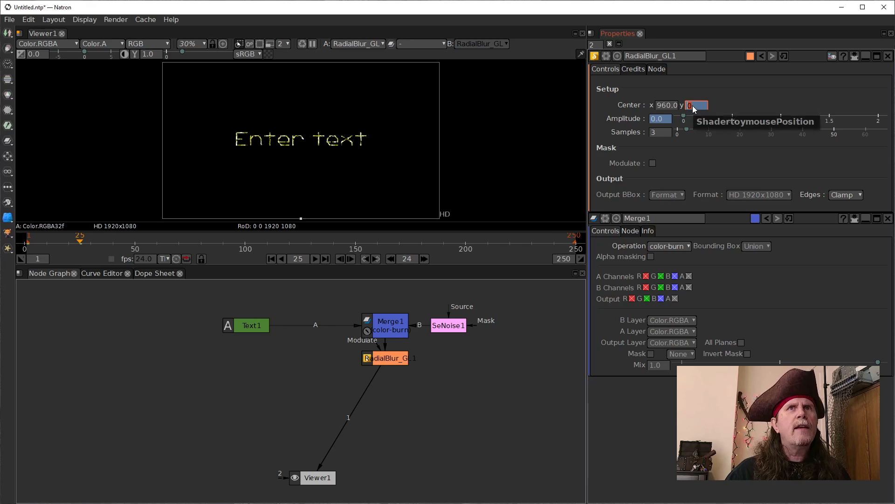
pyautogui.click(661, 120)
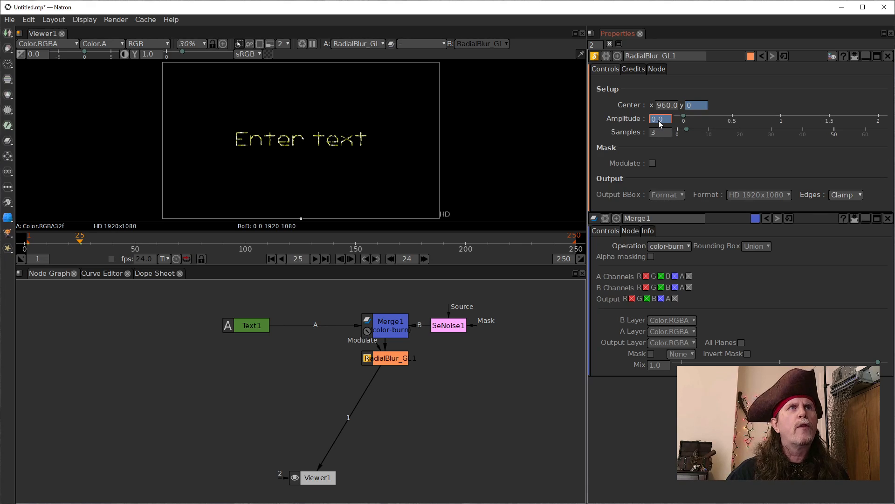
pyautogui.write('-0.2')
pyautogui.press('Return')
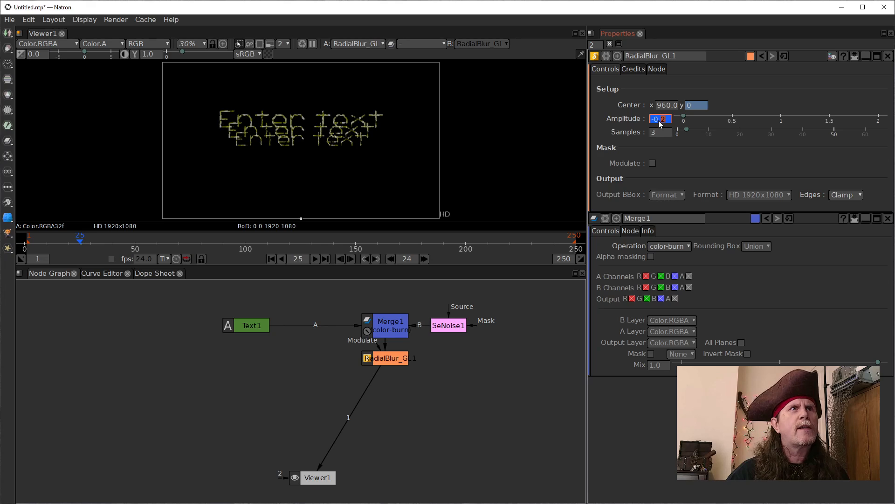
pyautogui.press('Down')
pyautogui.press('Down')
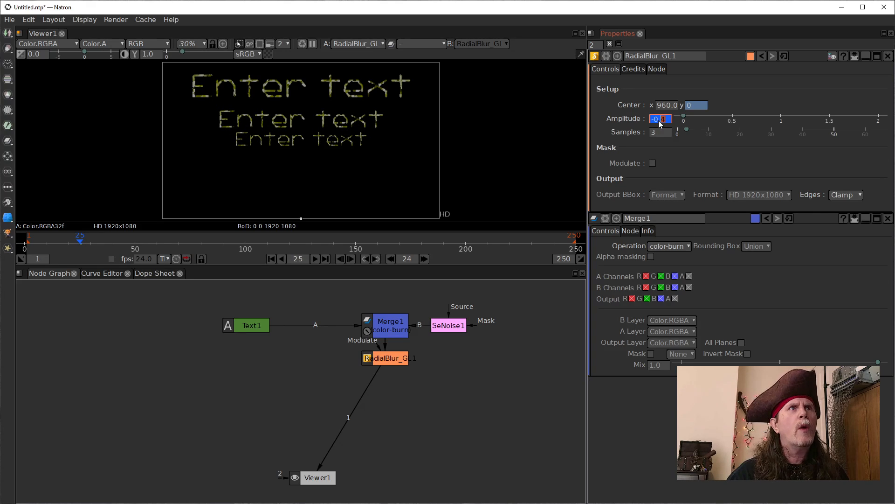
pyautogui.press('Down')
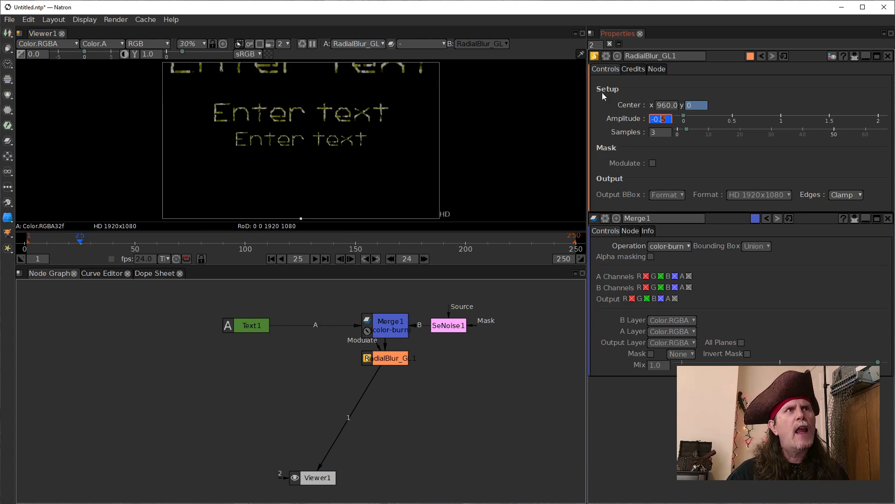
# Raise the radial blur's samples gradually to 18.
pyautogui.click(653, 133)
pyautogui.press('Up')
pyautogui.press('Up')
pyautogui.press('Up')
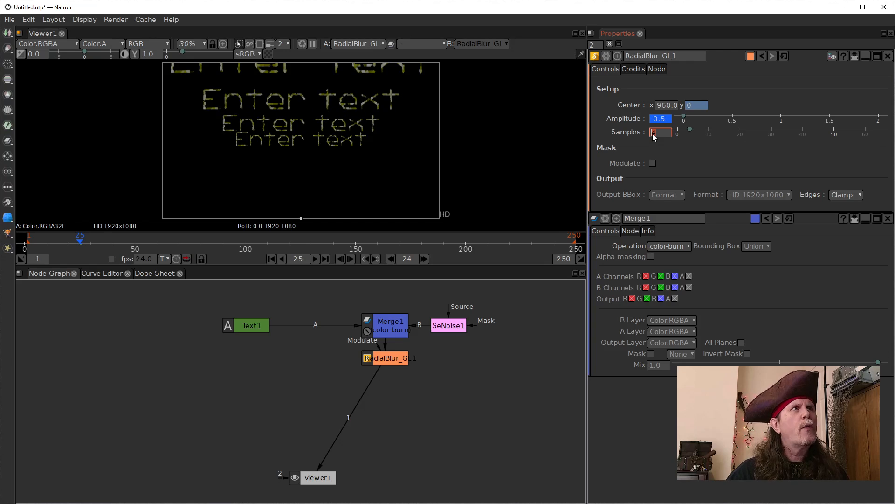
pyautogui.press('Up')
pyautogui.press('Up')
pyautogui.press('Up')
pyautogui.press('Up')
pyautogui.press('Up')
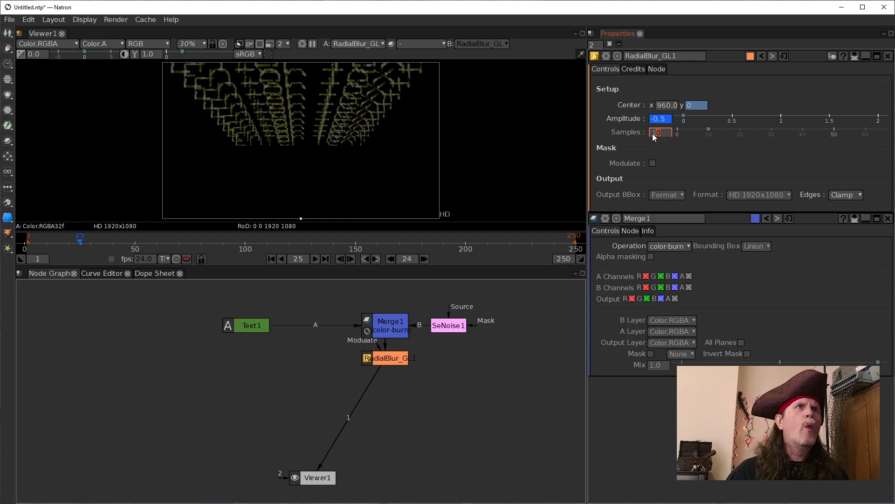
pyautogui.press('Up')
pyautogui.press('Up')
pyautogui.press('Up')
pyautogui.press('Up')
pyautogui.press('Up')
pyautogui.press('Up')
pyautogui.press('Up')
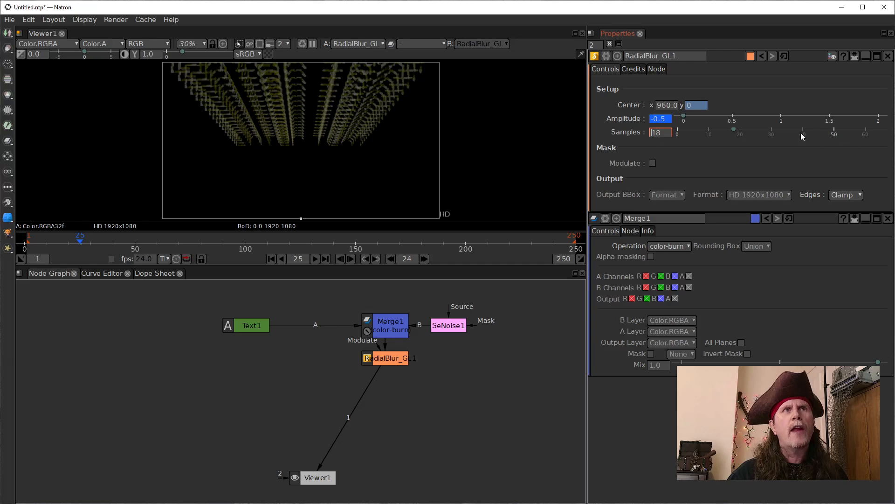
# Try 64 samples on the radial blur, and set the samples to 200.
pyautogui.moveTo(732, 130); pyautogui.dragTo(879, 130)
pyautogui.click(655, 133)
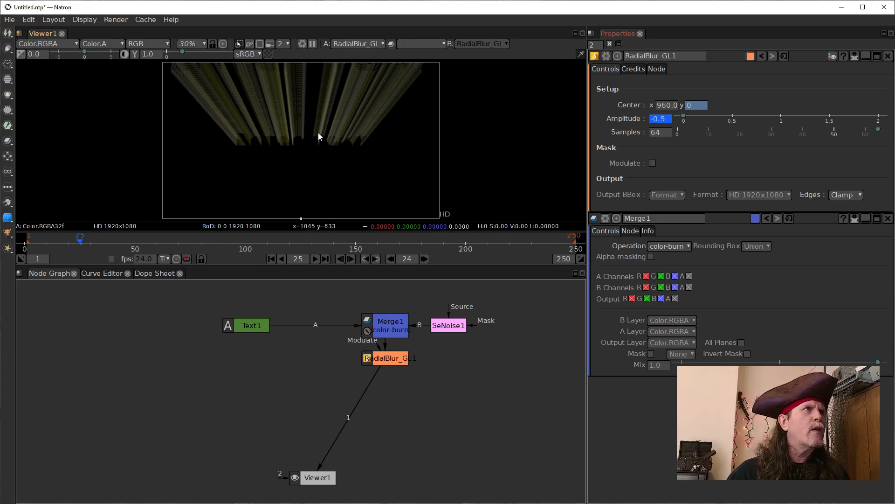
pyautogui.click(669, 135)
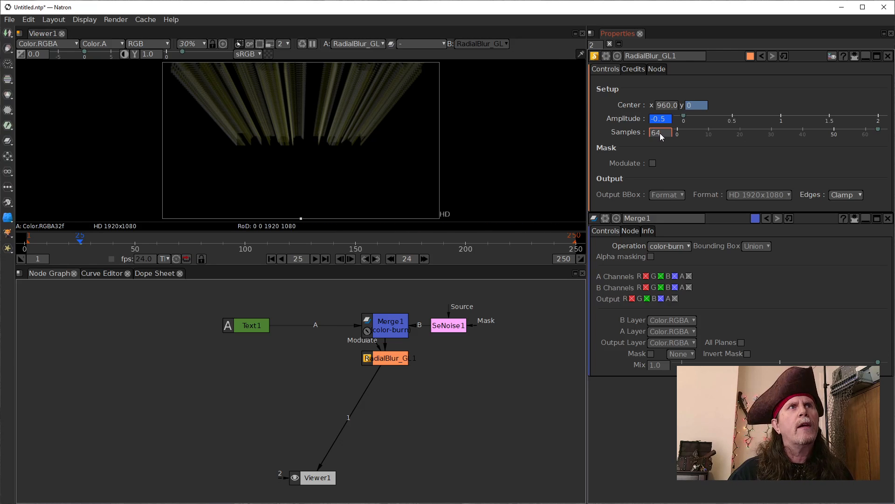
pyautogui.write('200')
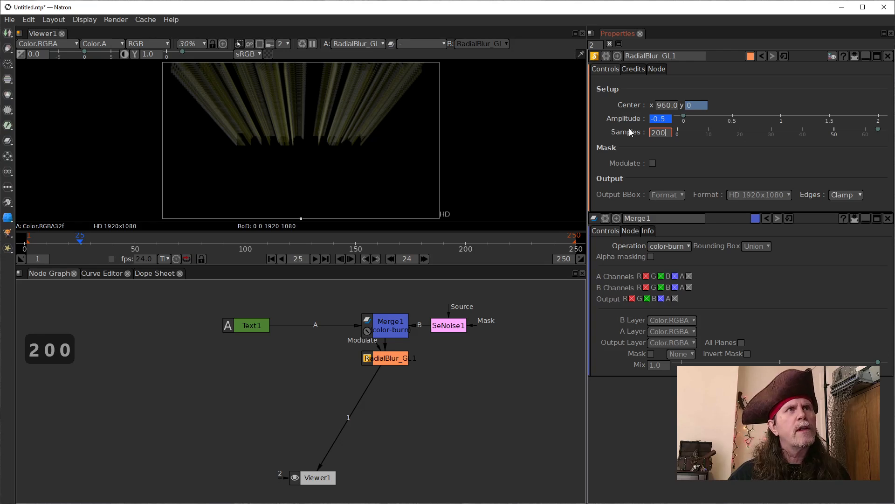
pyautogui.press('Return')
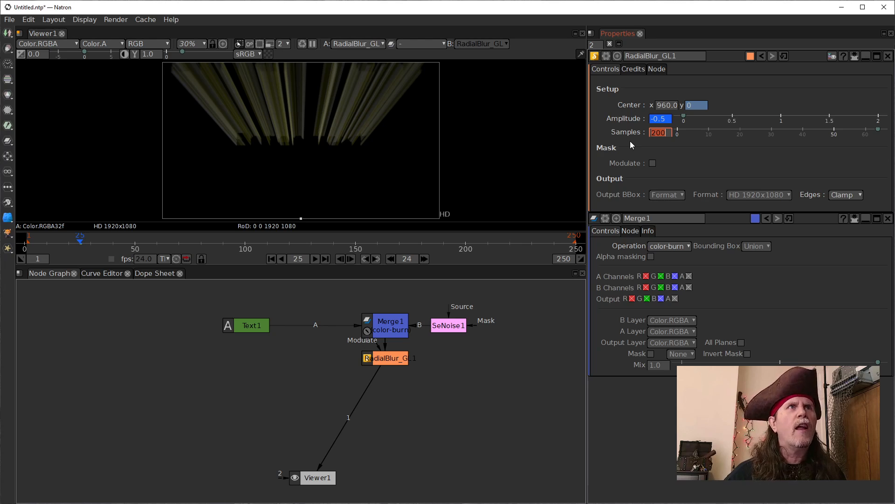
# Lower the radial blur's amplitude at frame 25 to -0.6 and set a keyframe on its center y.
pyautogui.click(661, 120)
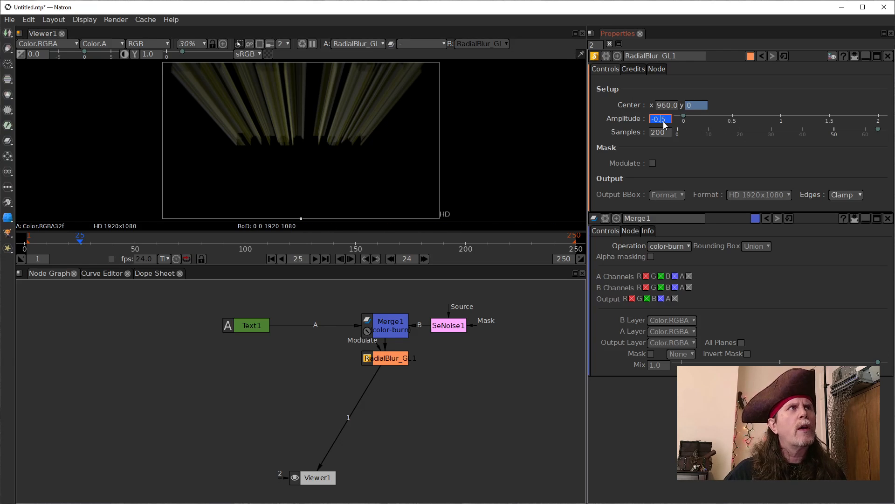
pyautogui.scroll(1, 663, 121)
pyautogui.scroll(-2, 663, 121)
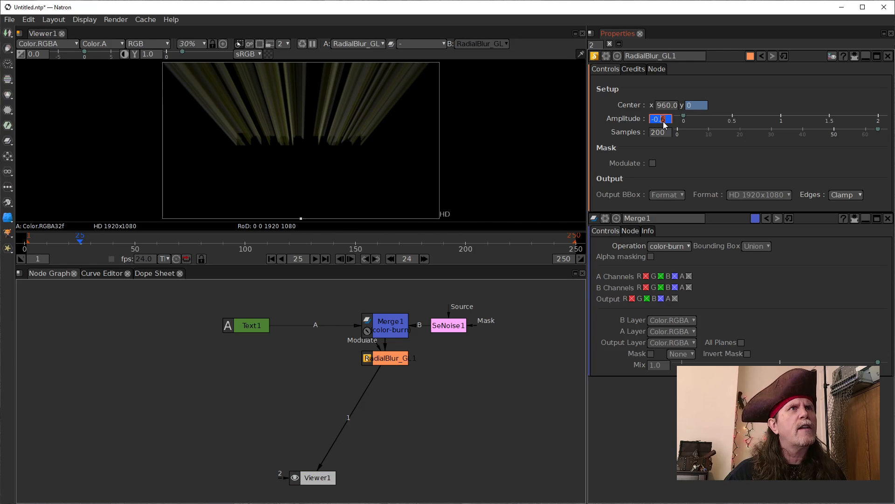
pyautogui.rightClick(689, 107)
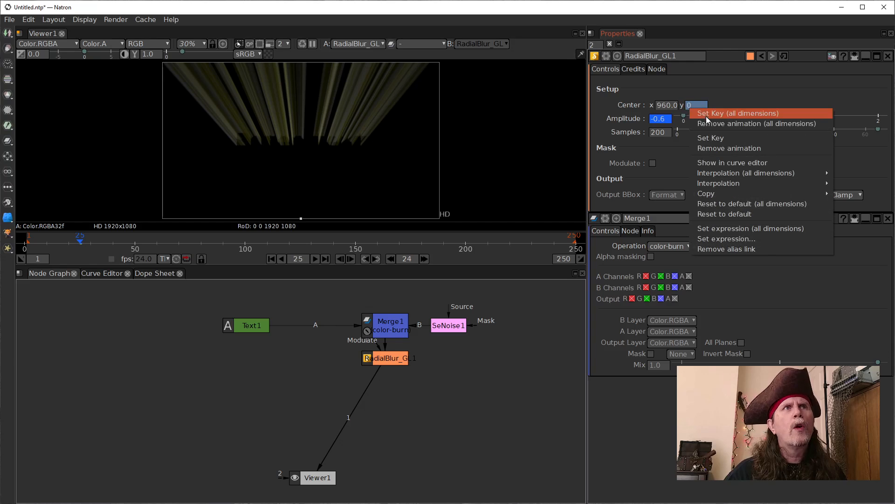
pyautogui.click(706, 136)
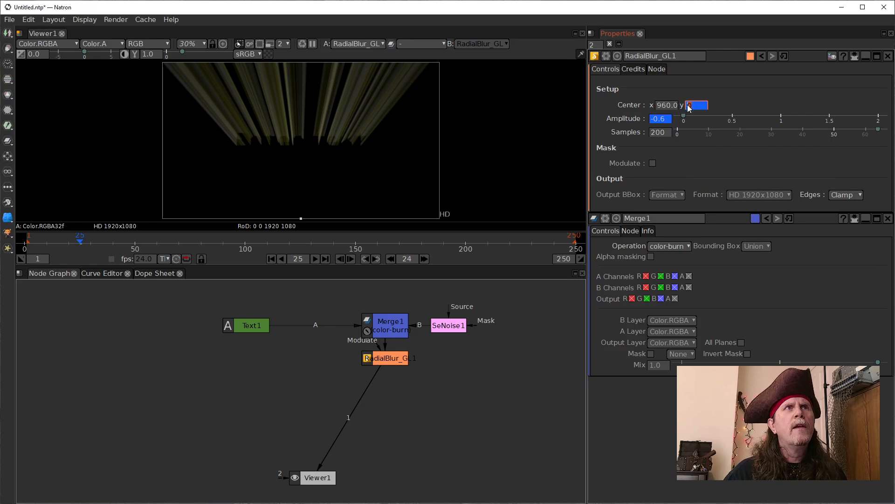
# Move the radial blur node further below Merge1, and compare the plain Text1 output with the radial blur in the viewer.
pyautogui.click(398, 367)
pyautogui.moveTo(397, 368); pyautogui.dragTo(388, 376)
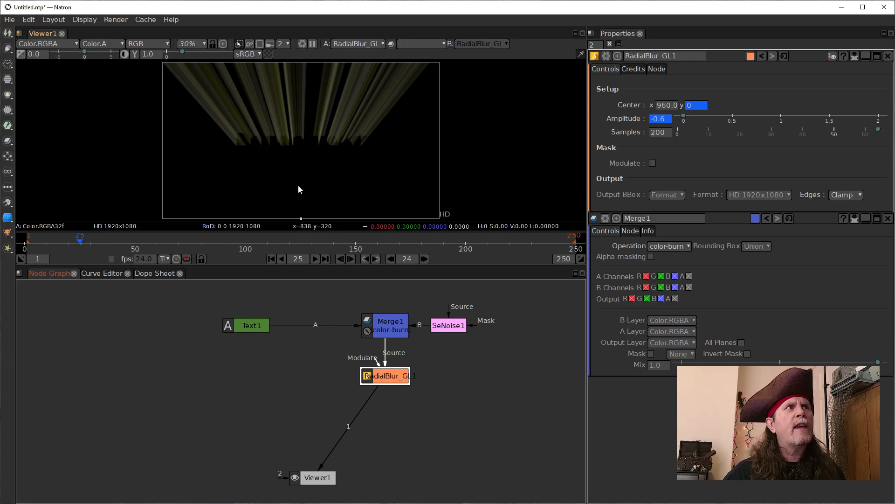
pyautogui.moveTo(363, 415); pyautogui.dragTo(245, 324)
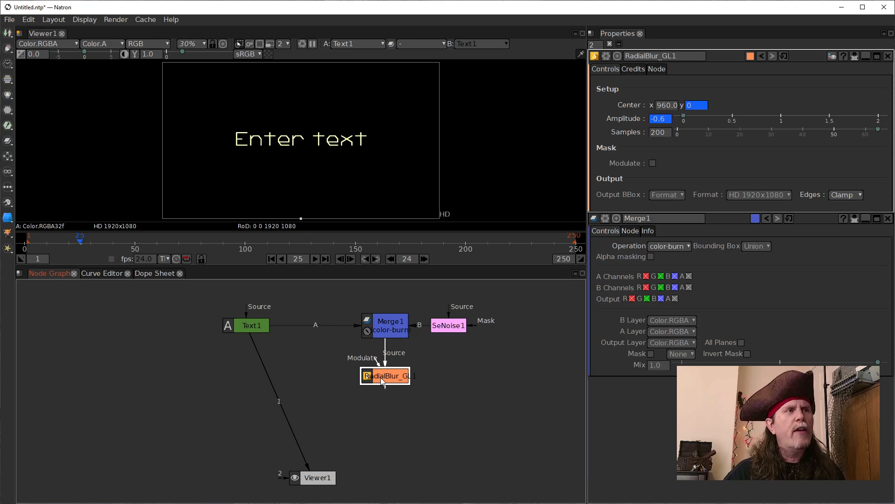
pyautogui.press('1')
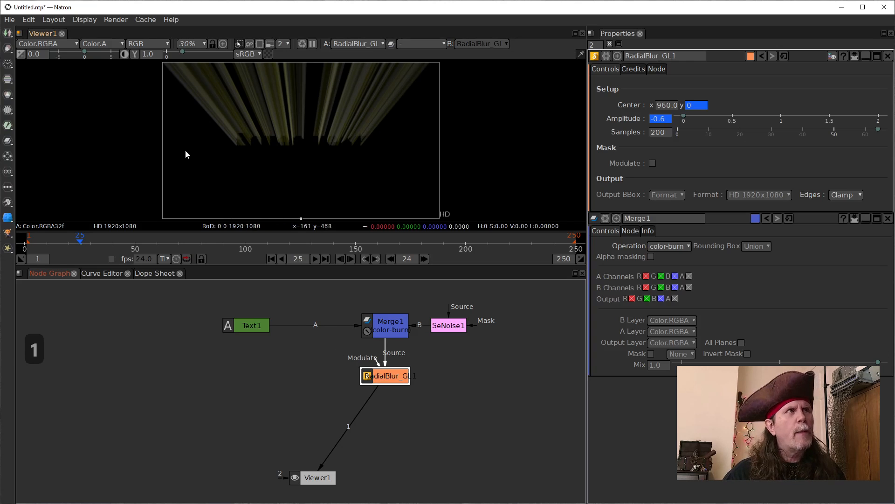
# View Text1, insert an over merge between it and the viewer, and reconnect the color-burn merge's A input to Text1.
pyautogui.click(256, 328)
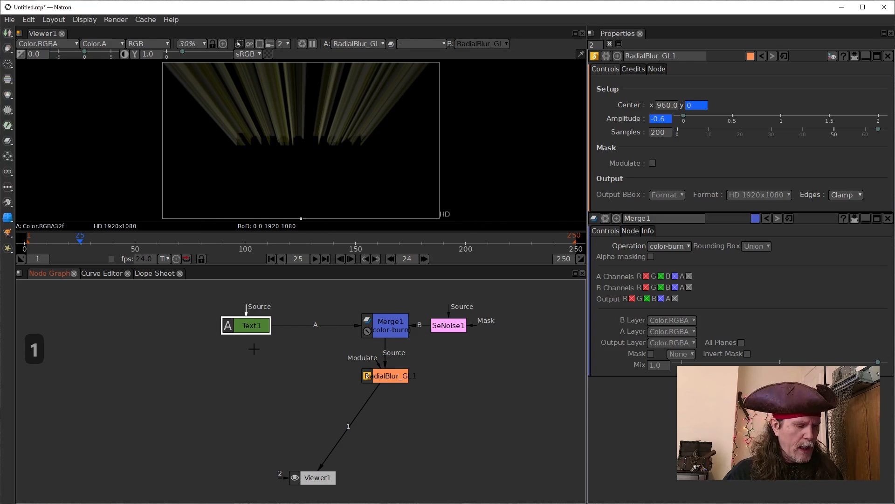
pyautogui.press('1')
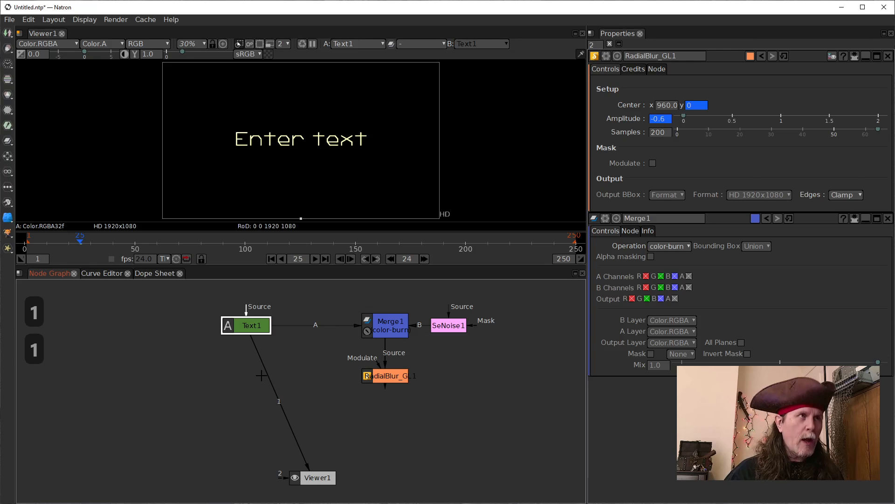
pyautogui.press('m')
pyautogui.moveTo(307, 344); pyautogui.dragTo(265, 358)
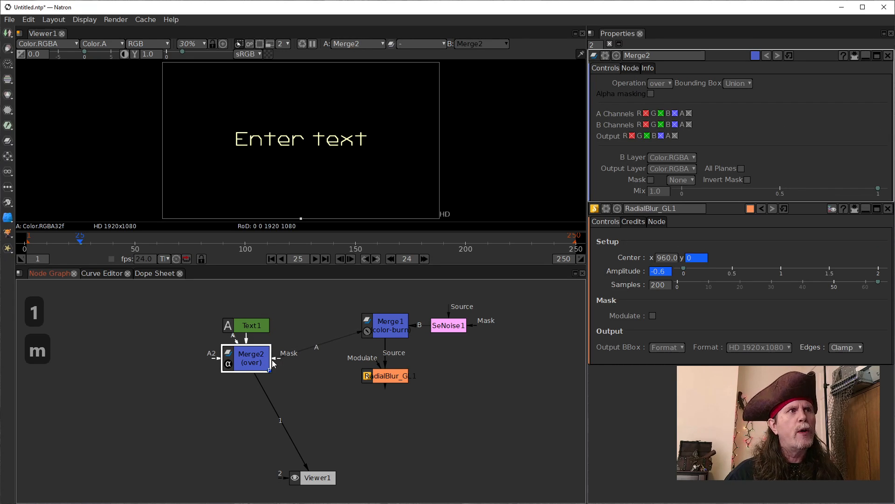
pyautogui.click(376, 330)
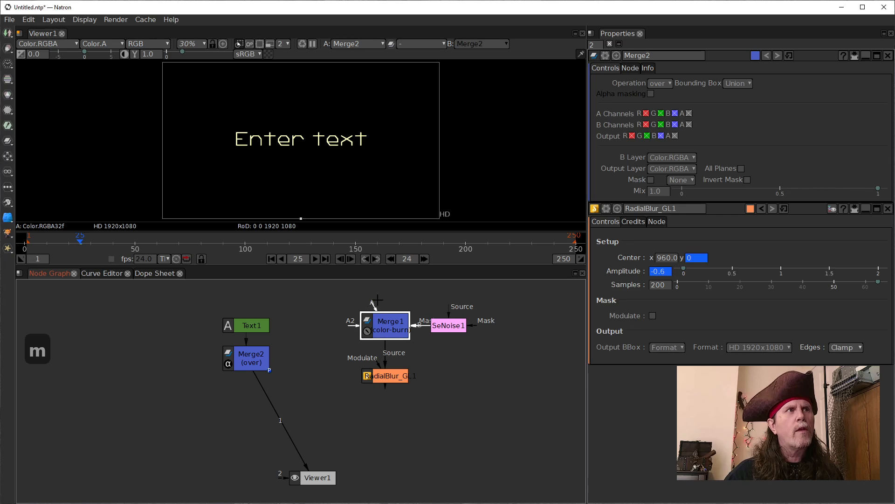
pyautogui.moveTo(375, 307); pyautogui.dragTo(259, 325)
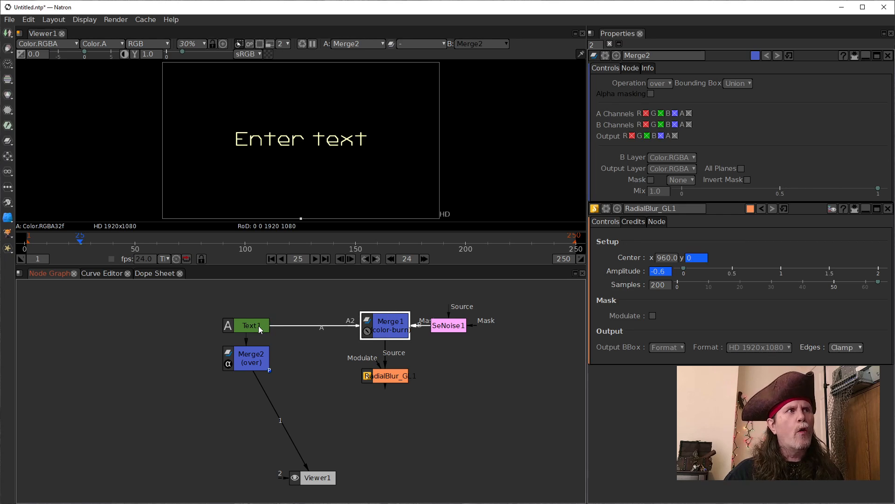
# Connect the new over merge's A input to the radial blur and tidy the positions of the merge, viewer and blur nodes.
pyautogui.click(385, 377)
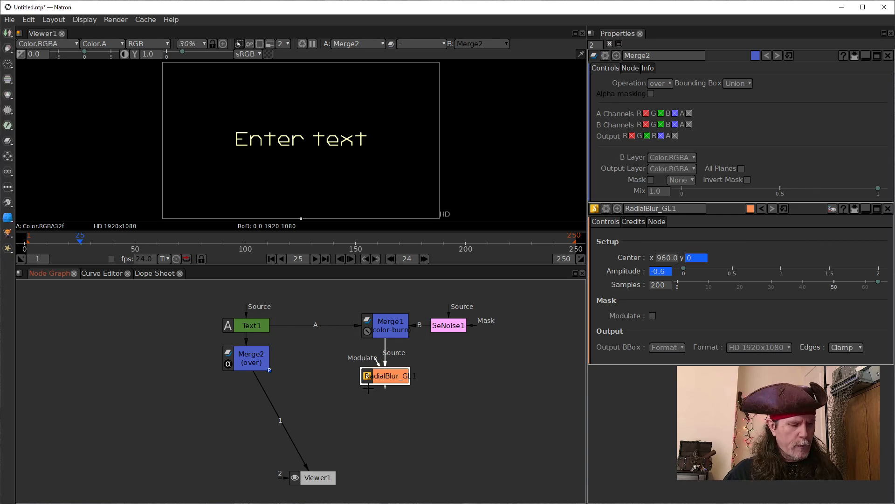
pyautogui.moveTo(248, 357); pyautogui.dragTo(246, 374)
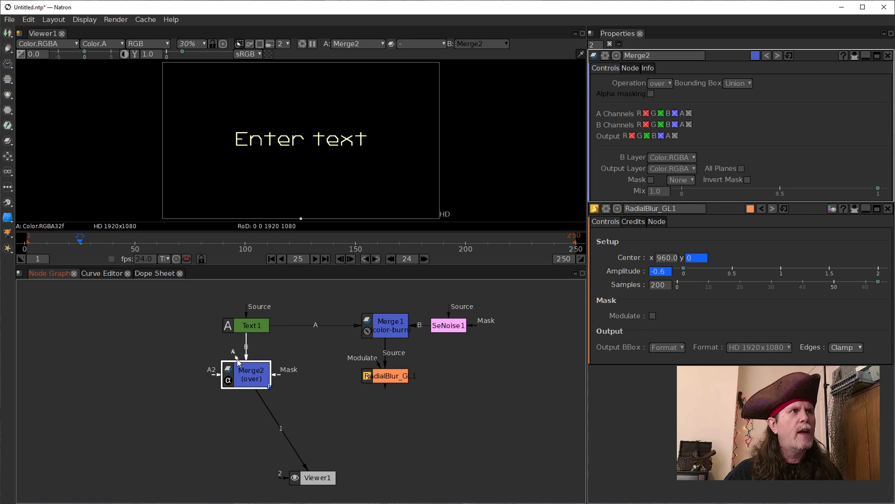
pyautogui.moveTo(235, 358); pyautogui.dragTo(383, 377)
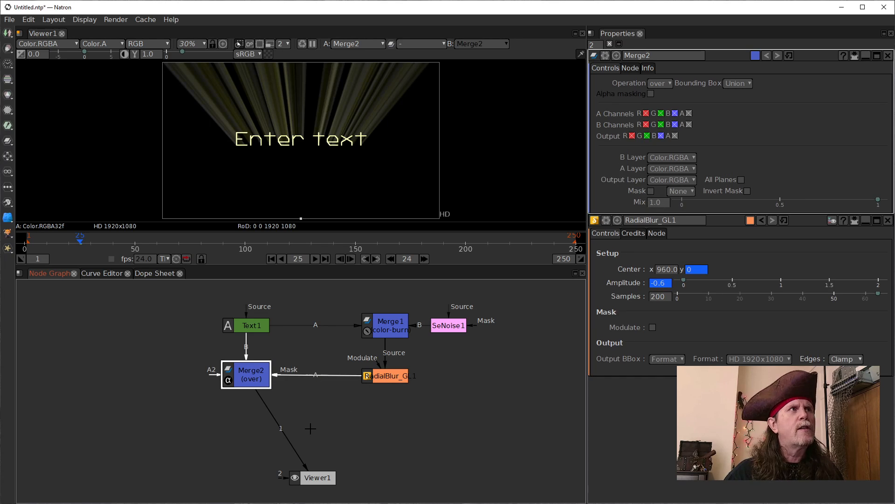
pyautogui.moveTo(322, 478); pyautogui.dragTo(294, 476)
pyautogui.click(383, 376)
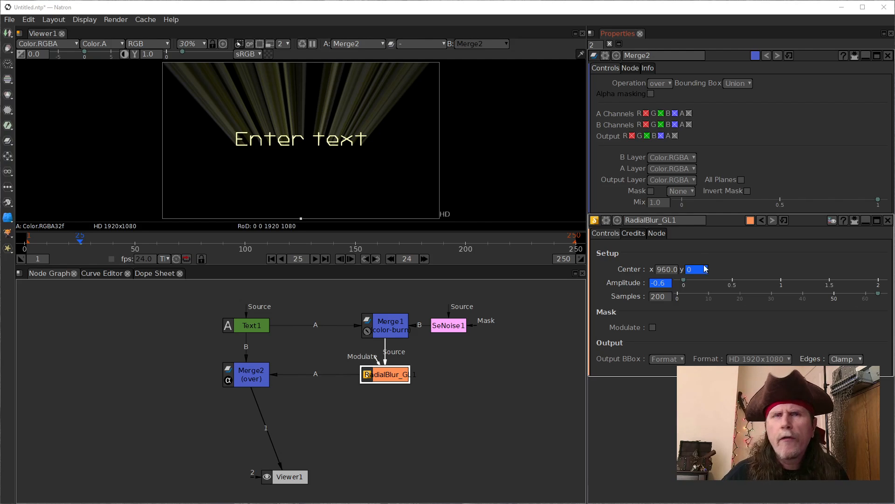
# Advance in 24-frame jumps to frame 145 and set the radial blur's center y to 1080.
pyautogui.click(424, 259)
pyautogui.click(423, 258)
pyautogui.click(424, 259)
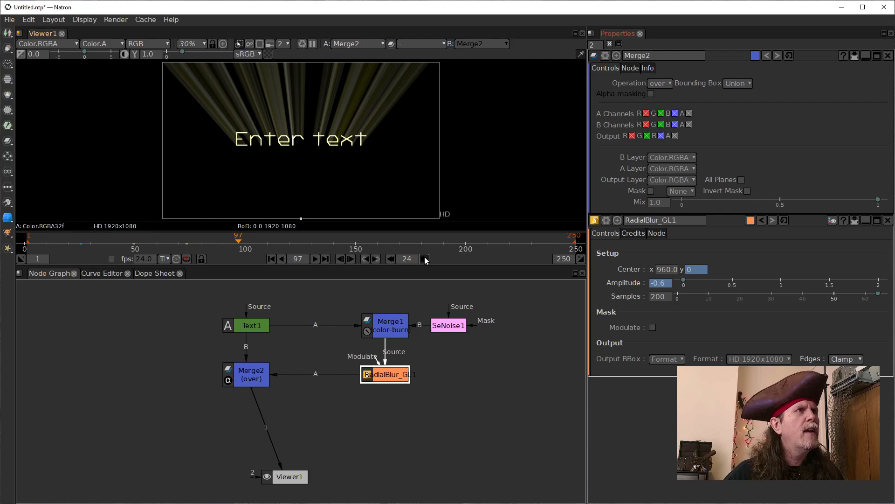
pyautogui.click(424, 259)
pyautogui.click(424, 259)
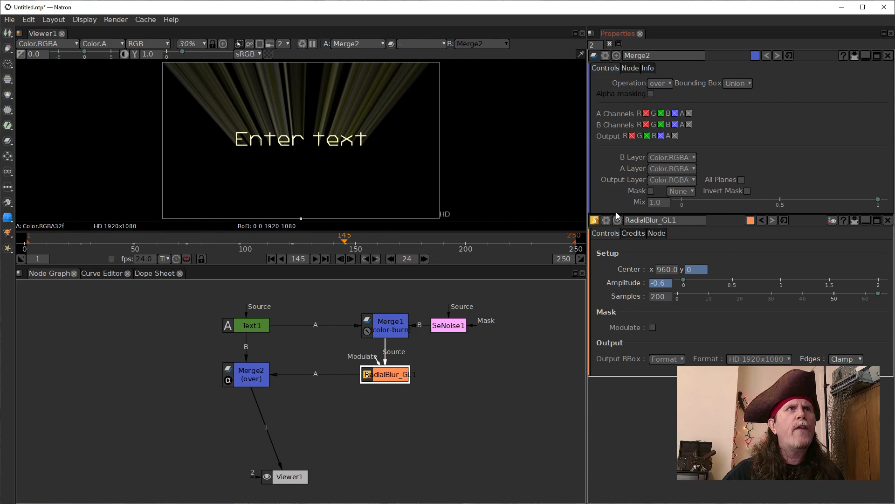
pyautogui.click(682, 268)
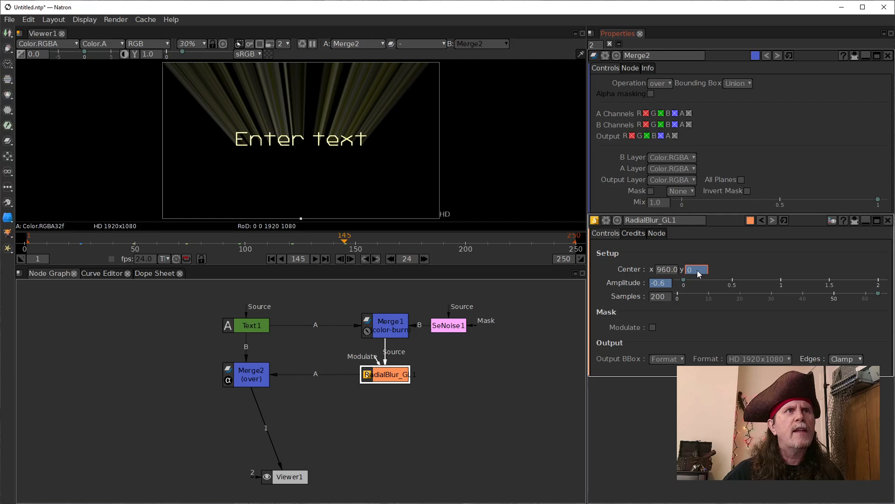
pyautogui.click(375, 377)
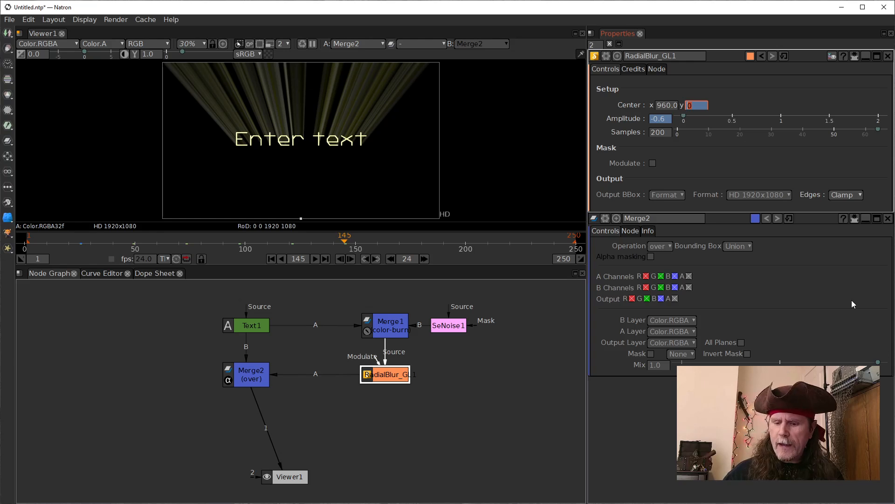
pyautogui.write('1080')
pyautogui.press('Return')
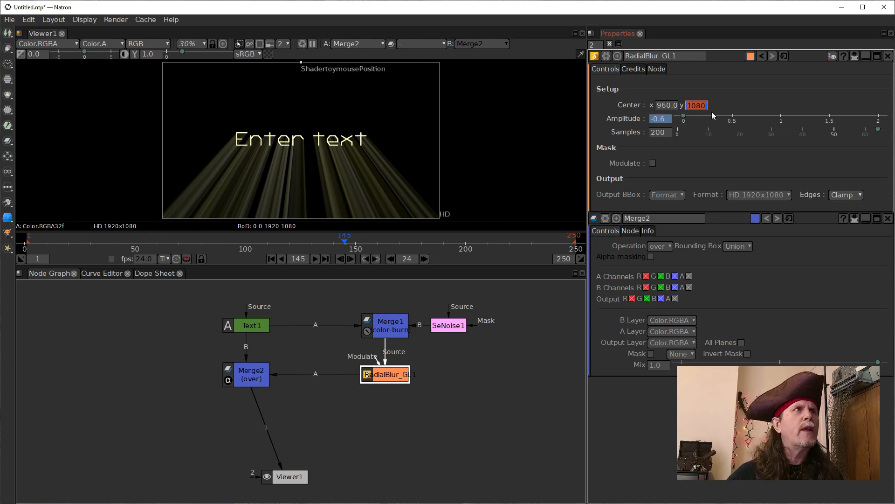
# Return to frame 1 and play the animation to review the moving light rays behind the text.
pyautogui.click(274, 259)
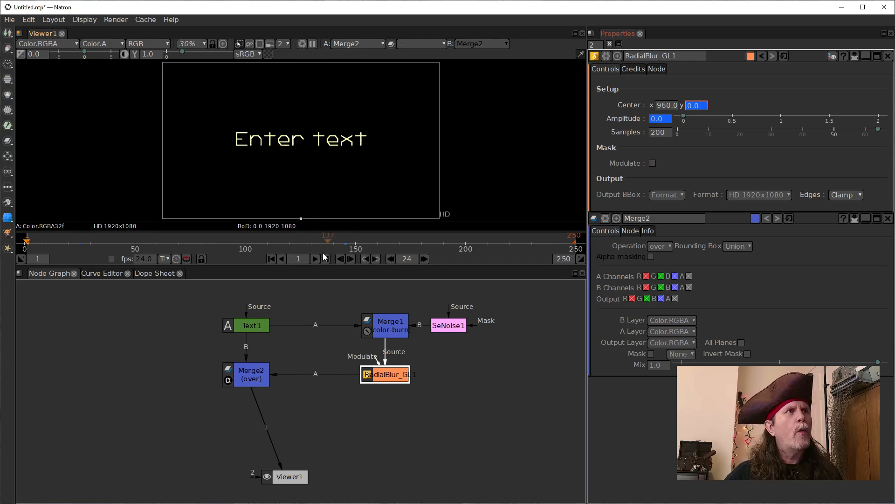
pyautogui.click(315, 259)
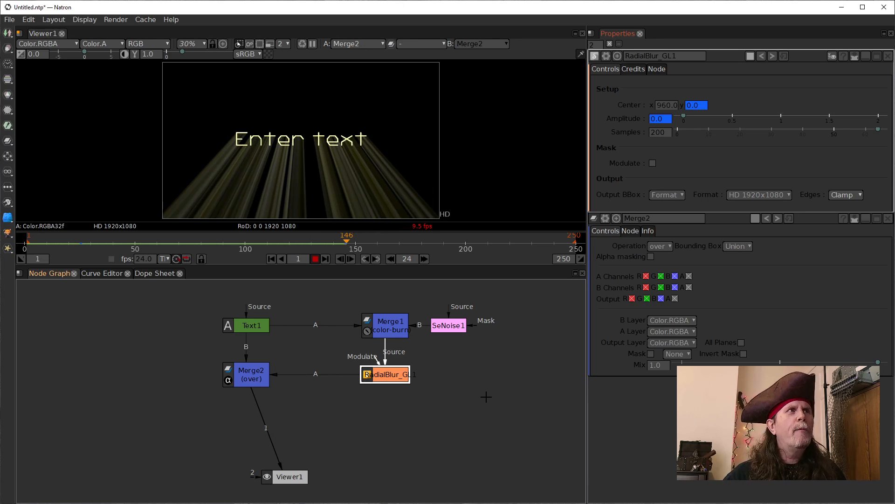
# Stop playback and reposition Viewer1 below the over merge and SeNoise1 farther from the color-burn merge.
pyautogui.click(315, 260)
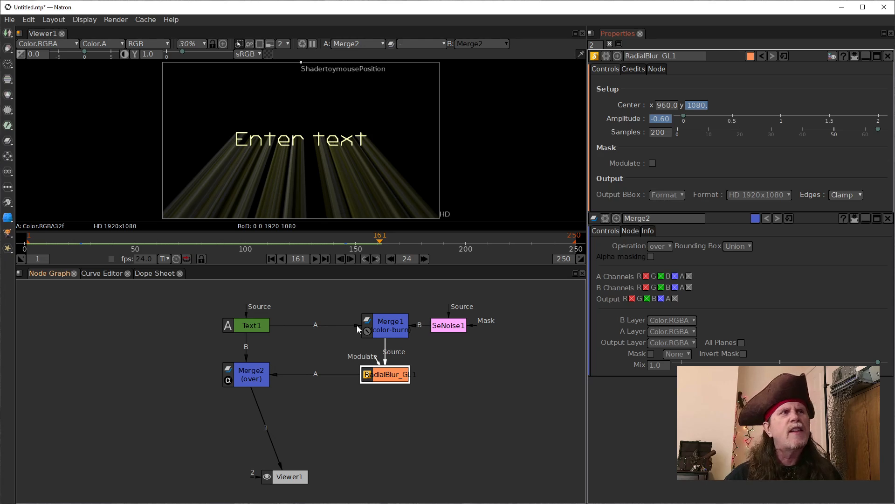
pyautogui.moveTo(291, 471); pyautogui.dragTo(273, 473)
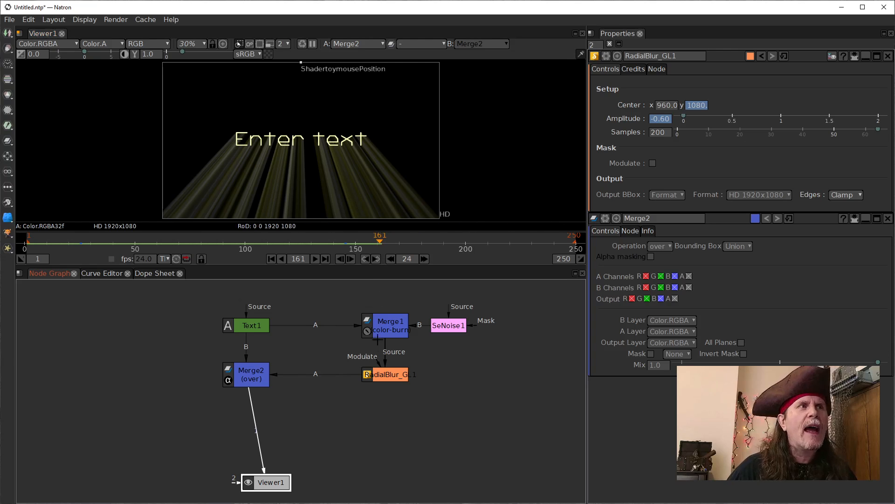
pyautogui.click(388, 373)
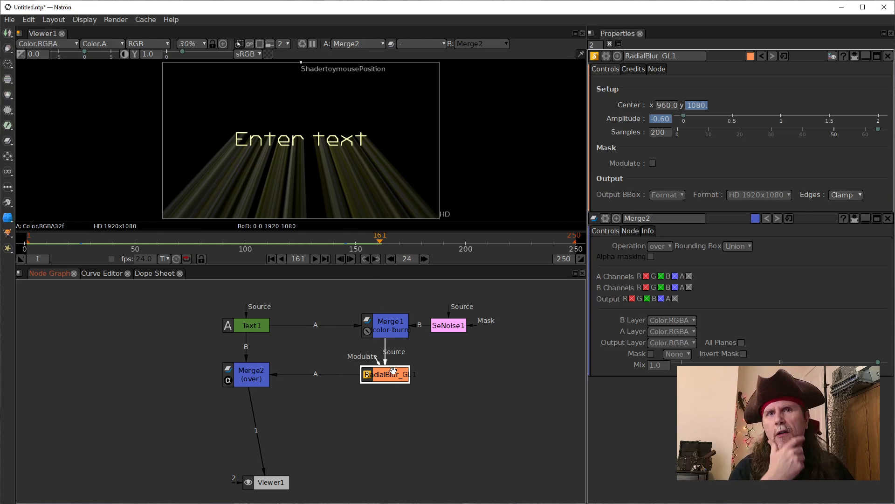
pyautogui.moveTo(434, 327); pyautogui.dragTo(460, 327)
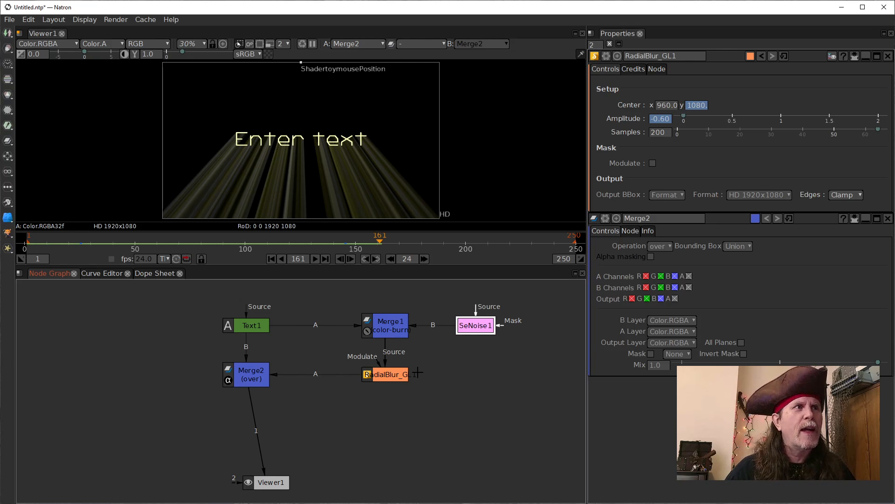
# Clone the RadialBlur_GL1 and SeNoise1 nodes together.
pyautogui.click(405, 378)
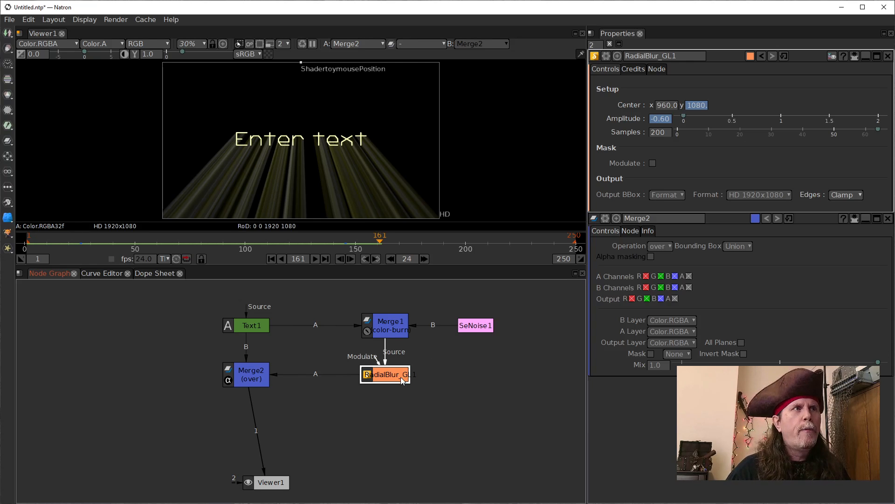
pyautogui.keyDown('shift'); pyautogui.click(472, 322); pyautogui.keyUp('shift')
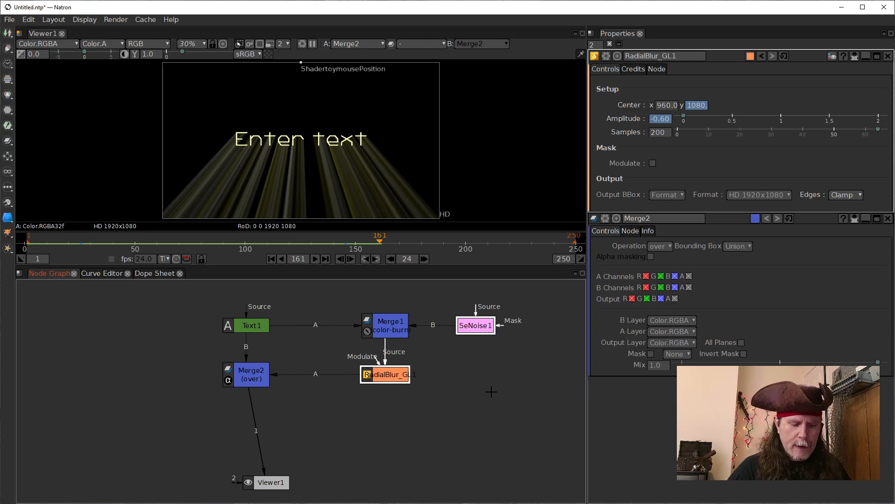
pyautogui.hotkey('alt', 'k')
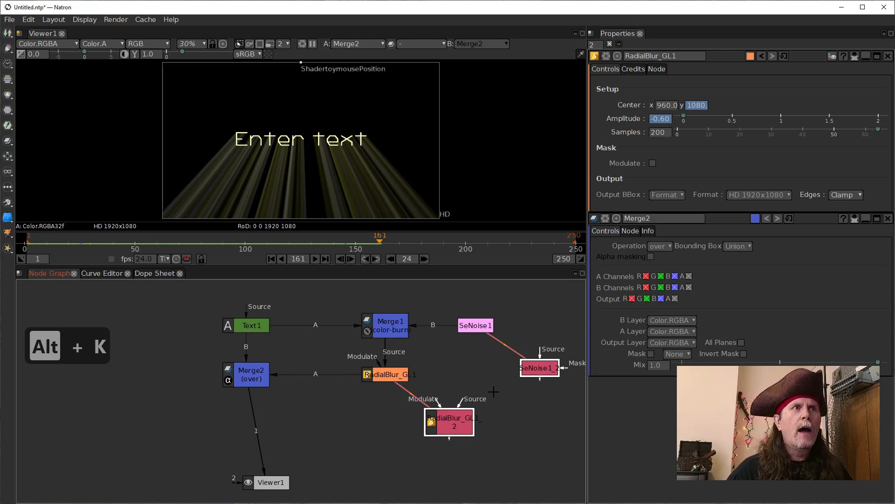
pyautogui.click(494, 391)
# Unlink the cloned noise node's Noise Size from the original and set it to 4.
pyautogui.moveTo(533, 369); pyautogui.dragTo(534, 368)
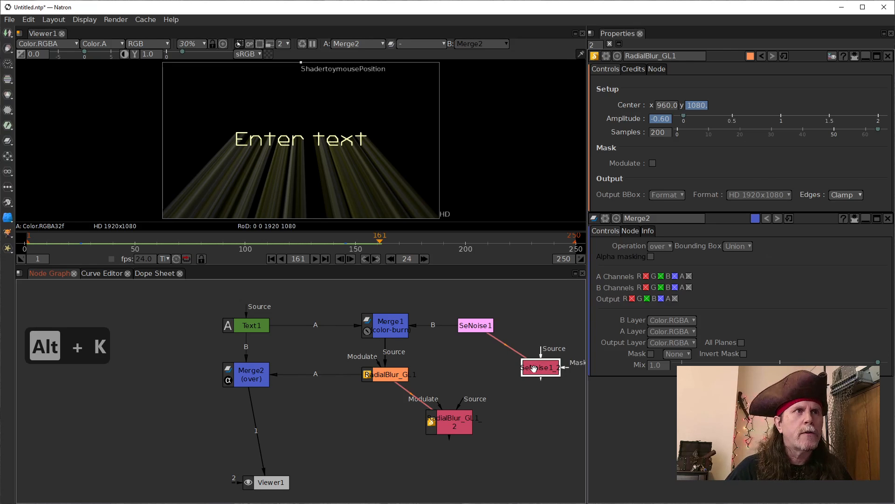
pyautogui.doubleClick(533, 368)
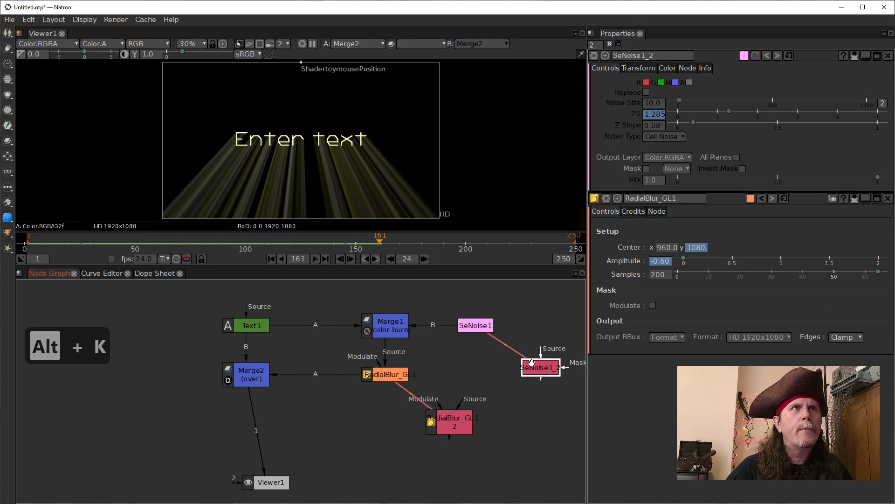
pyautogui.rightClick(650, 105)
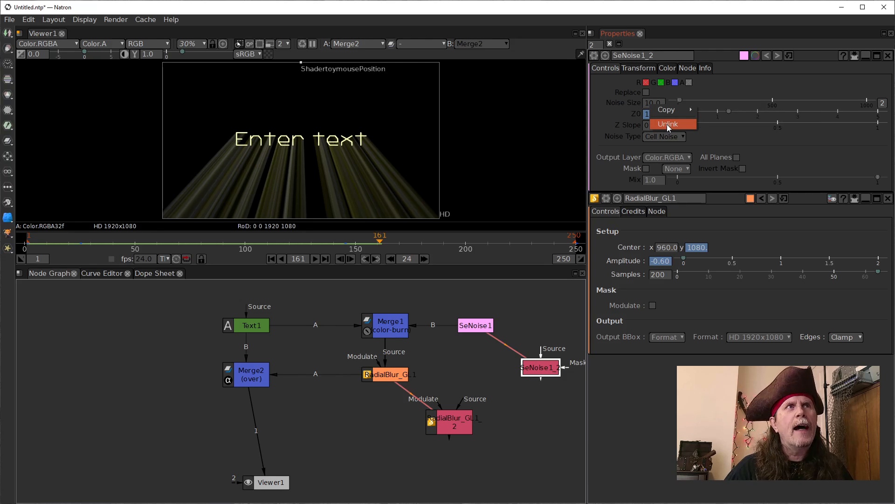
pyautogui.click(667, 124)
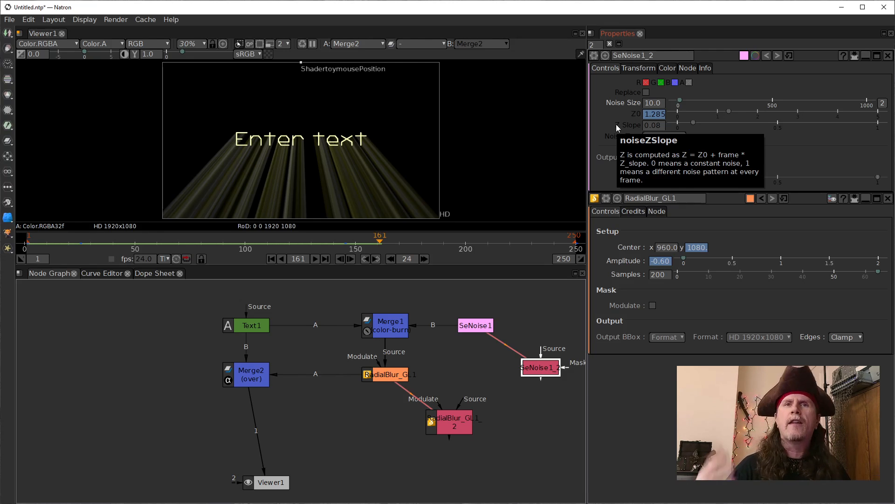
pyautogui.doubleClick(645, 107)
pyautogui.click(649, 106)
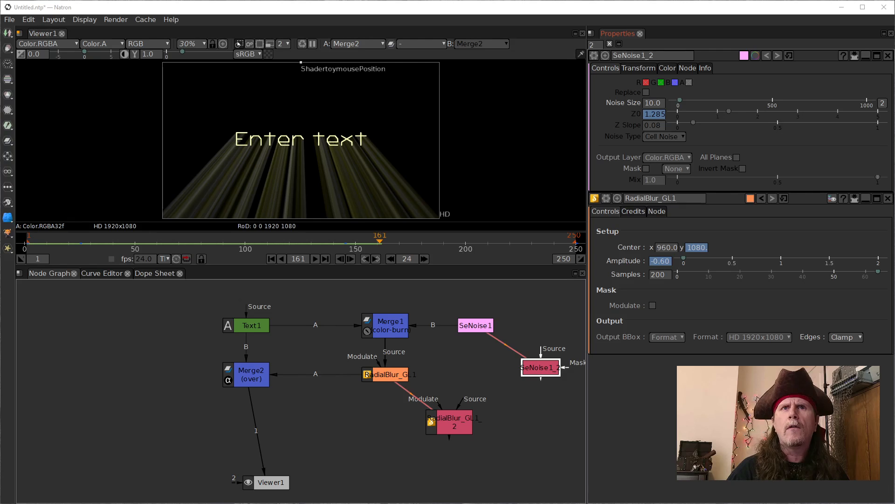
pyautogui.doubleClick(647, 105)
pyautogui.write('4')
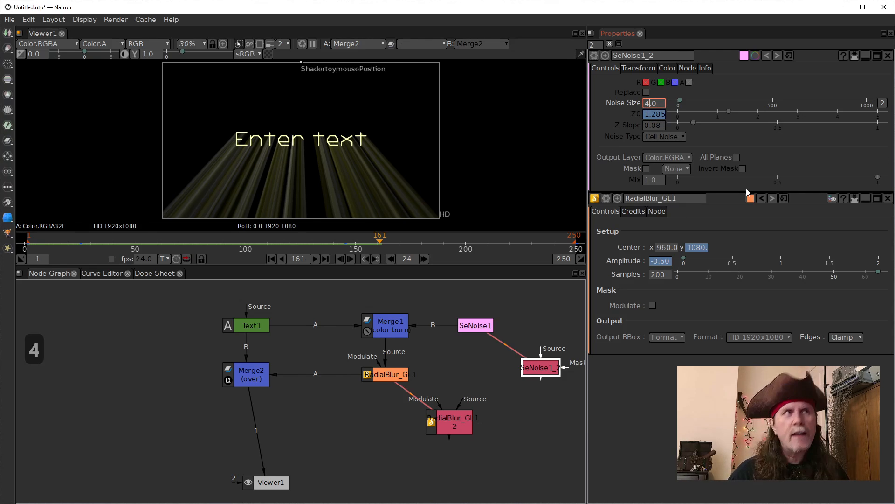
pyautogui.press('Return')
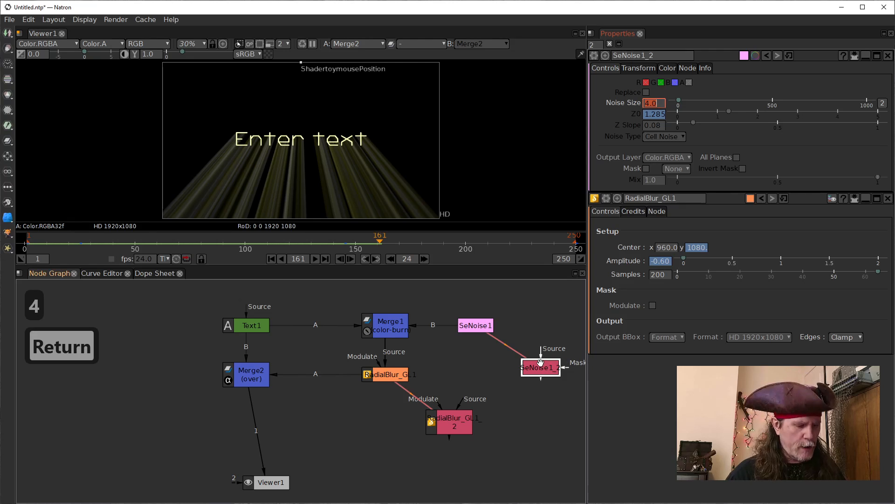
# View SeNoise1 and its clone in turn to compare their noise patterns.
pyautogui.click(480, 328)
pyautogui.press('1')
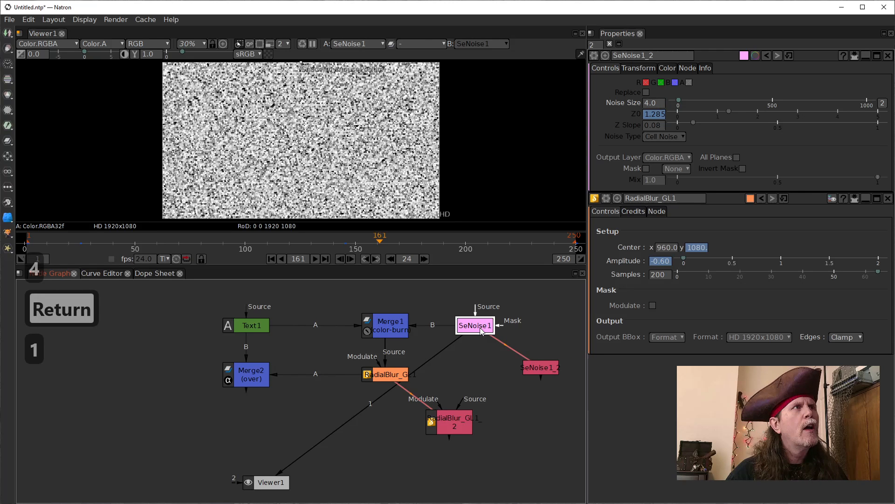
pyautogui.click(544, 368)
pyautogui.press('1')
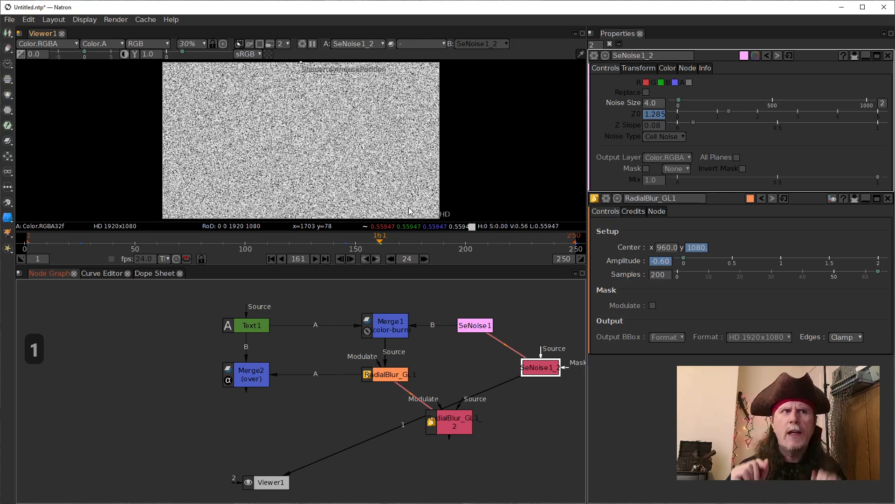
# Try a larger Noise Size on the cloned noise and return it to 4.
pyautogui.click(649, 104)
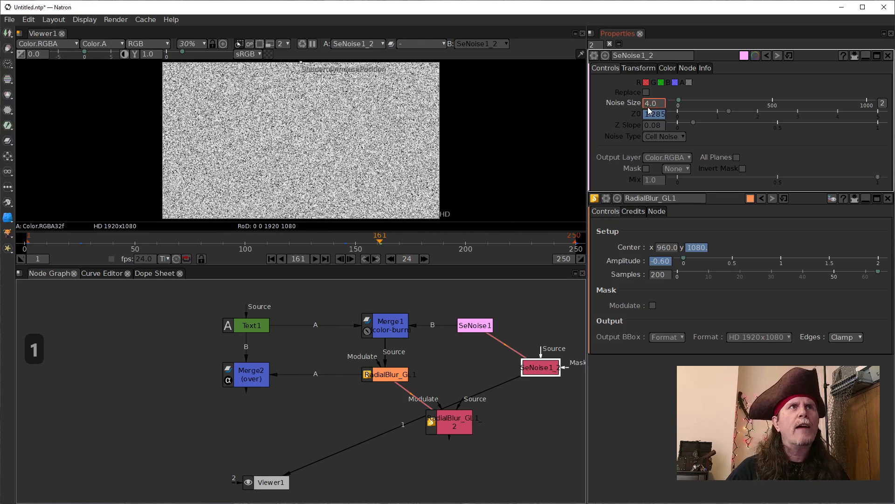
pyautogui.press('Up')
pyautogui.press('Up')
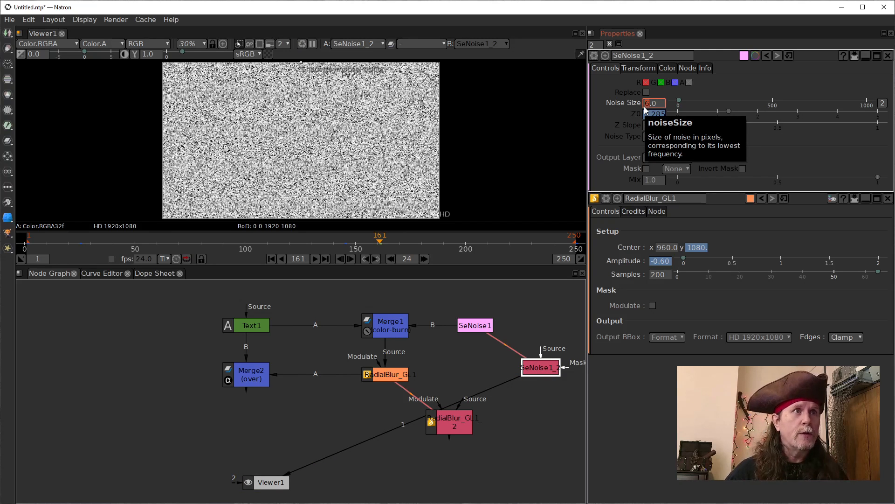
pyautogui.press('Down')
pyautogui.press('Down')
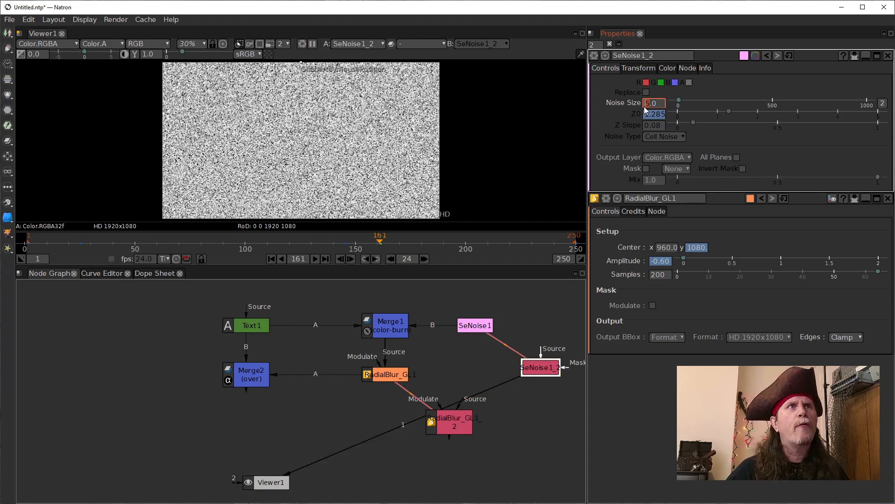
# Connect the cloned radial blur's Source input to the color-burn merge and view its output.
pyautogui.click(465, 424)
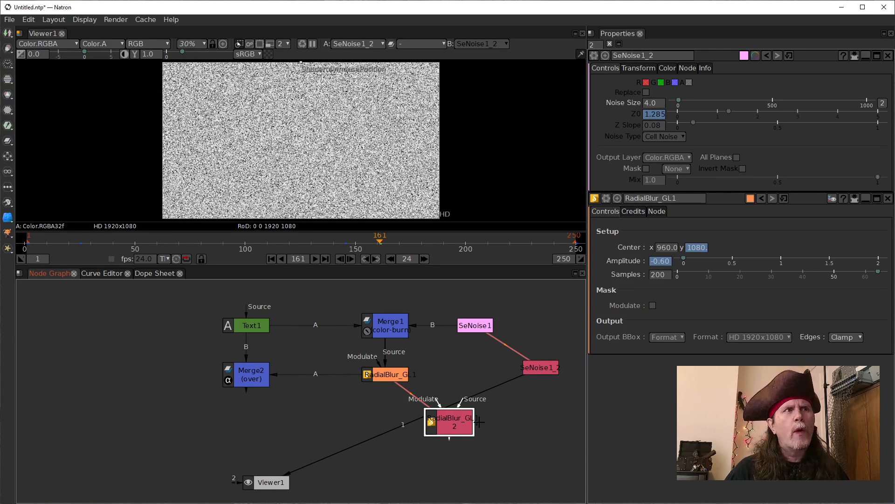
pyautogui.moveTo(470, 420); pyautogui.dragTo(387, 323)
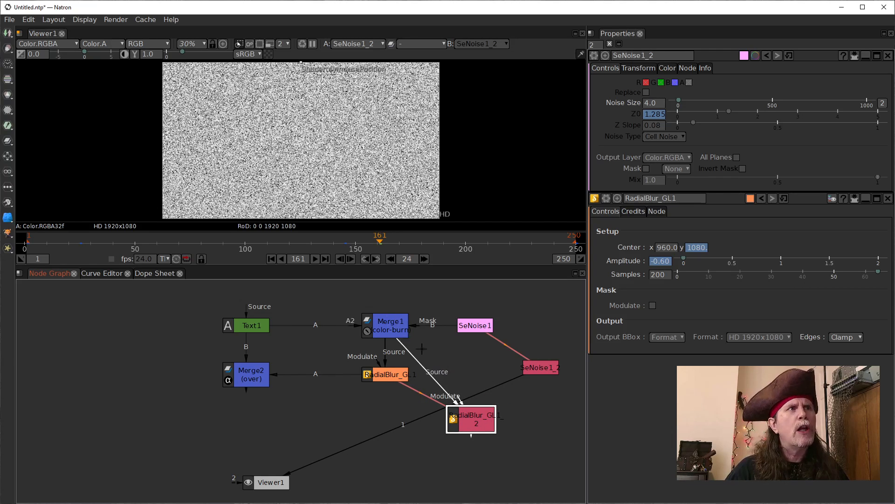
pyautogui.moveTo(478, 427); pyautogui.dragTo(479, 426)
pyautogui.press('1')
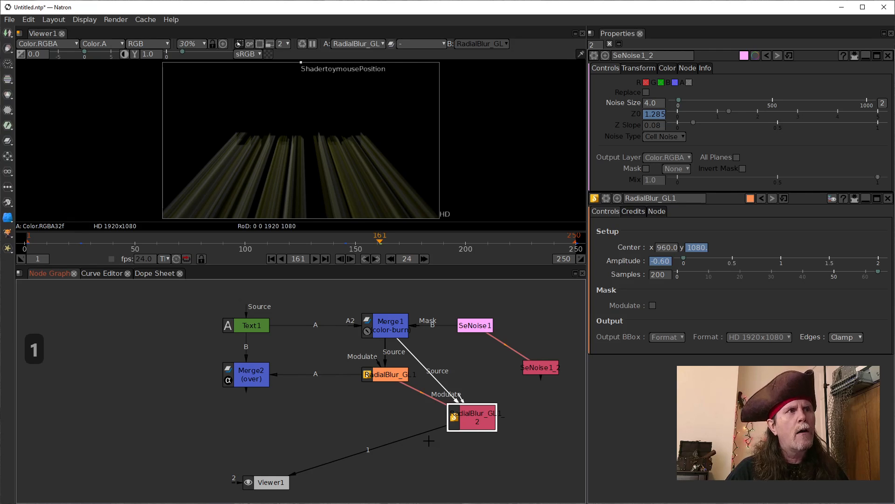
# Connect the cloned blur's Modulate input to the cloned noise, move that noise beside SeNoise1 and view it.
pyautogui.moveTo(480, 419); pyautogui.dragTo(544, 367)
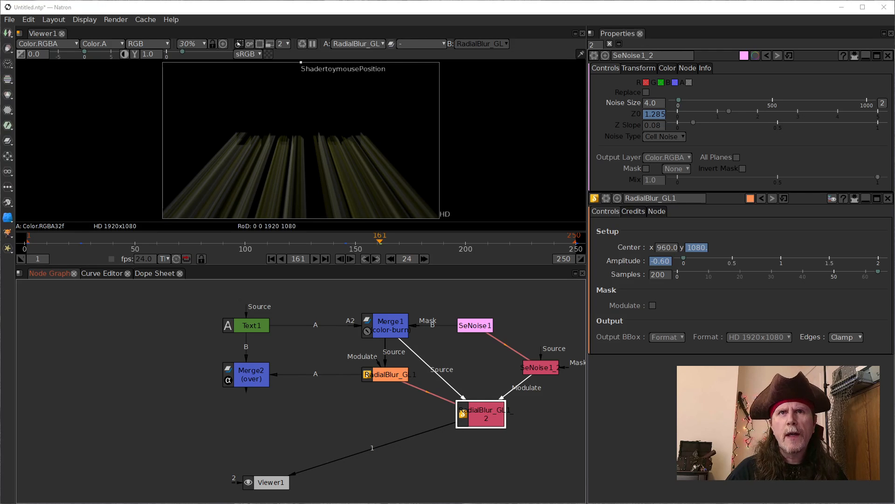
pyautogui.click(476, 326)
pyautogui.click(484, 405)
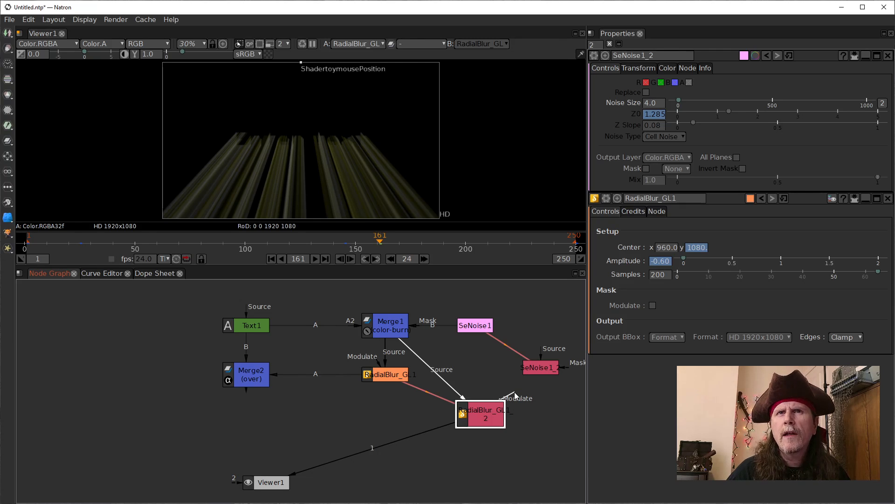
pyautogui.moveTo(513, 392); pyautogui.dragTo(544, 328)
pyautogui.press('1')
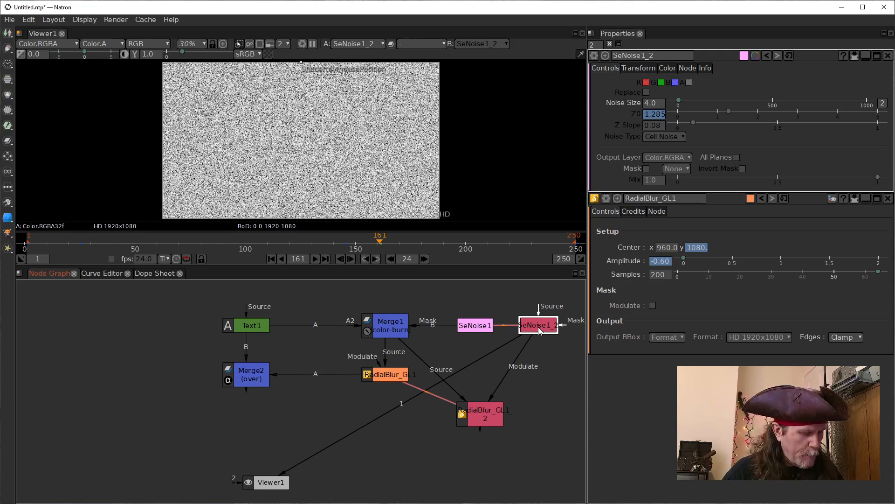
# Insert a Clamp node between the cloned noise and the cloned blur's Modulate input.
pyautogui.press('Tab')
pyautogui.write('clamp')
pyautogui.press('Down')
pyautogui.press('Return')
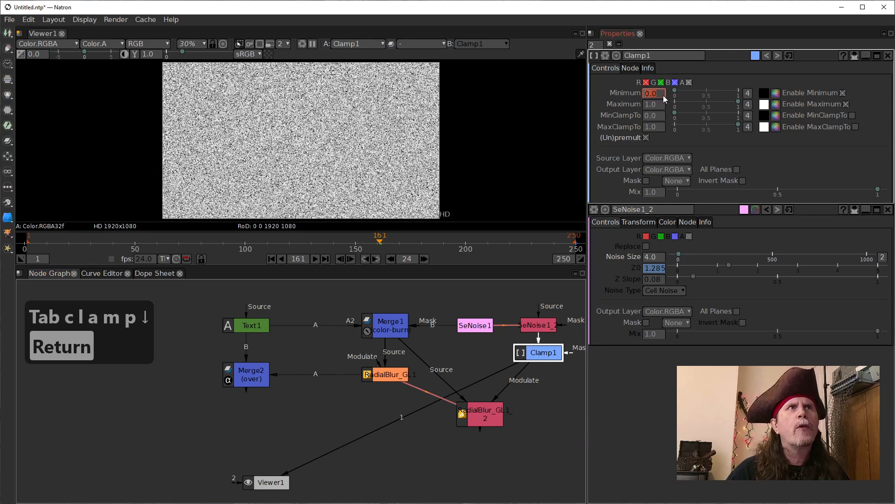
pyautogui.click(856, 127)
pyautogui.click(852, 115)
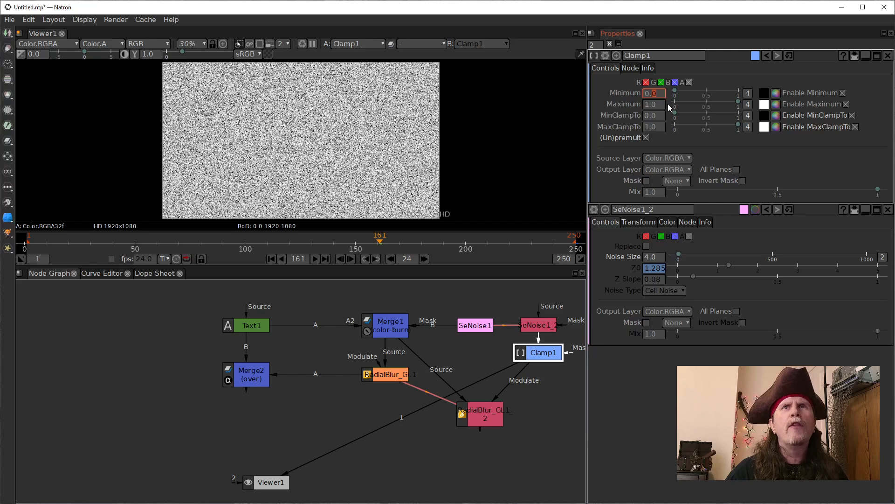
pyautogui.click(856, 126)
# Raise the clamp's Minimum to 0.9 and enable both MinClampTo and MaxClampTo.
pyautogui.click(655, 94)
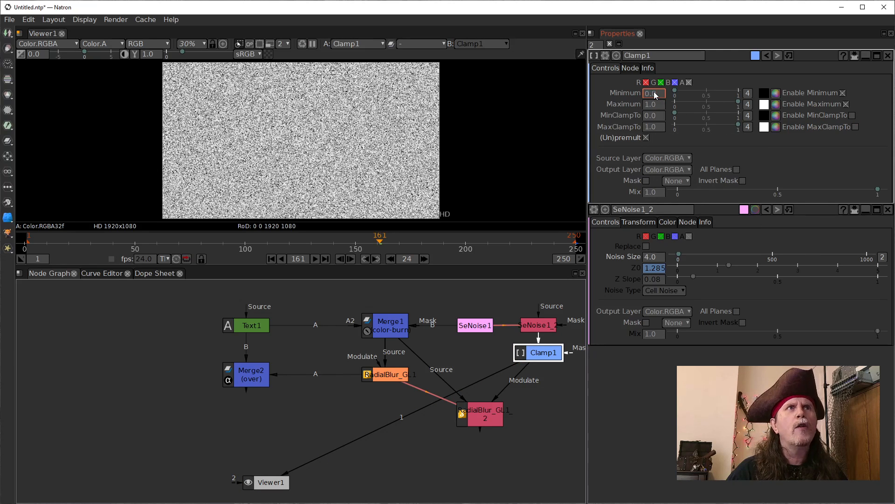
pyautogui.scroll(2, 653, 94)
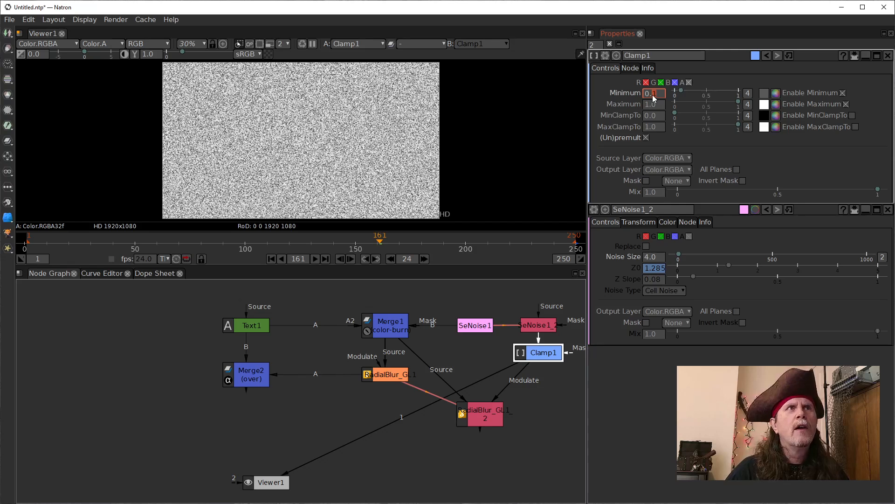
pyautogui.scroll(4, 656, 97)
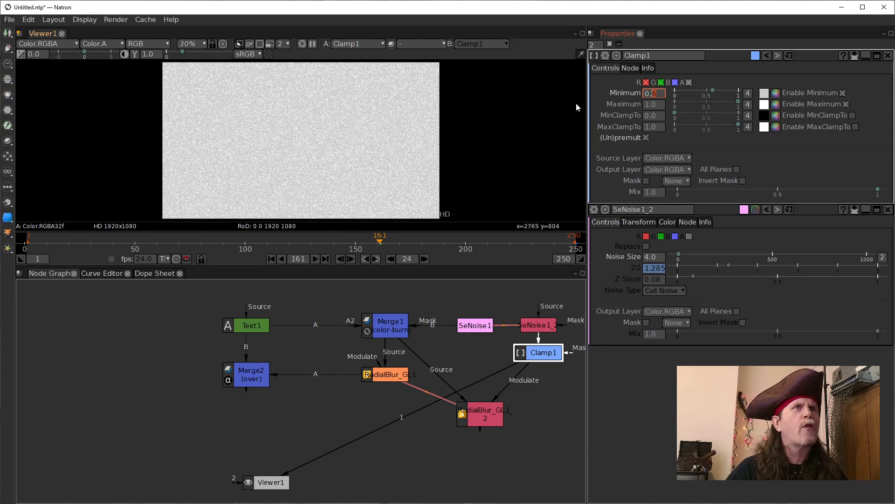
pyautogui.scroll(2, 653, 93)
pyautogui.scroll(1, 653, 93)
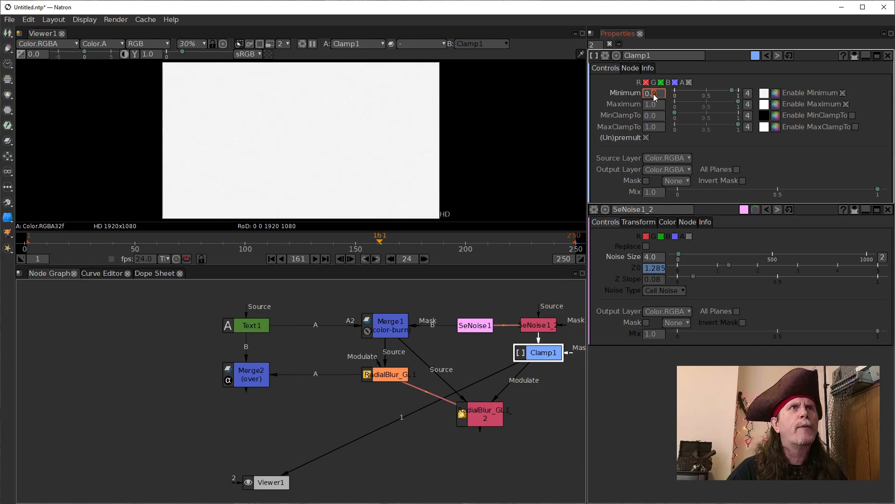
pyautogui.click(851, 116)
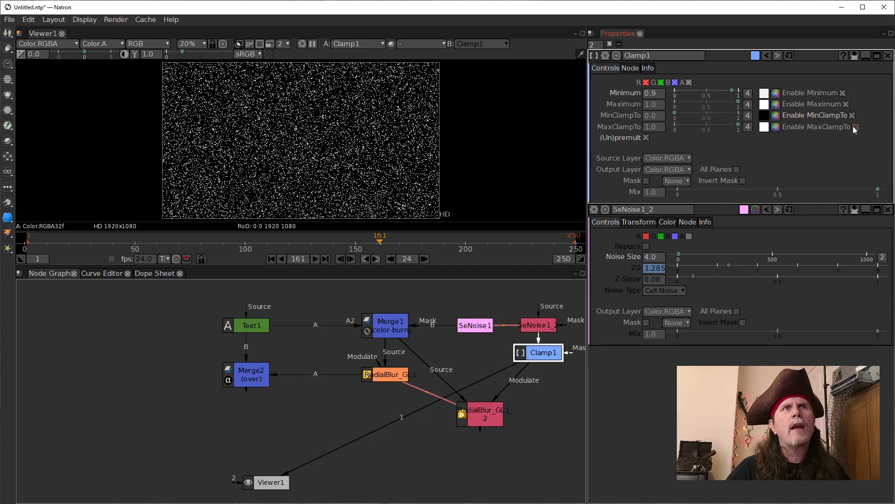
pyautogui.click(854, 127)
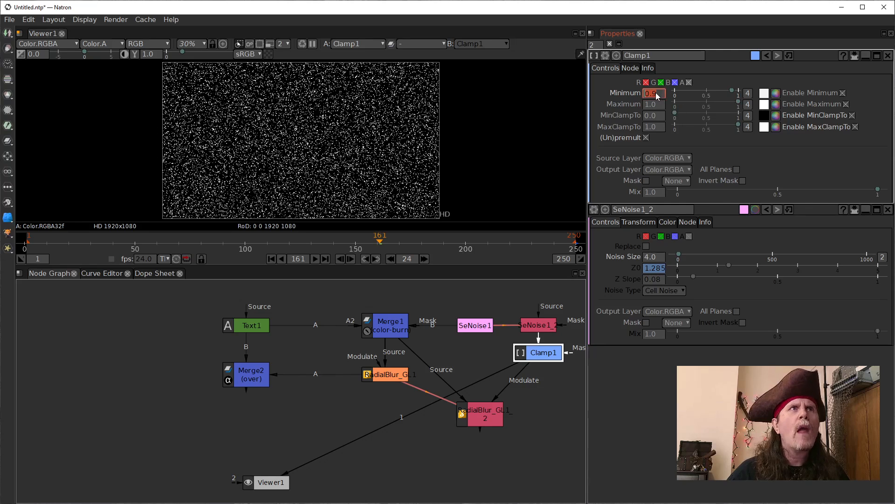
# Set the clamp's Minimum to 0.99.
pyautogui.press('Return')
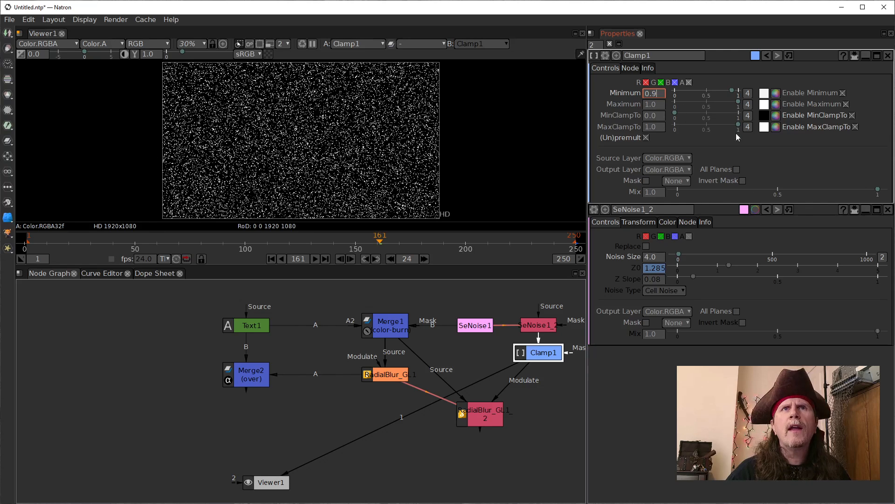
pyautogui.write('9')
pyautogui.press('Return')
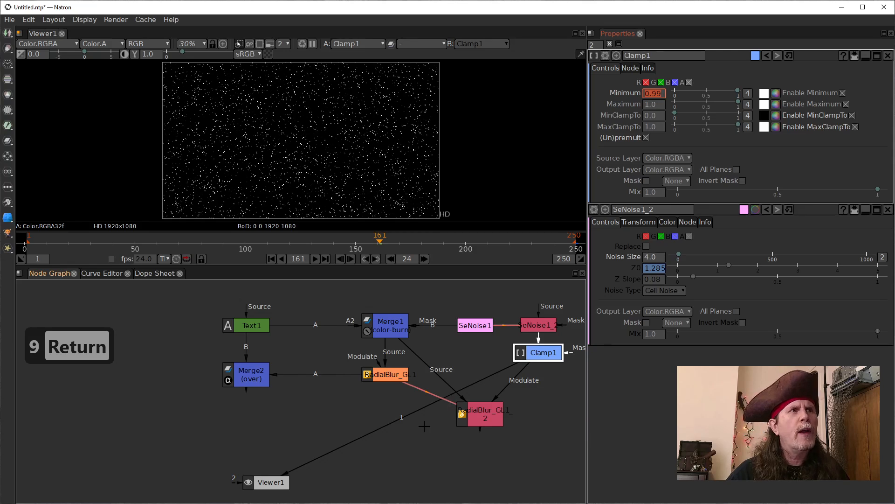
# View the cloned radial blur's output with the clamped noise driving its Modulate input.
pyautogui.moveTo(408, 415)
pyautogui.mouseDown()
pyautogui.moveTo(460, 429)
pyautogui.moveTo(471, 422)
pyautogui.mouseUp()
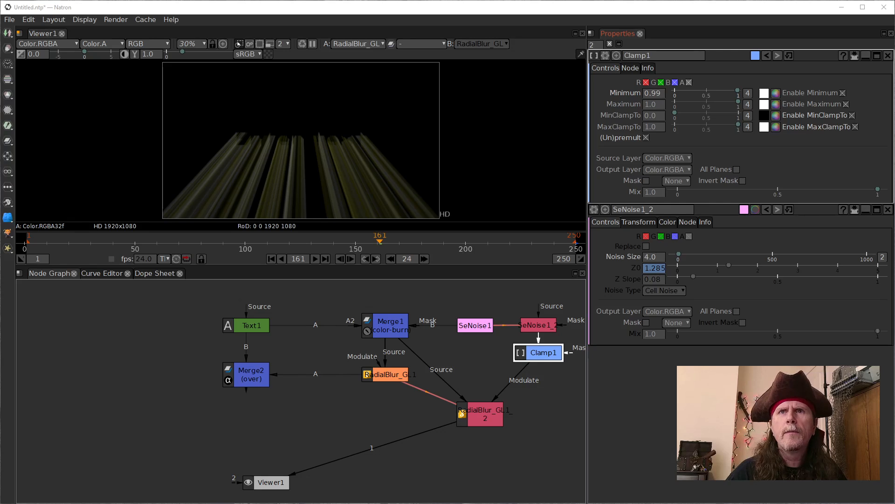
pyautogui.press('1')
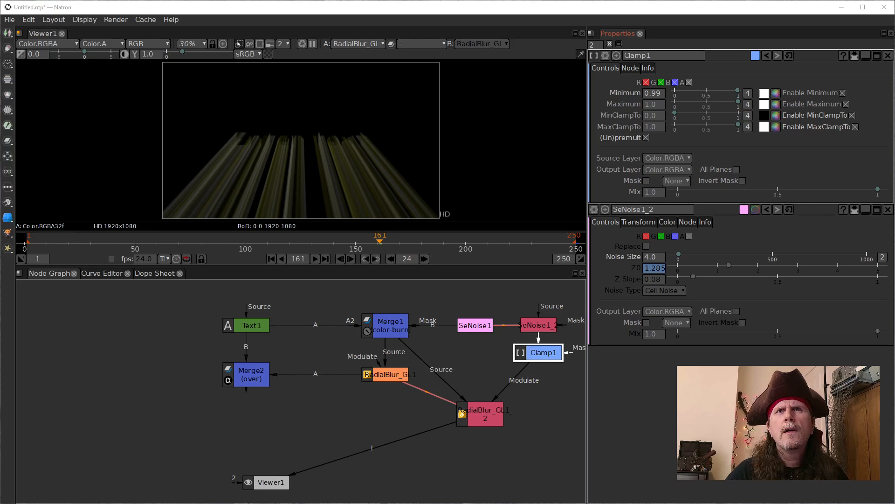
pyautogui.click(537, 325)
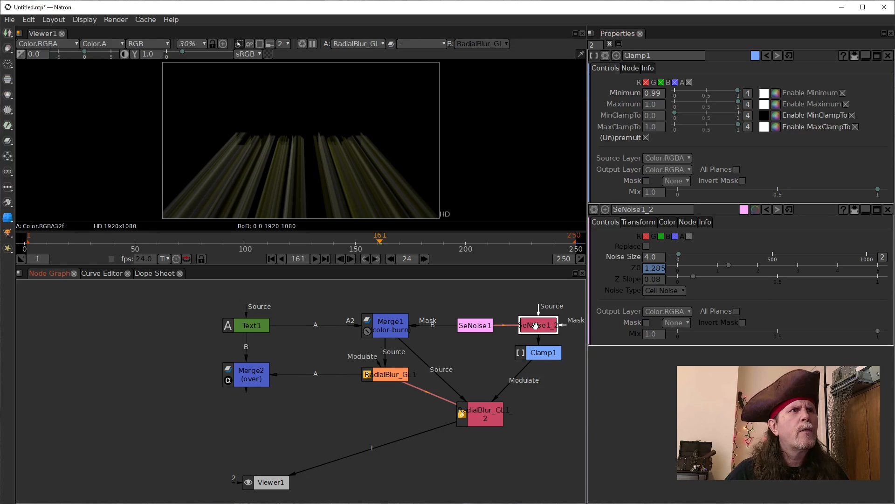
pyautogui.click(488, 410)
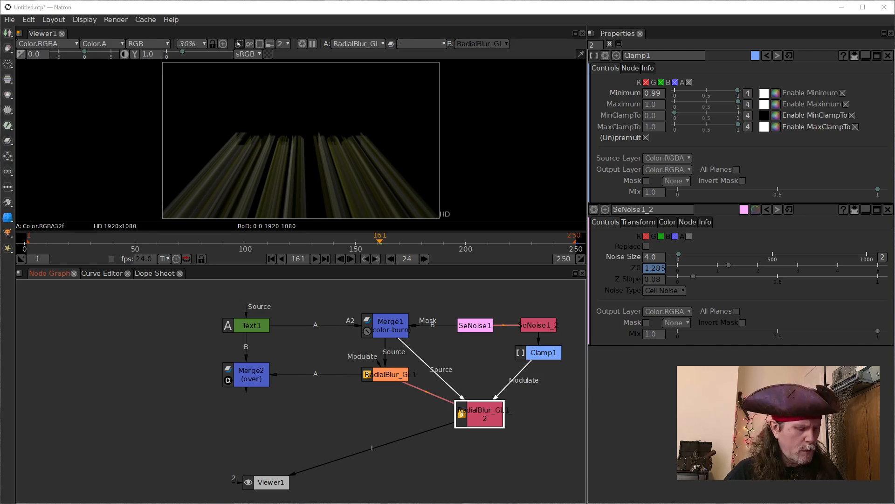
pyautogui.press('1')
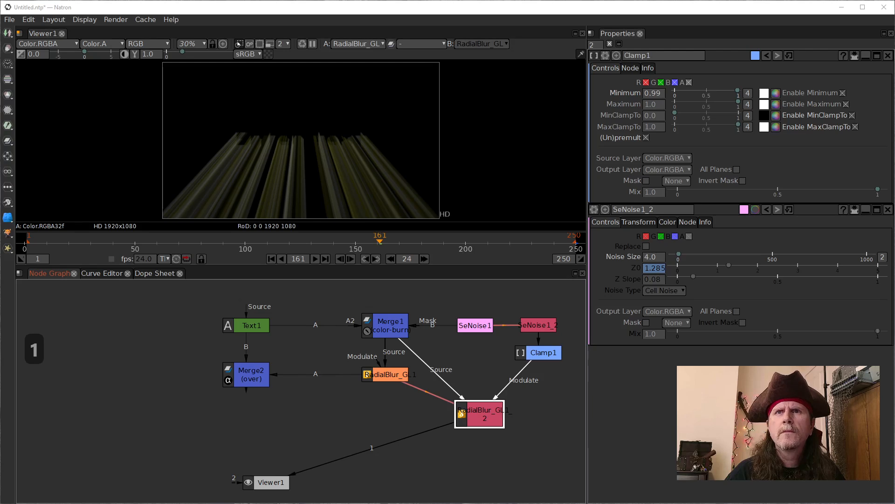
pyautogui.press('1')
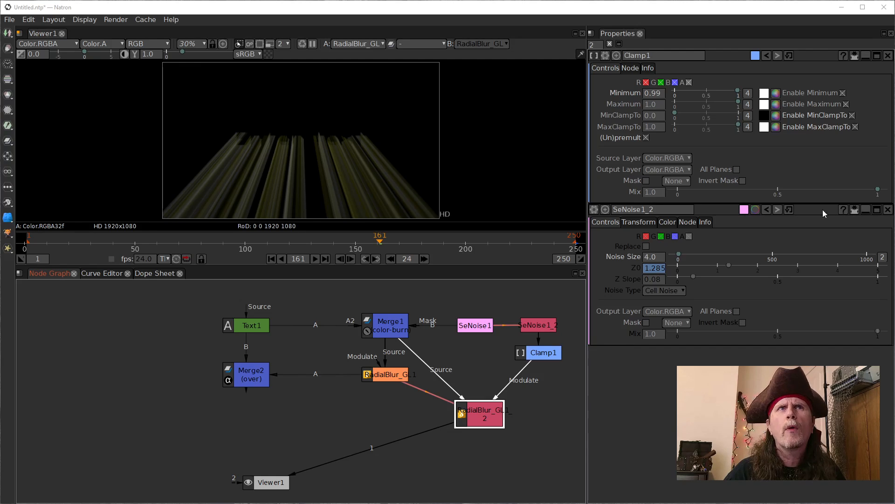
# Turn off (Un)premult on Clamp1 and check the output of the clamp and the cloned blur.
pyautogui.click(541, 324)
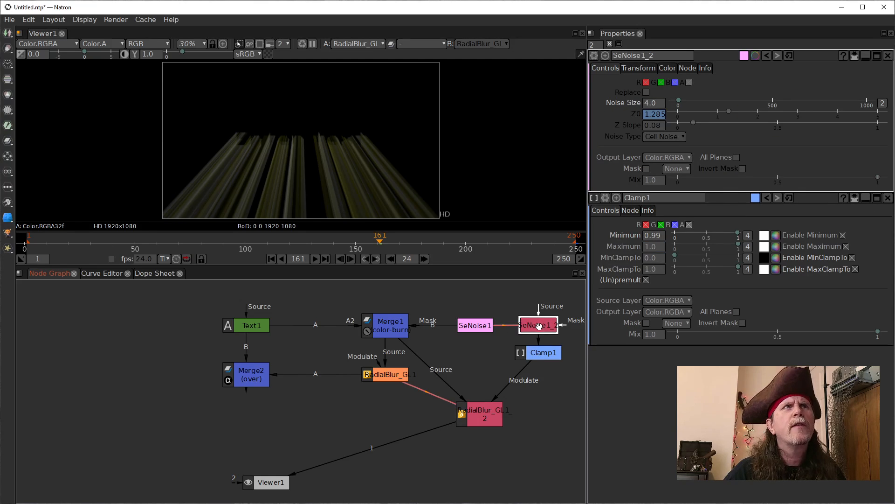
pyautogui.click(553, 354)
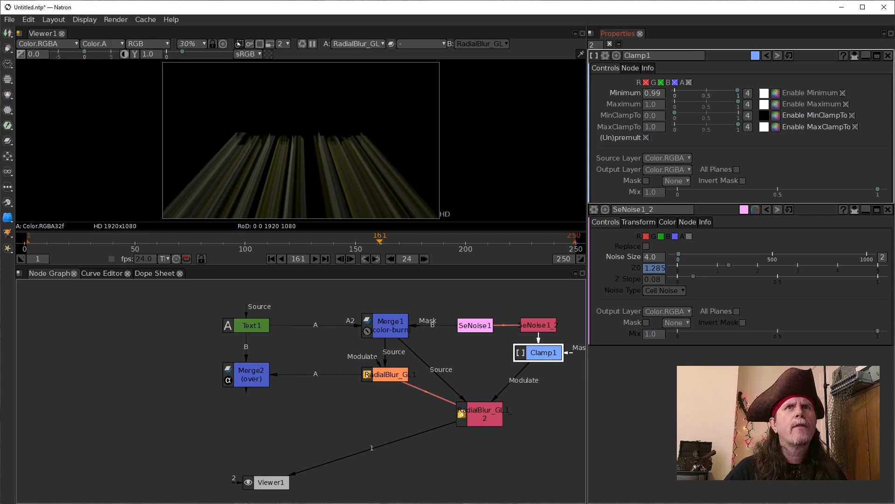
pyautogui.click(647, 138)
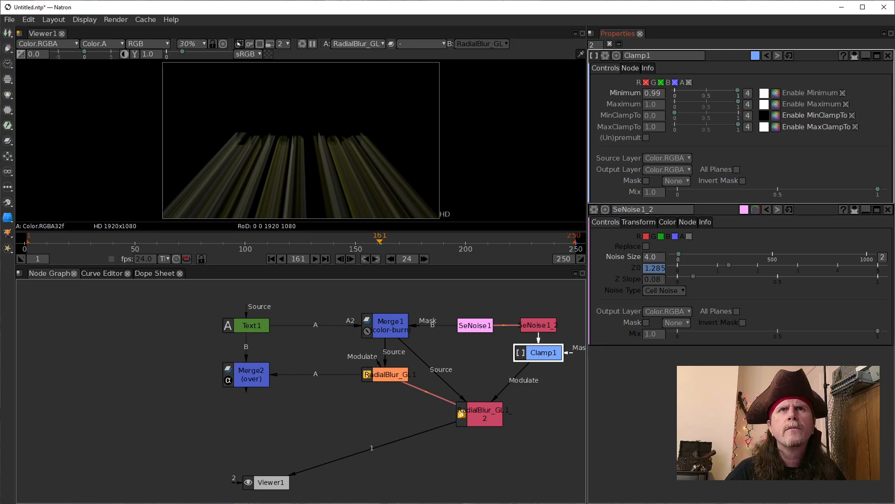
pyautogui.click(542, 360)
pyautogui.press('1')
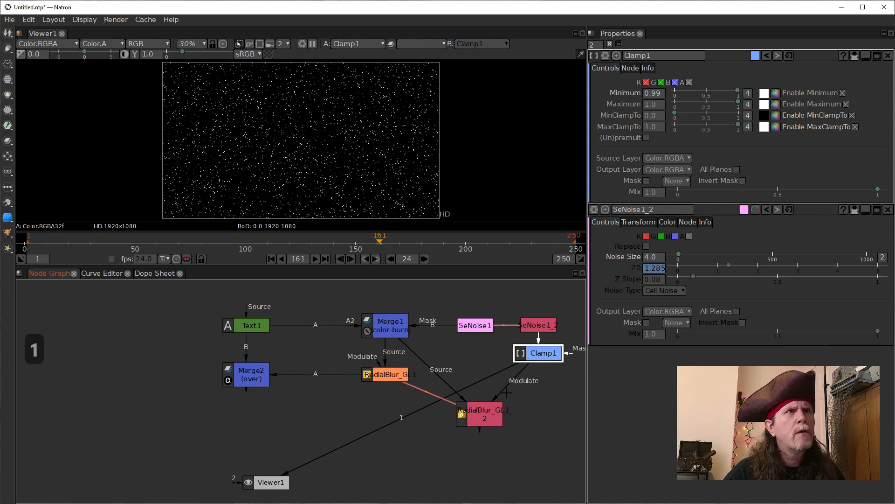
pyautogui.click(497, 408)
pyautogui.press('1')
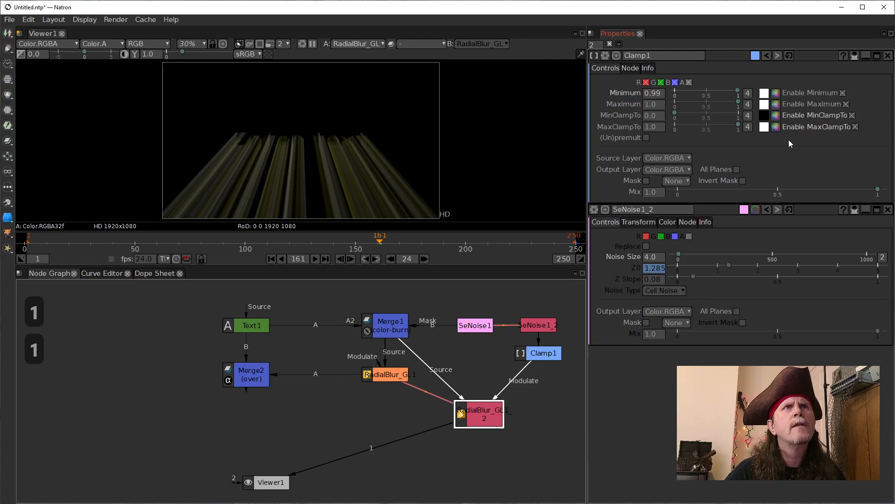
# Compare the settings of SeNoise1 and its clone, and view Clamp1 and the cloned blur again.
pyautogui.click(538, 323)
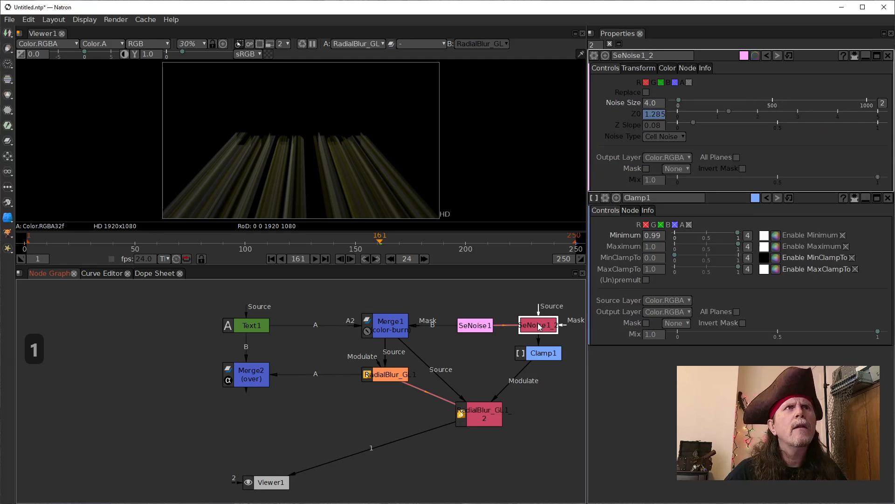
pyautogui.click(484, 326)
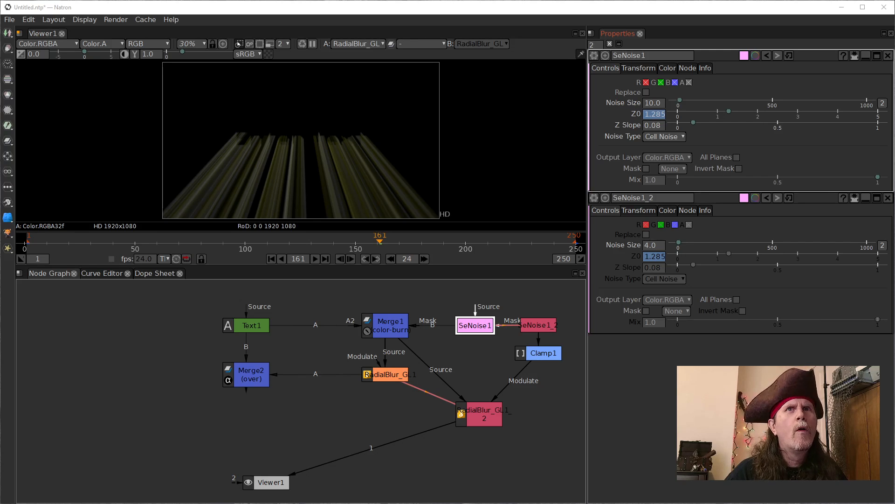
pyautogui.click(538, 327)
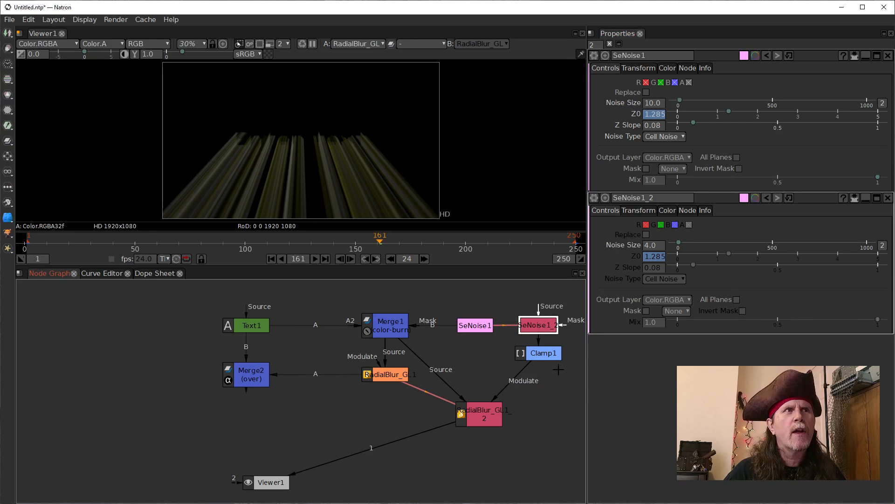
pyautogui.click(542, 354)
pyautogui.press('1')
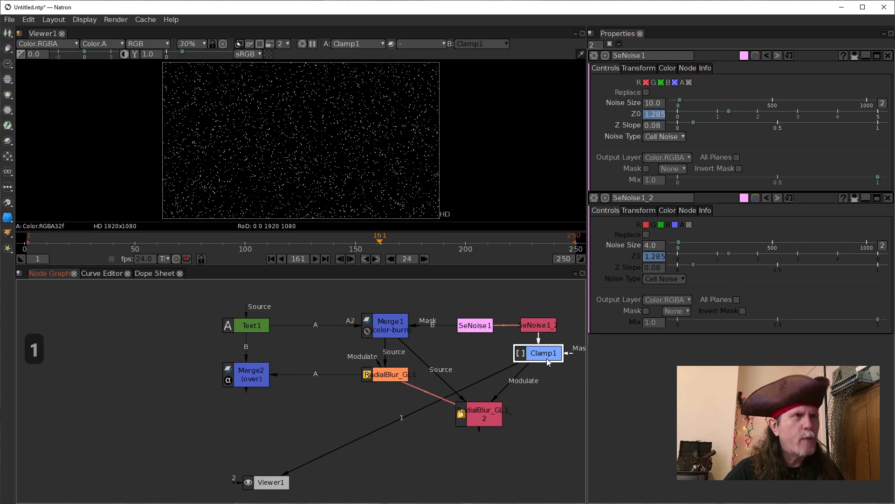
pyautogui.click(491, 405)
pyautogui.press('1')
pyautogui.moveTo(492, 404); pyautogui.dragTo(498, 404)
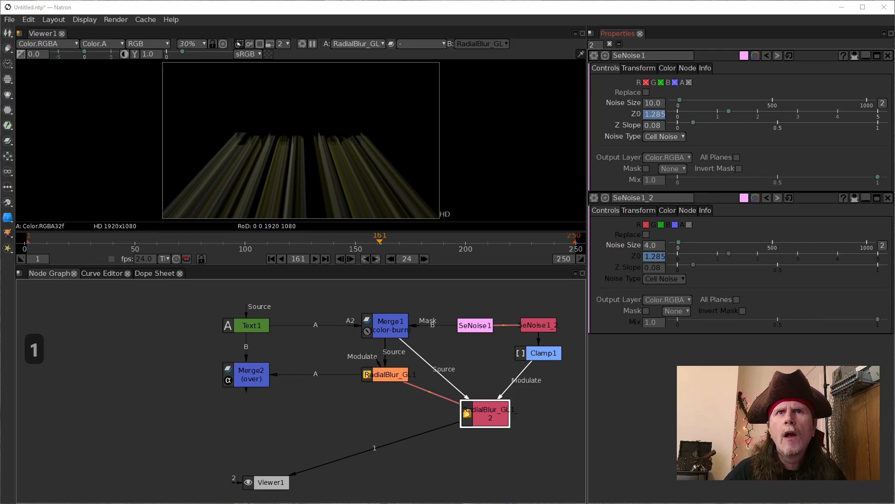
# Add an unconnected Constant node in the empty space beside the cloned noise SeNoise1_2.
pyautogui.moveTo(550, 404); pyautogui.dragTo(448, 400)
pyautogui.click(445, 323)
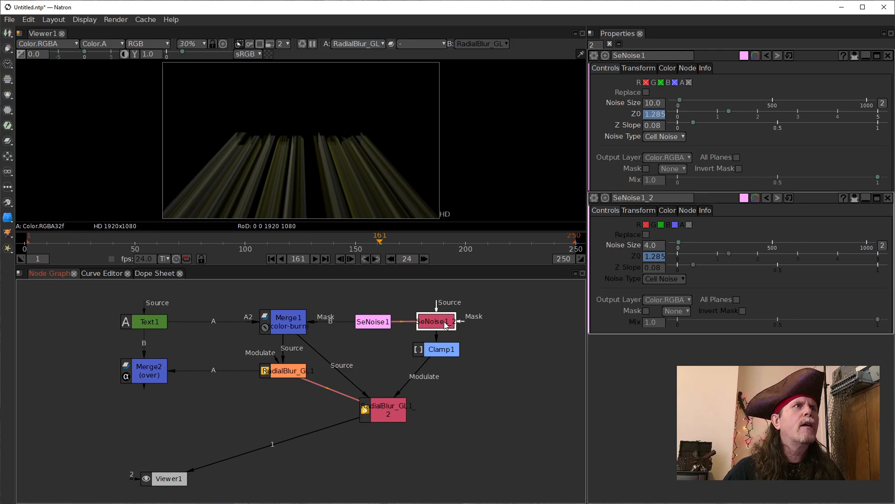
pyautogui.click(507, 330)
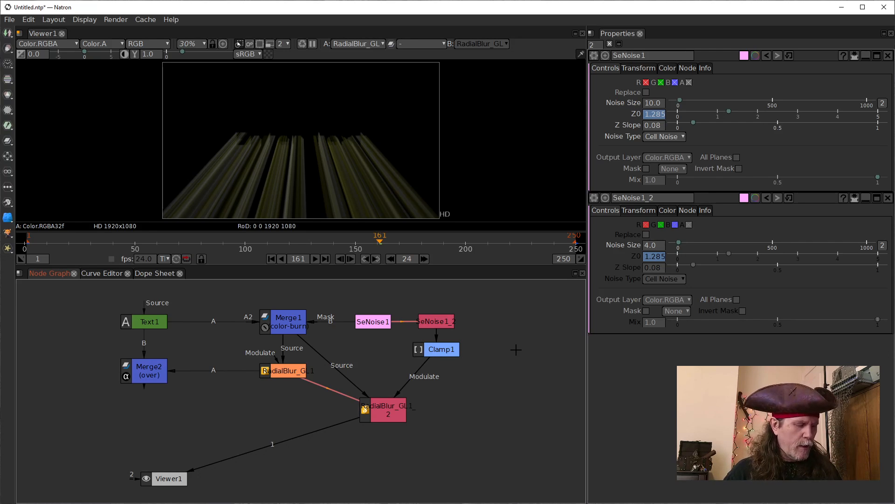
pyautogui.press('Tab')
pyautogui.write('Clamp')
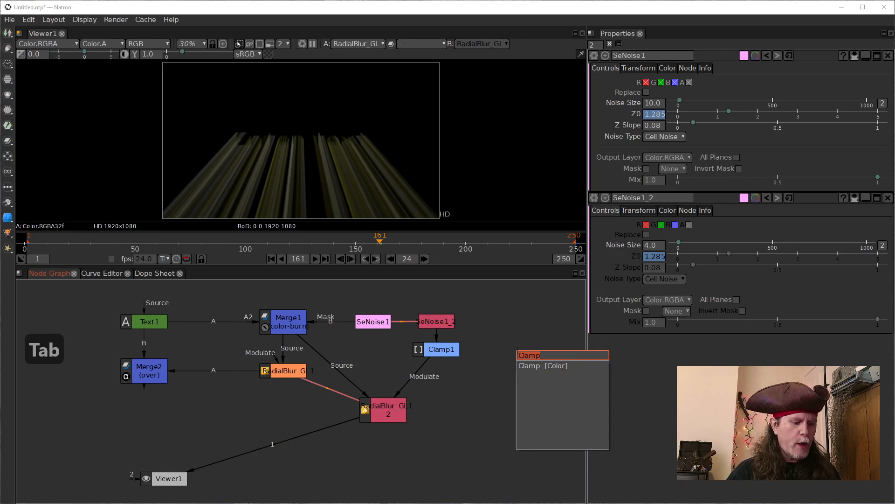
pyautogui.write('con')
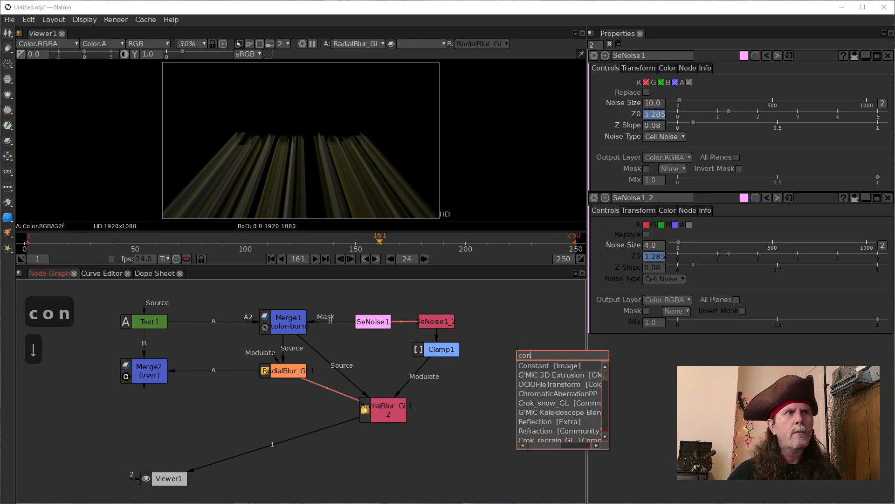
pyautogui.press('Return')
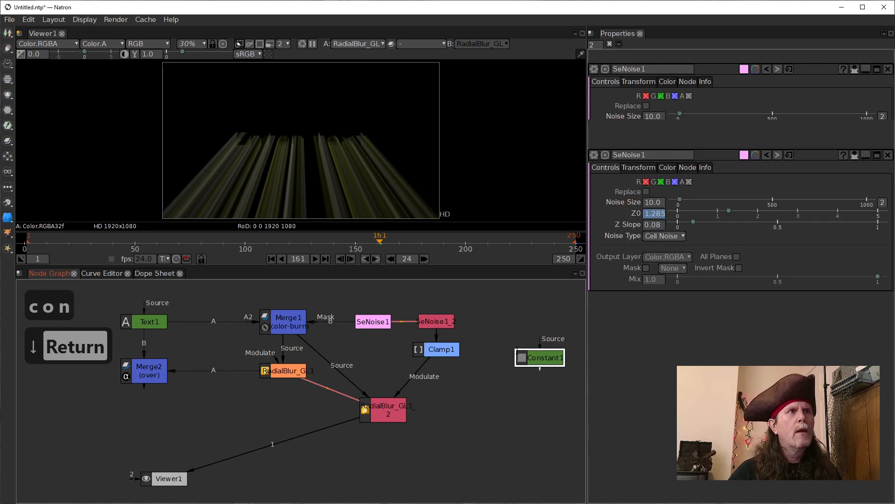
# Connect SeNoise1_2's Source input to the Constant node and align the Constant level with the noise.
pyautogui.click(435, 325)
pyautogui.moveTo(541, 360); pyautogui.dragTo(526, 342)
pyautogui.click(440, 321)
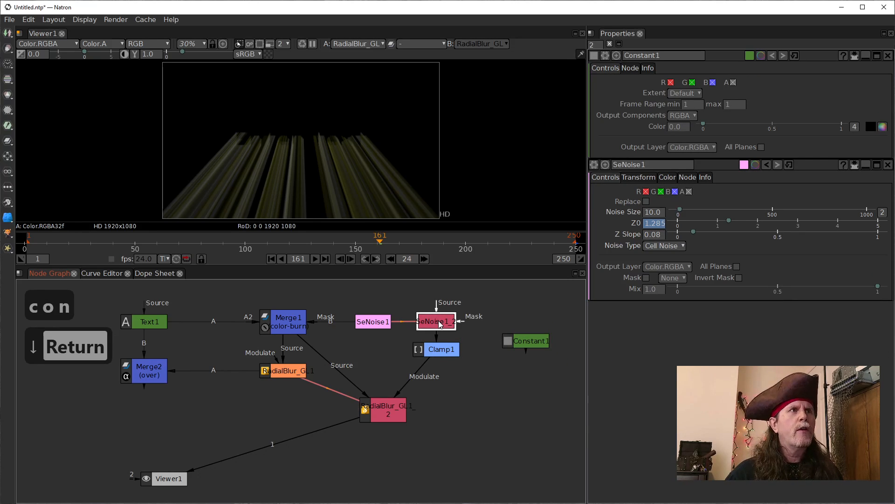
pyautogui.moveTo(436, 306); pyautogui.dragTo(525, 325)
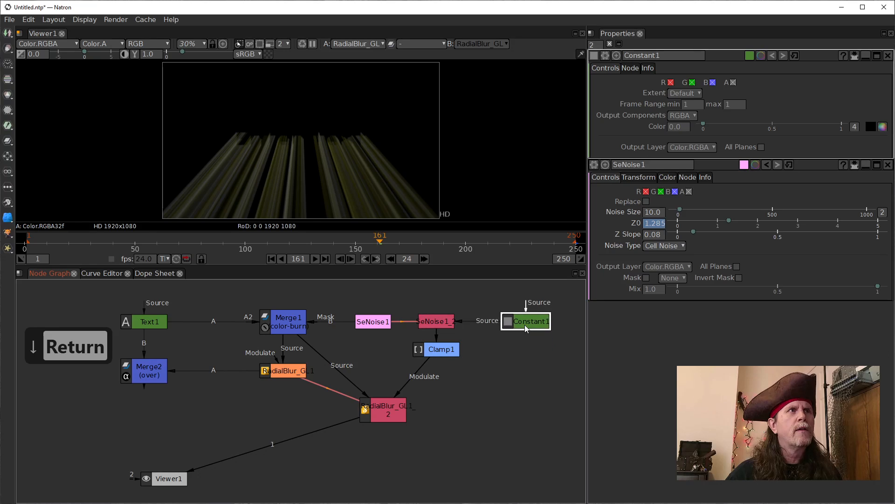
# View the output of SeNoise1_2, Clamp1 and the cloned radial blur in turn.
pyautogui.click(440, 322)
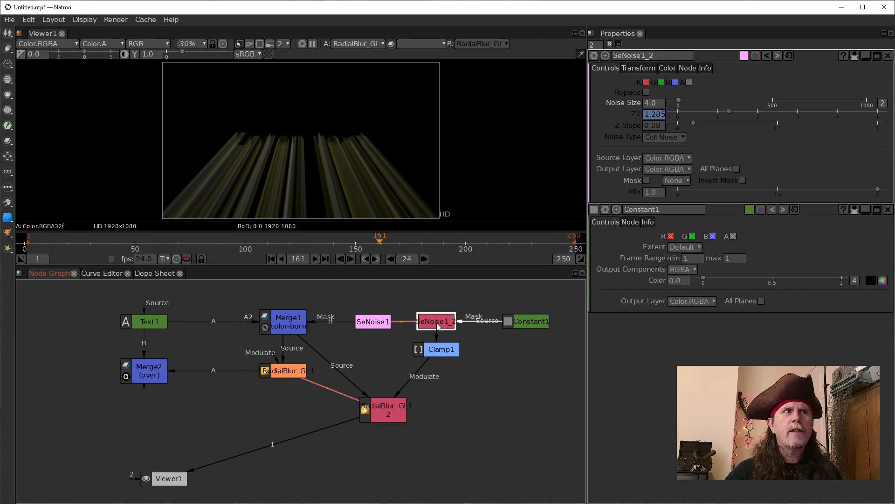
pyautogui.press('1')
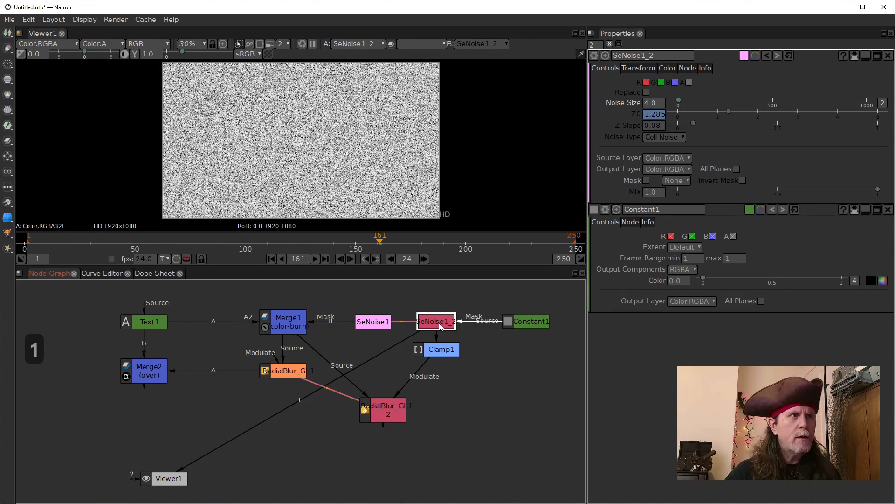
pyautogui.click(441, 349)
pyautogui.press('1')
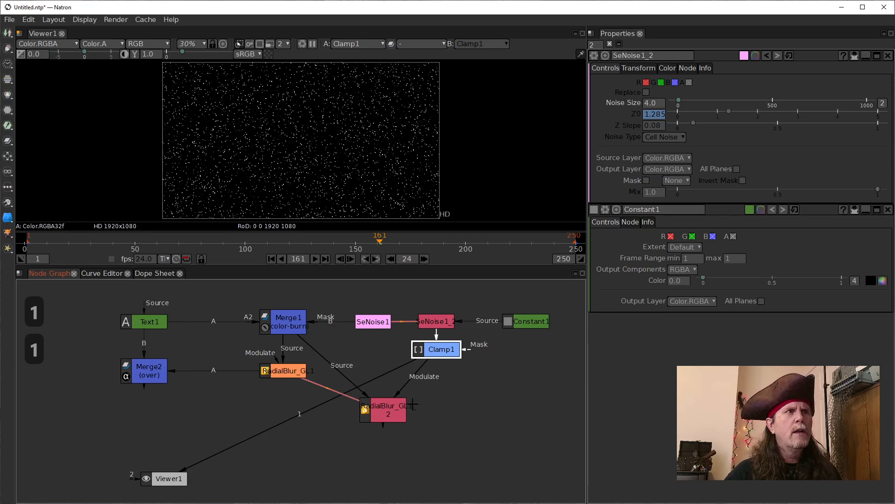
pyautogui.click(398, 419)
pyautogui.press('1')
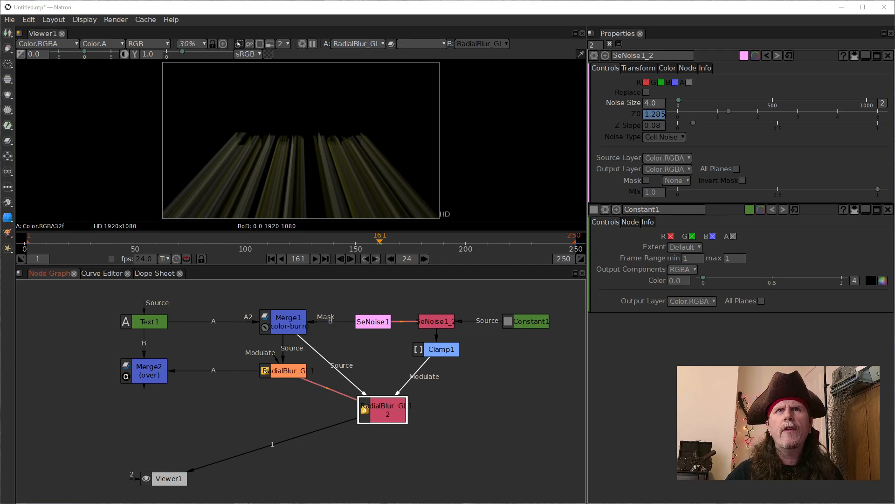
# Examine the settings of Constant1 and SeNoise1_2, and view Clamp1's output.
pyautogui.doubleClick(527, 321)
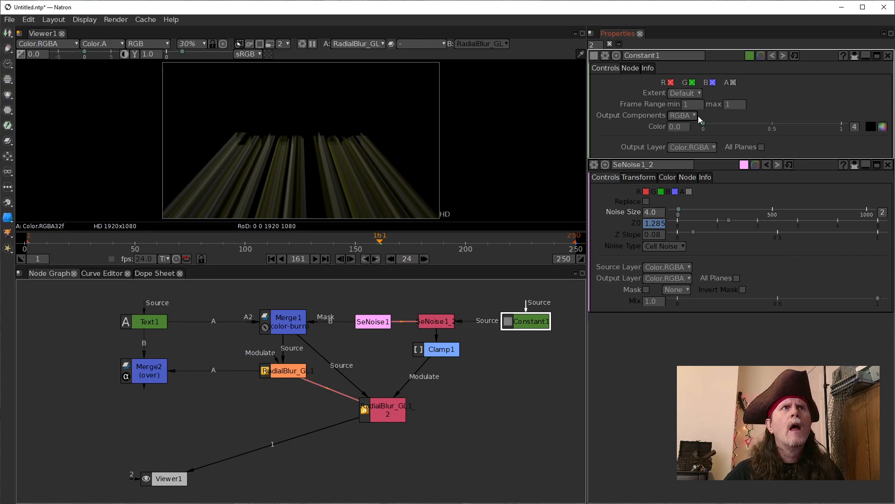
pyautogui.doubleClick(429, 321)
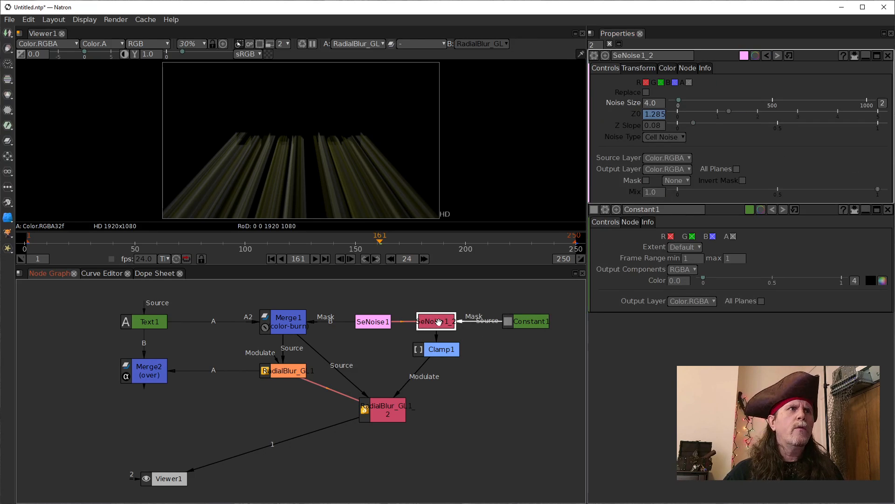
pyautogui.doubleClick(517, 322)
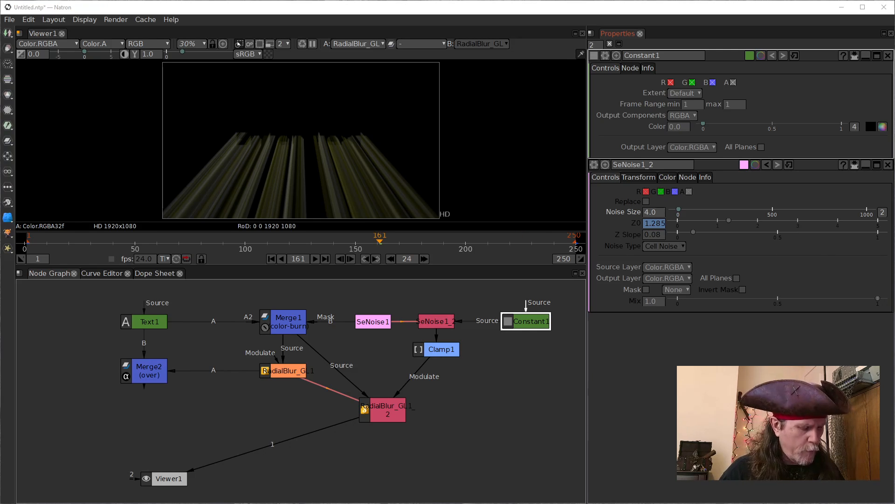
pyautogui.press('1')
pyautogui.press('1')
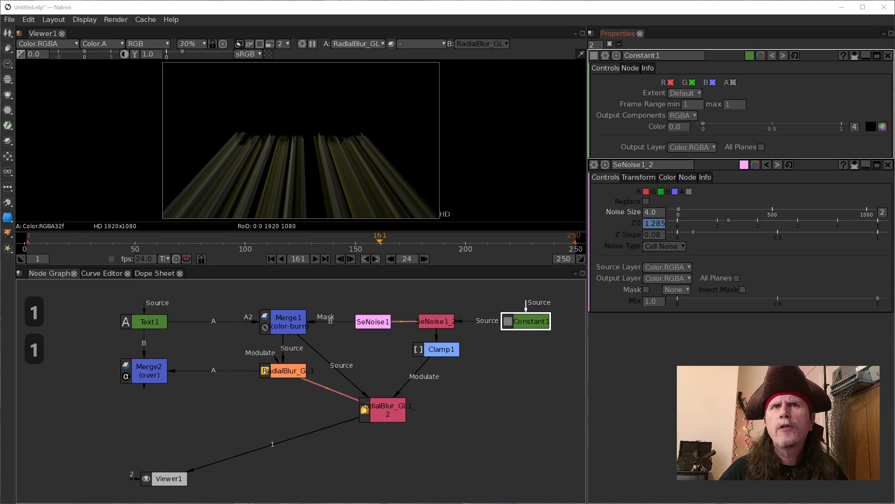
pyautogui.press('1')
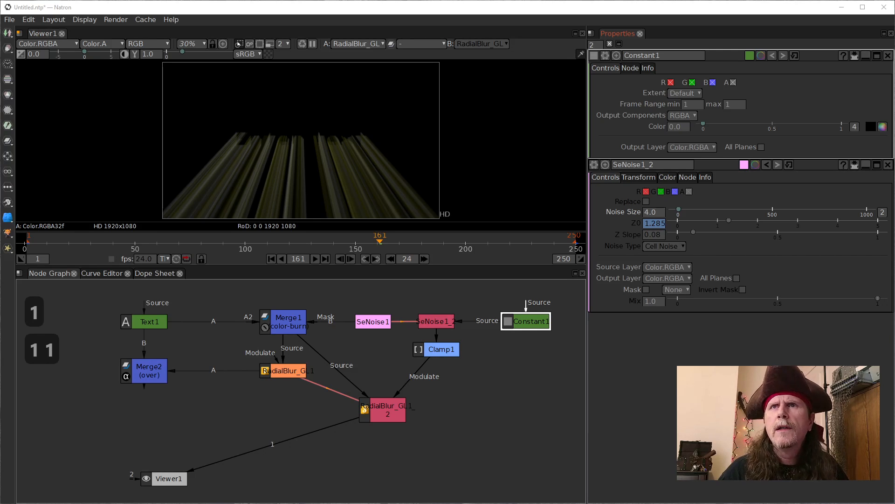
pyautogui.click(448, 350)
pyautogui.press('1')
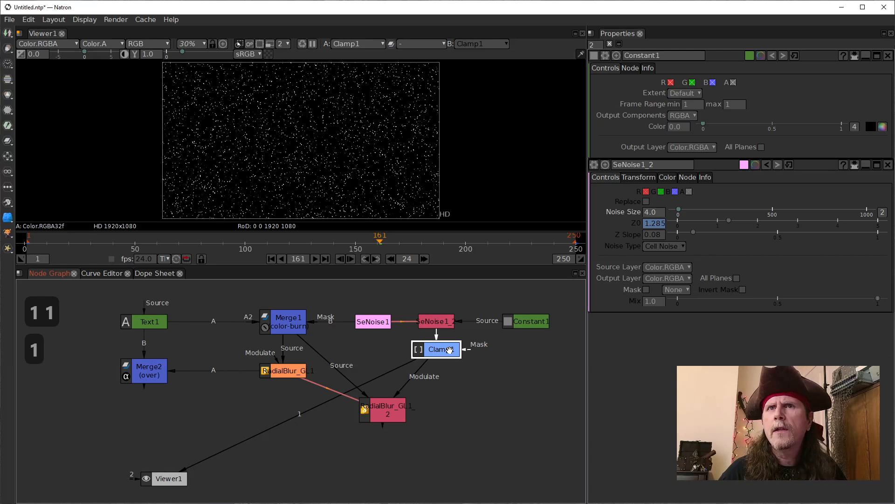
# View Constant1's output, switch its extent to Size and double the height to 2160.
pyautogui.click(531, 321)
pyautogui.press('1')
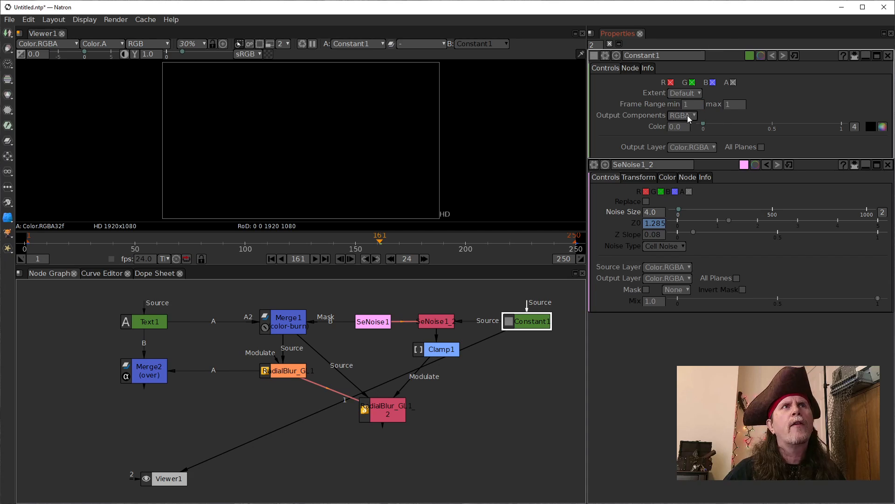
pyautogui.click(676, 93)
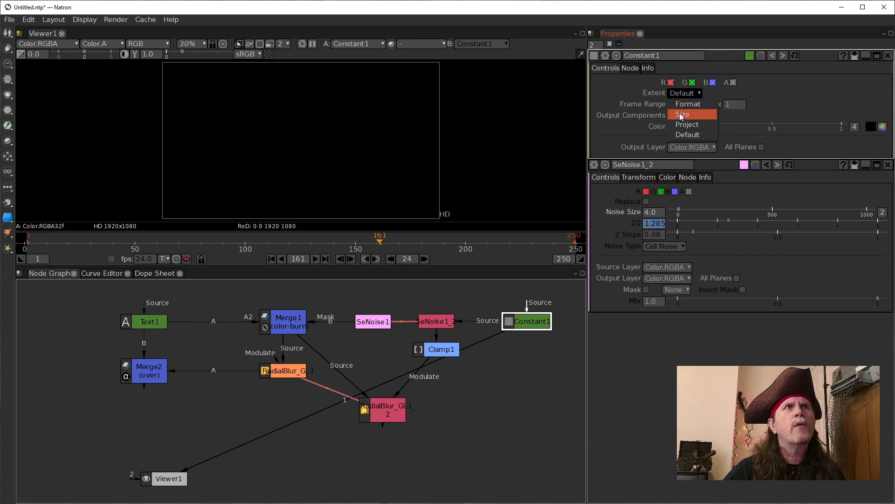
pyautogui.click(683, 115)
pyautogui.click(800, 106)
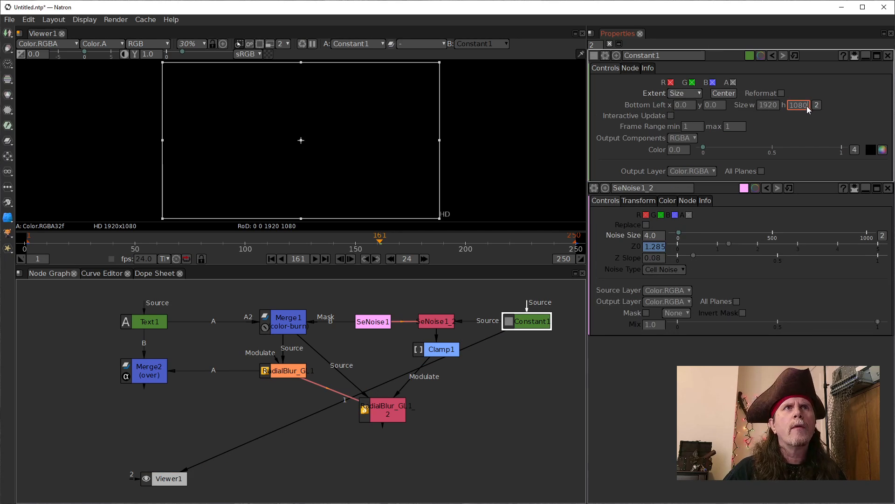
pyautogui.write('*2')
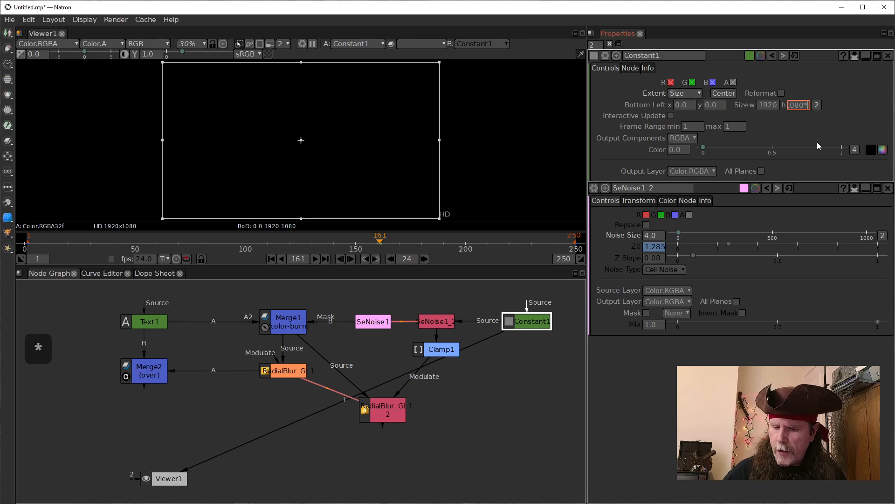
pyautogui.press('Return')
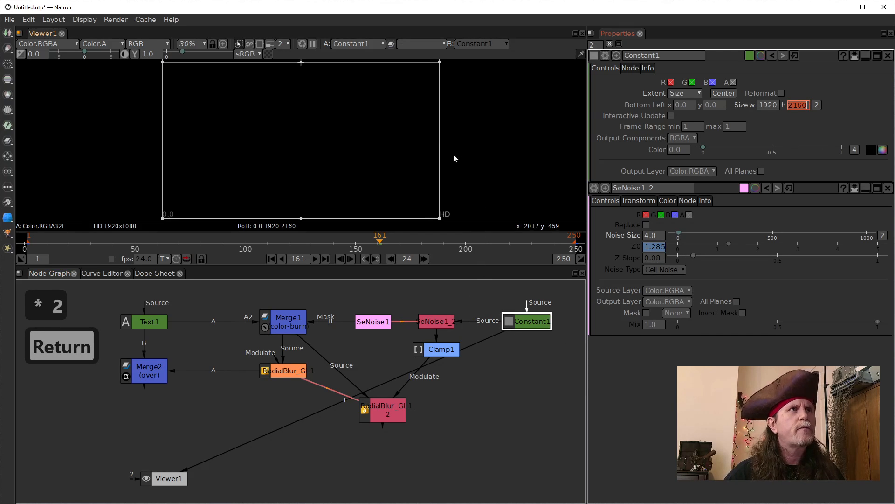
pyautogui.scroll(-3, 447, 167)
pyautogui.scroll(-3, 448, 164)
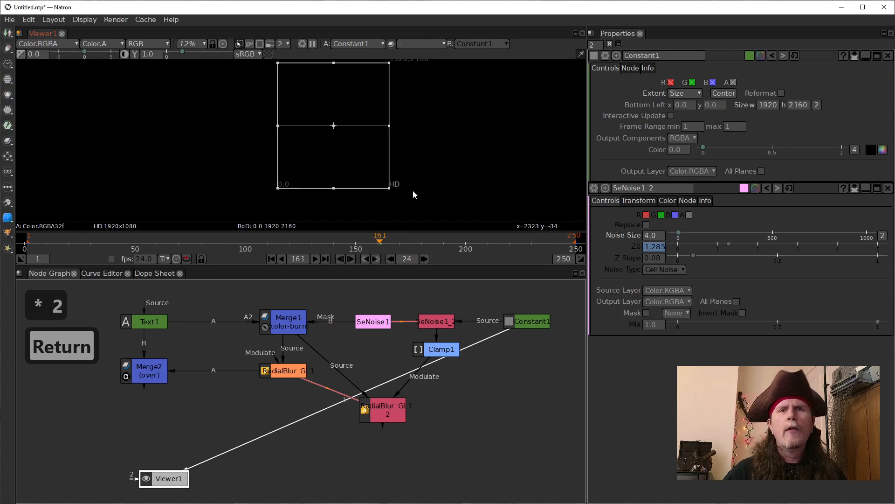
# View Clamp1's output and insert a Transform node between Clamp1 and the cloned radial blur.
pyautogui.click(438, 352)
pyautogui.press('1')
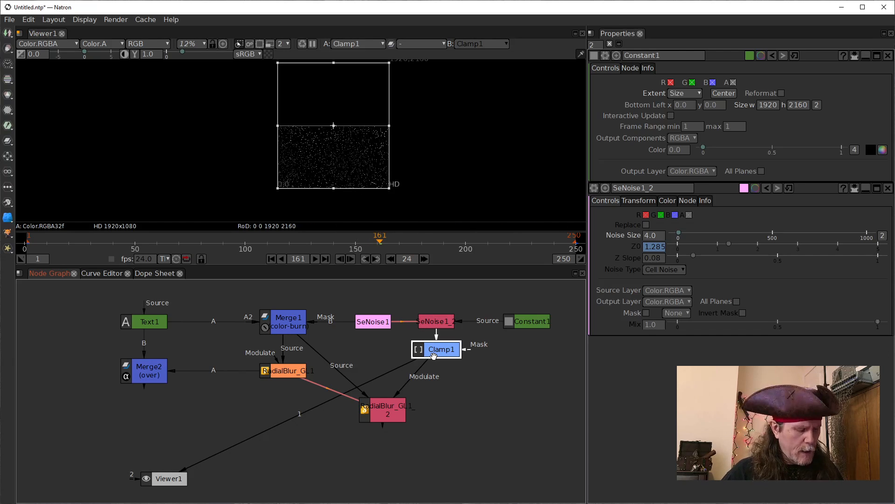
pyautogui.press('t')
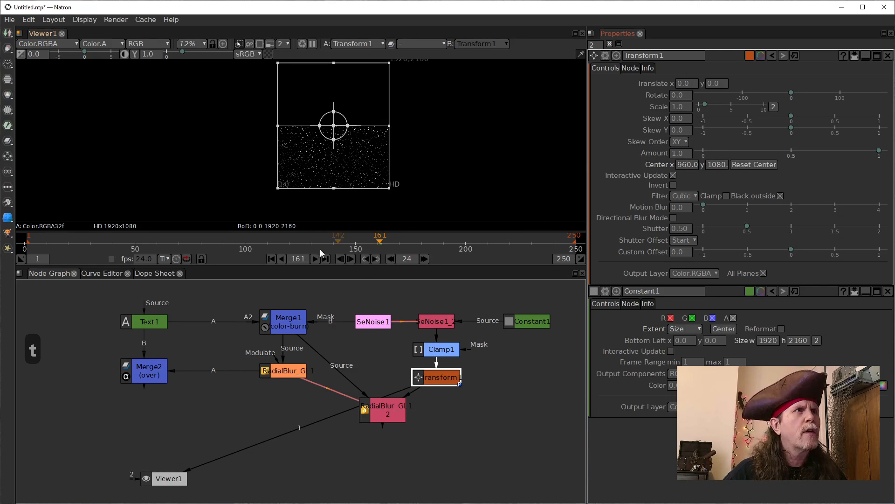
# Set Transform1's vertical translation to -1080 at frame 1 and add a keyframe for that dimension only.
pyautogui.click(271, 258)
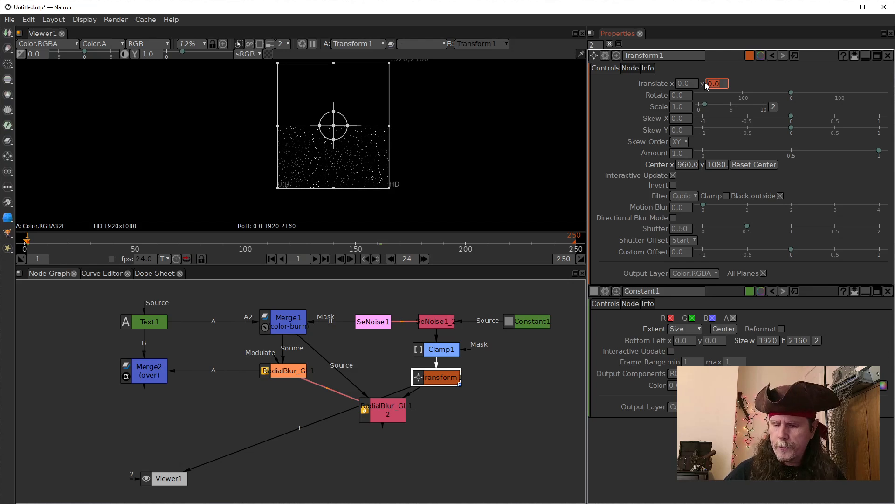
pyautogui.write('-')
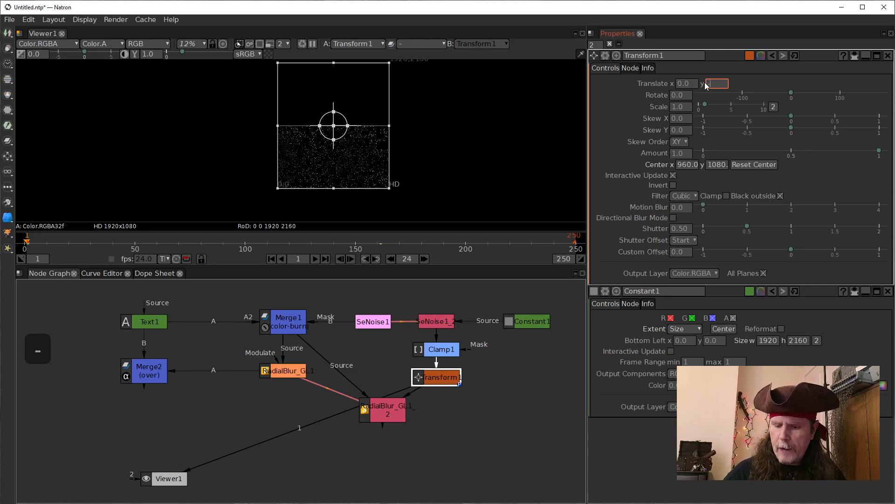
pyautogui.write('1080')
pyautogui.press('Return')
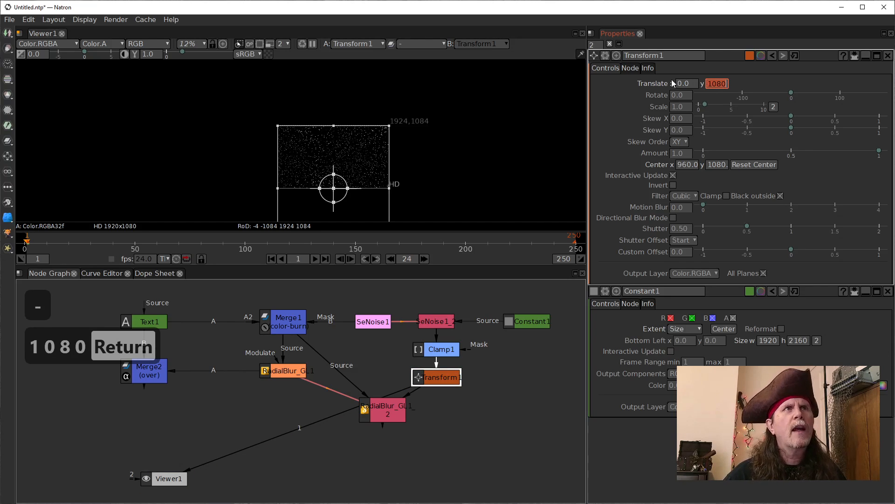
pyautogui.rightClick(716, 88)
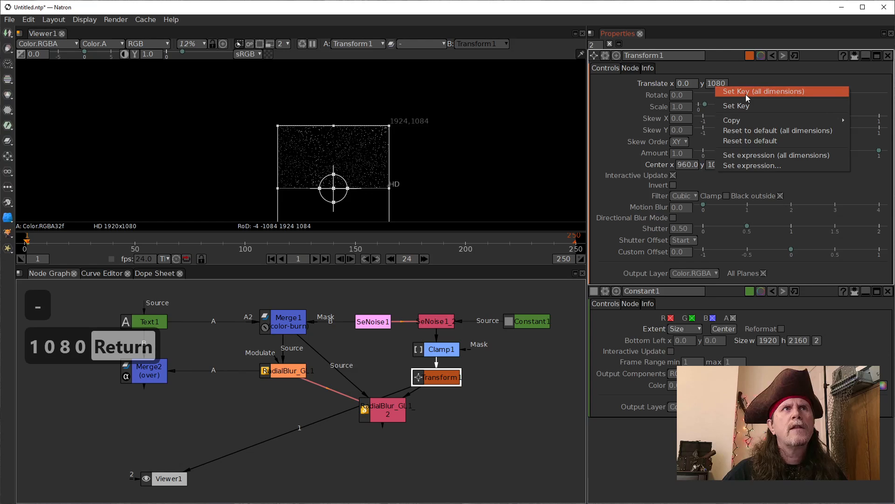
pyautogui.click(744, 106)
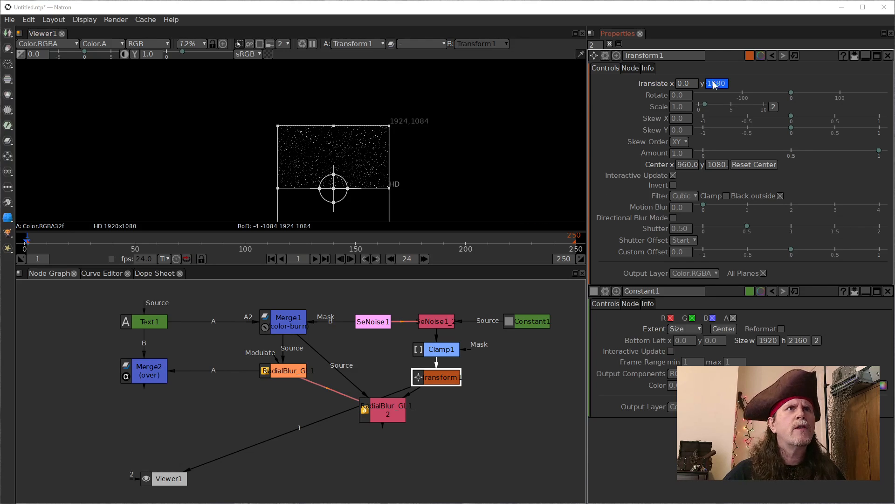
# Keyframe Transform1's vertical translation at 0 on the last frame, 250.
pyautogui.click(325, 258)
pyautogui.doubleClick(727, 83)
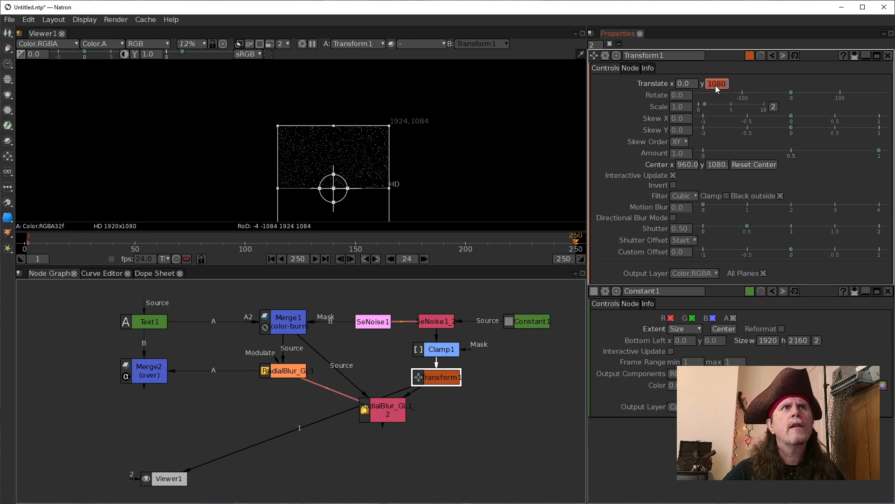
pyautogui.doubleClick(714, 86)
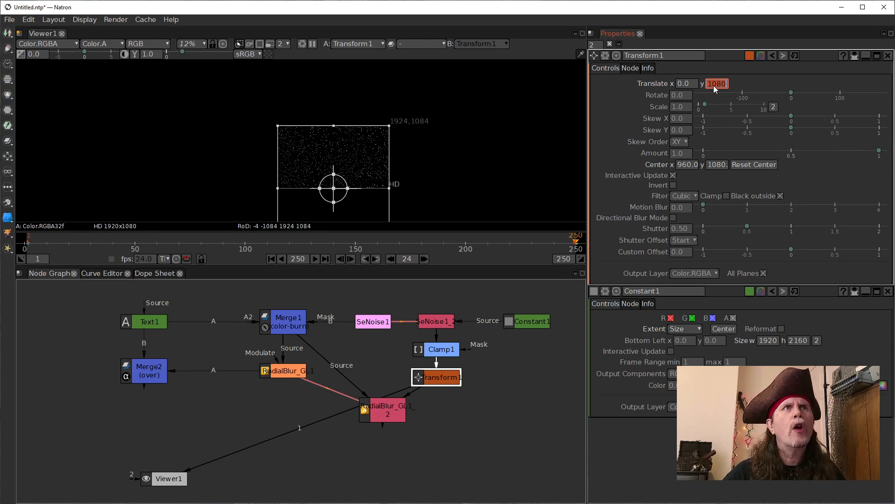
pyautogui.write('0')
pyautogui.press('Return')
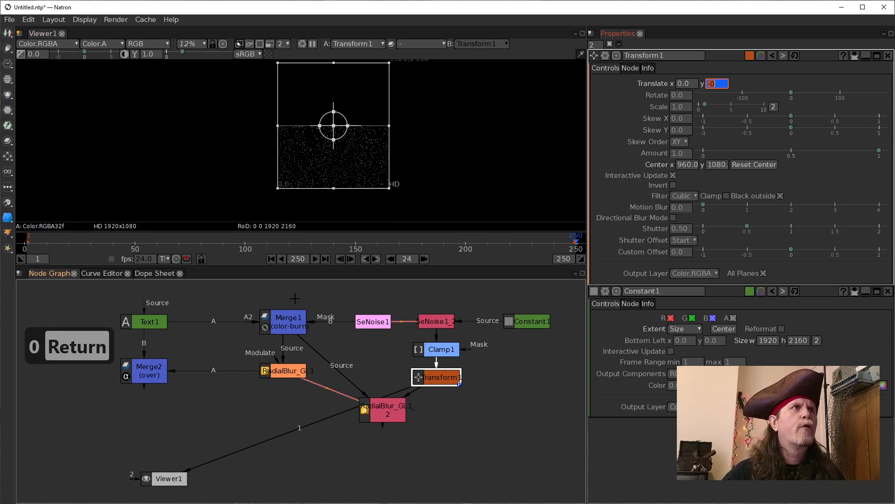
# Play the moving noise from the first frame, stop it, and view the cloned radial blur's output.
pyautogui.click(270, 258)
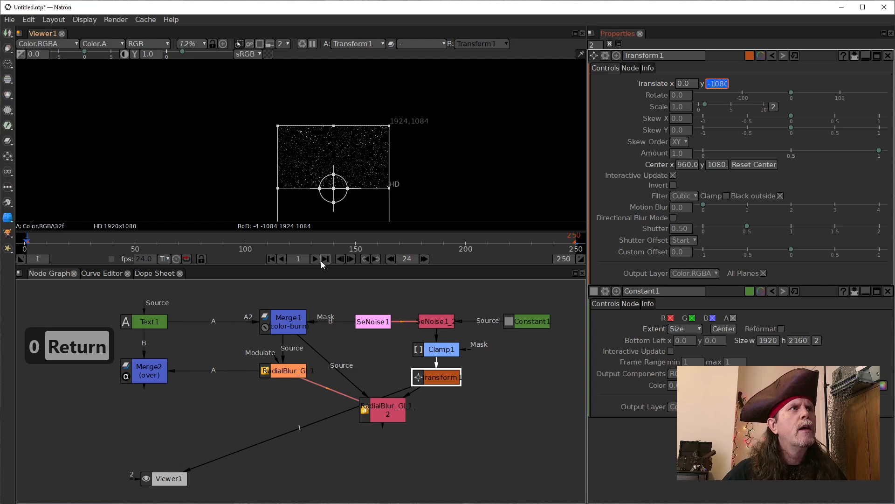
pyautogui.click(315, 260)
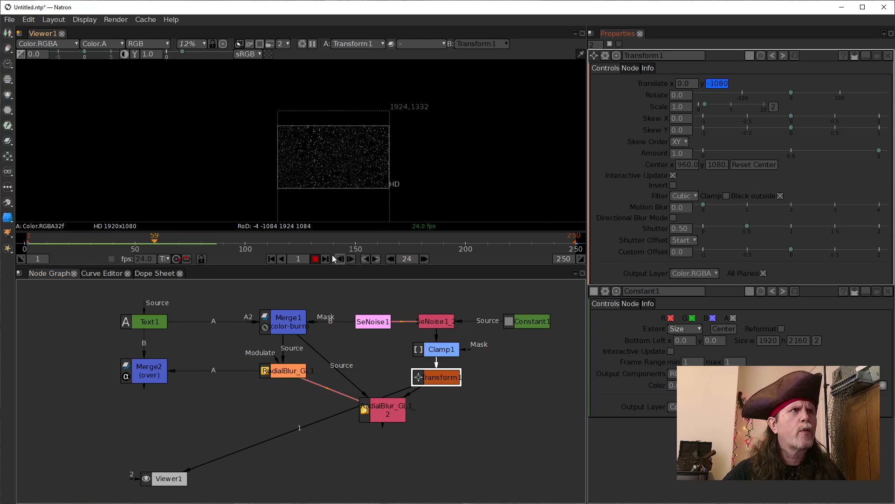
pyautogui.click(315, 258)
pyautogui.click(393, 423)
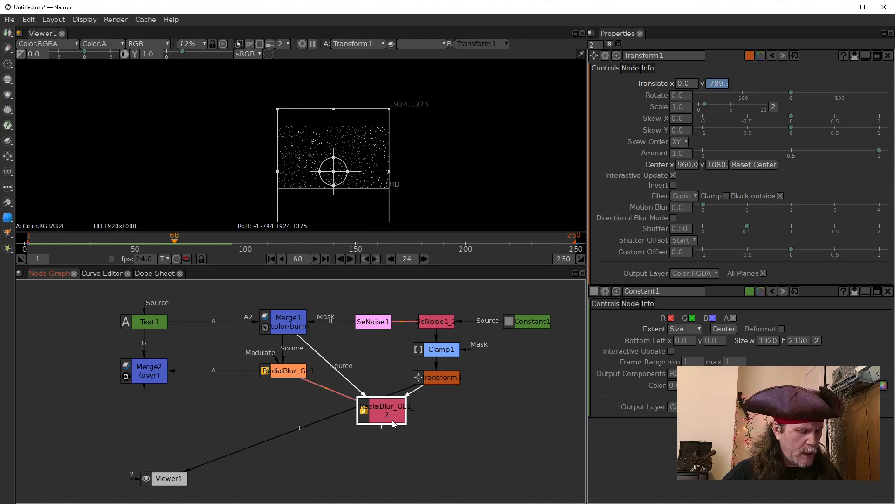
pyautogui.press('1')
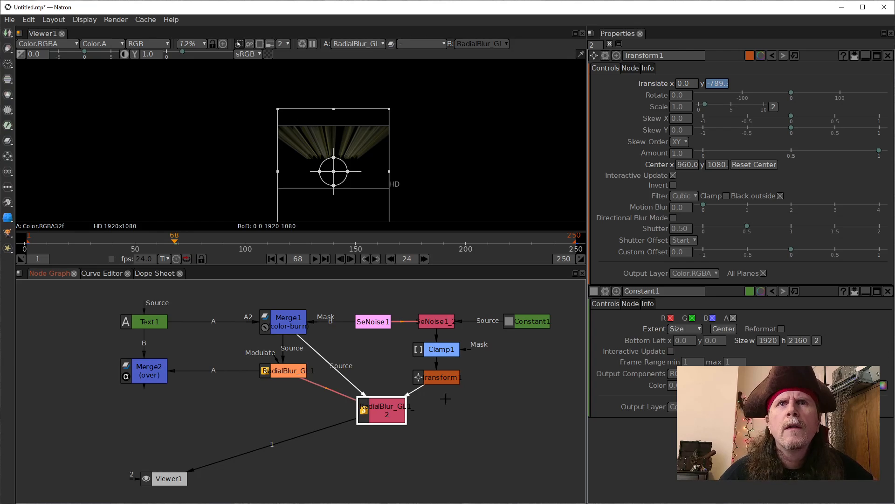
# Open the settings of the cloned radial blur RadialBlur_GL1_2 and enable its Modulate option.
pyautogui.doubleClick(383, 407)
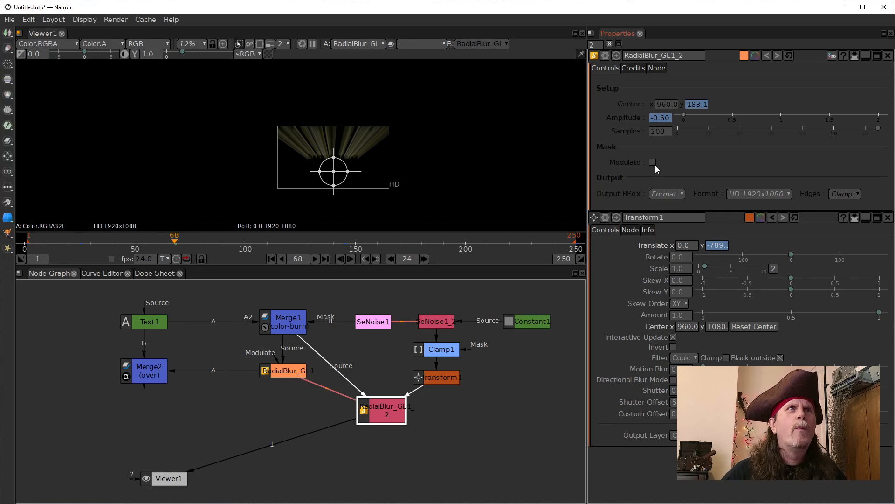
pyautogui.moveTo(401, 413); pyautogui.dragTo(399, 412)
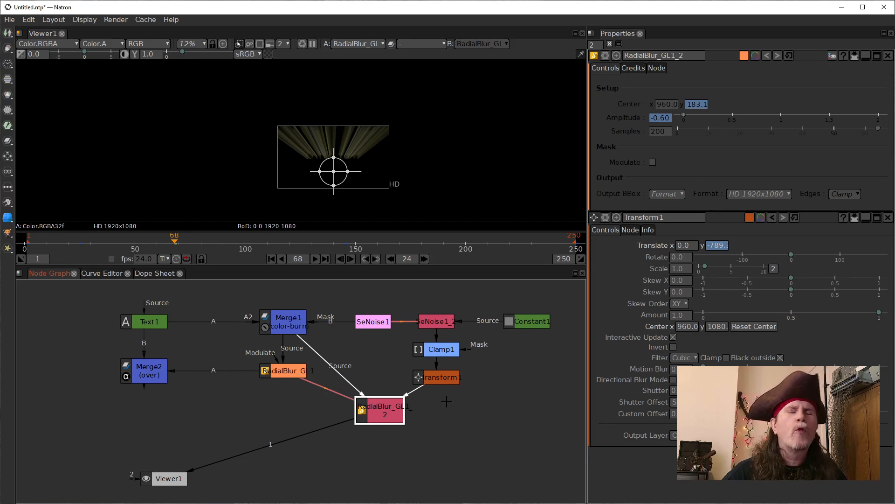
pyautogui.rightClick(652, 162)
pyautogui.click(670, 185)
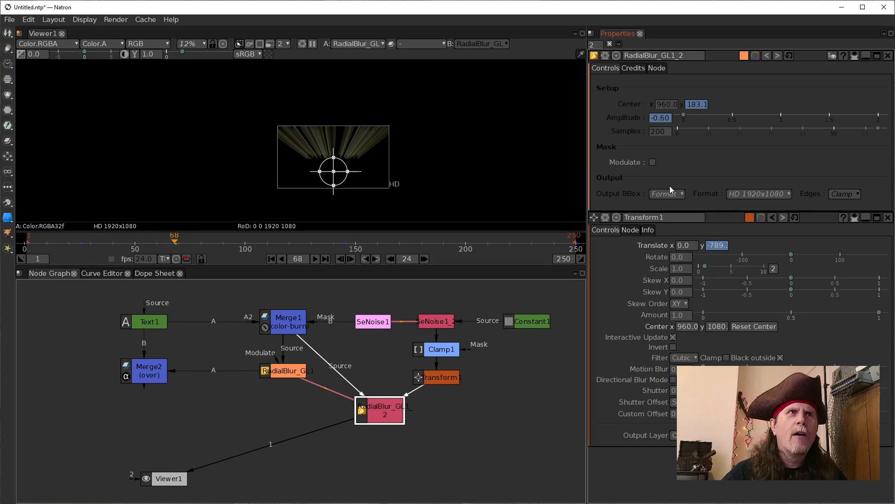
pyautogui.click(654, 161)
pyautogui.scroll(1, 414, 191)
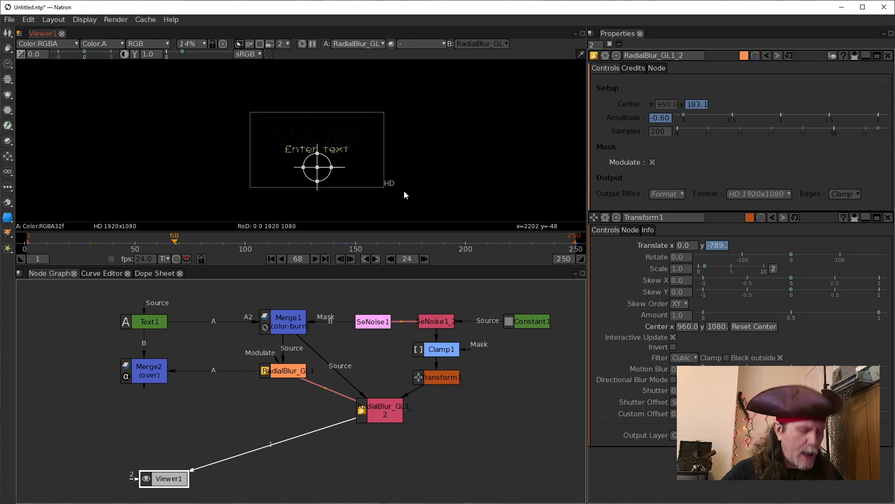
# Examine the modulated text particles up close and play the animation from the first frame.
pyautogui.scroll(5, 404, 190)
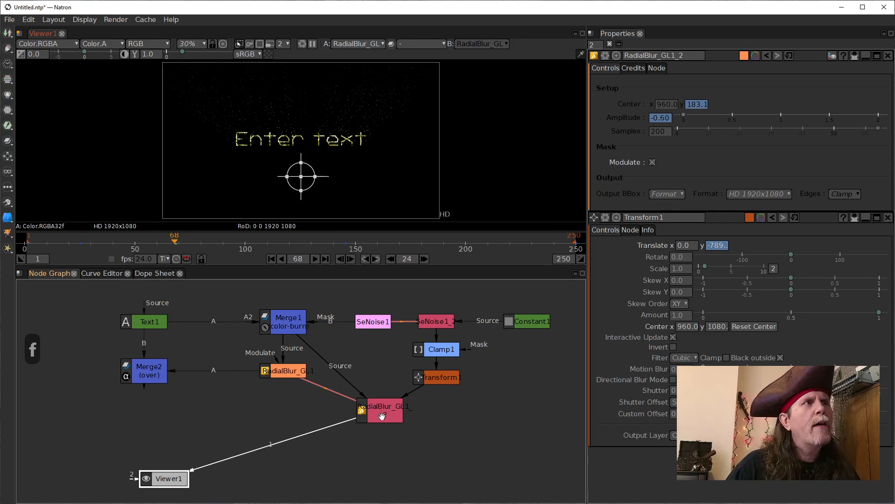
pyautogui.scroll(4, 320, 154)
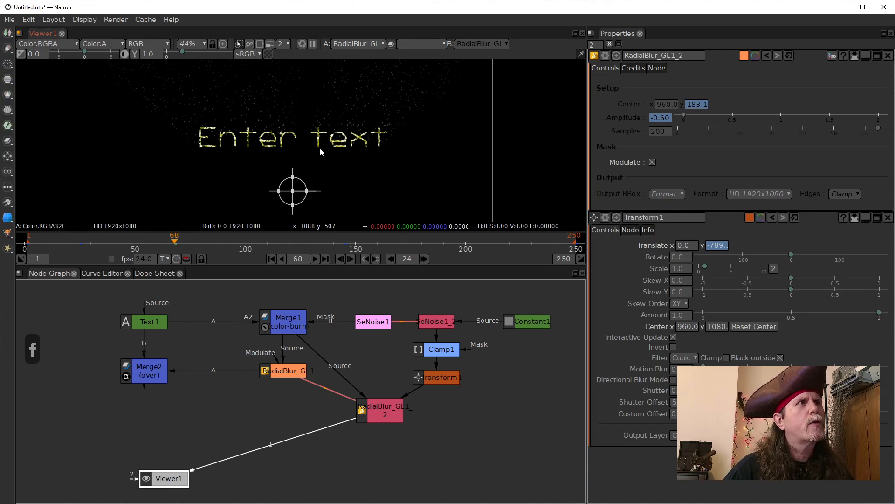
pyautogui.scroll(4, 329, 171)
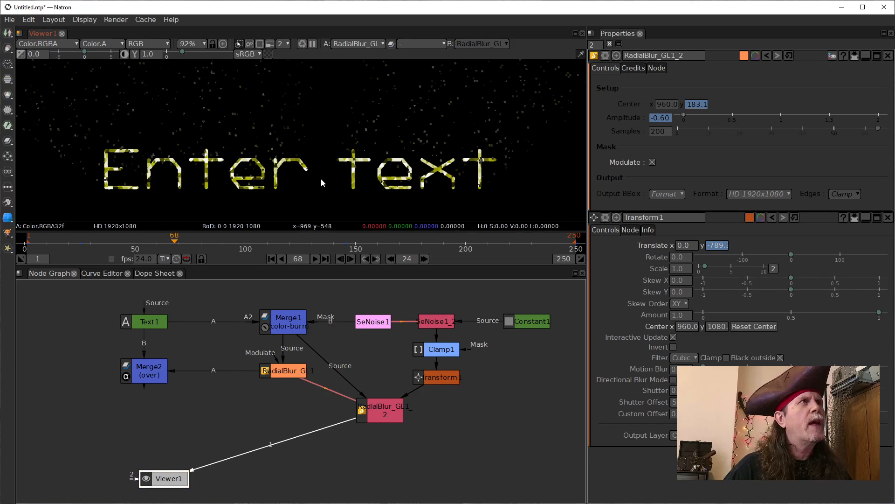
pyautogui.click(271, 258)
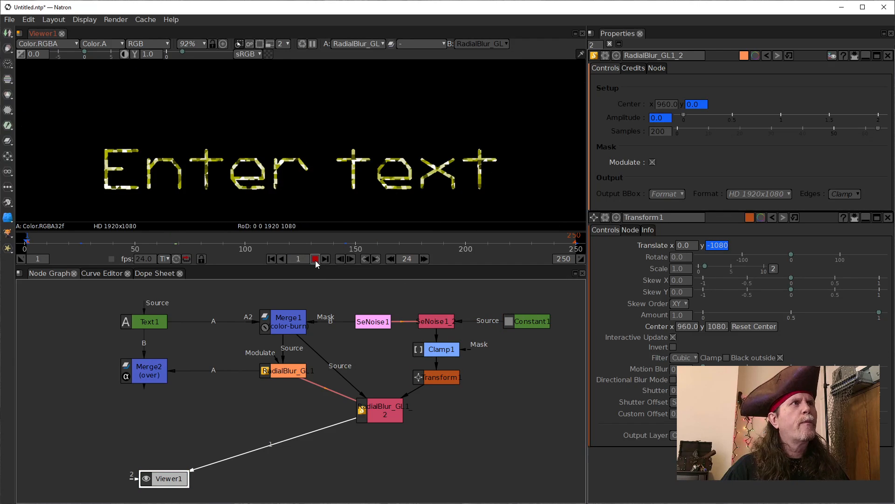
pyautogui.click(316, 259)
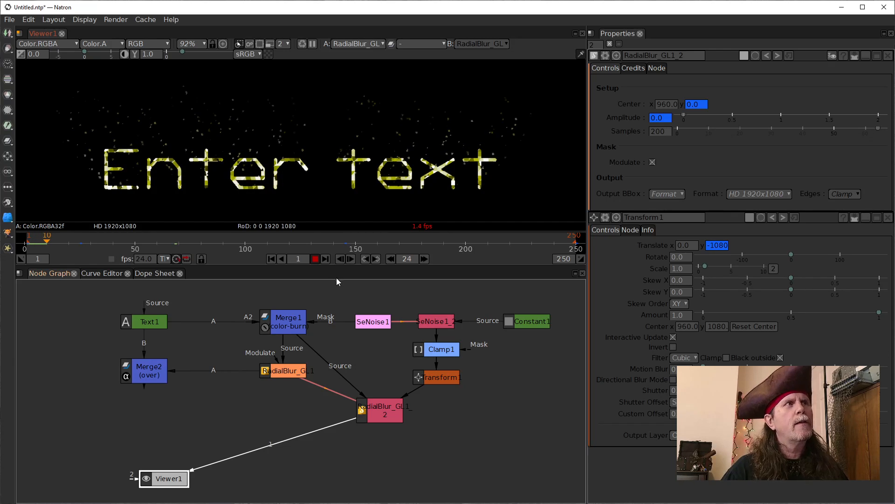
pyautogui.click(314, 259)
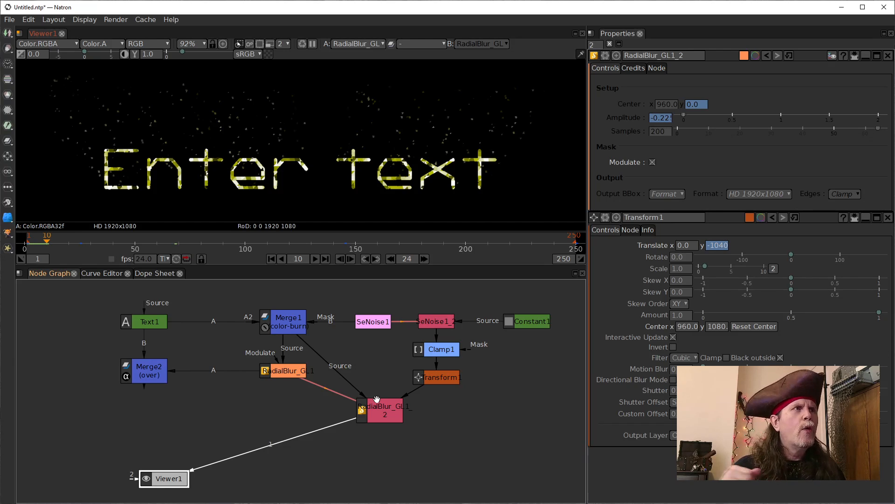
# Move the original RadialBlur_GL1 node aside to make room below Merge1.
pyautogui.click(297, 326)
pyautogui.click(264, 376)
pyautogui.moveTo(264, 376); pyautogui.dragTo(238, 376)
# Open Merge1's settings and compare its output with that of the cloned radial blur.
pyautogui.click(282, 327)
pyautogui.doubleClick(293, 329)
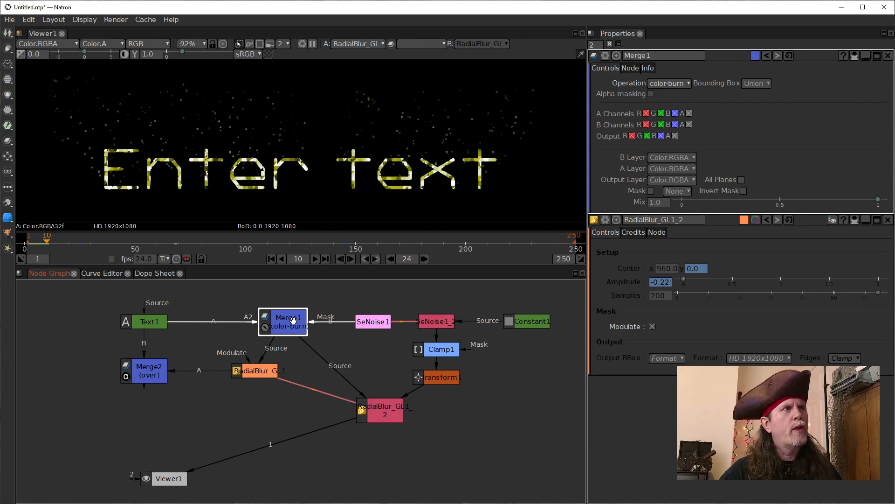
pyautogui.press('1')
pyautogui.click(381, 407)
pyautogui.press('1')
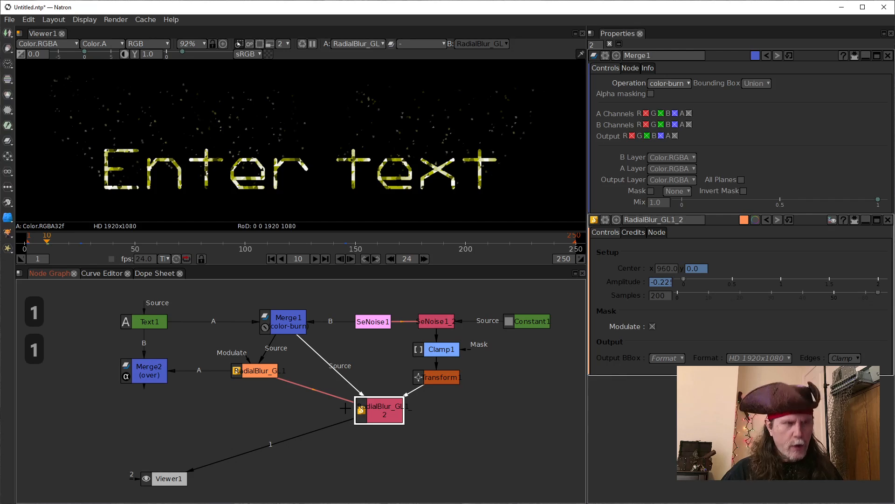
# Add a Merge node after the cloned radial blur, connect its A input to Merge1, and set the operation to from.
pyautogui.press('m')
pyautogui.moveTo(381, 439); pyautogui.dragTo(289, 325)
pyautogui.moveTo(323, 445); pyautogui.dragTo(320, 427)
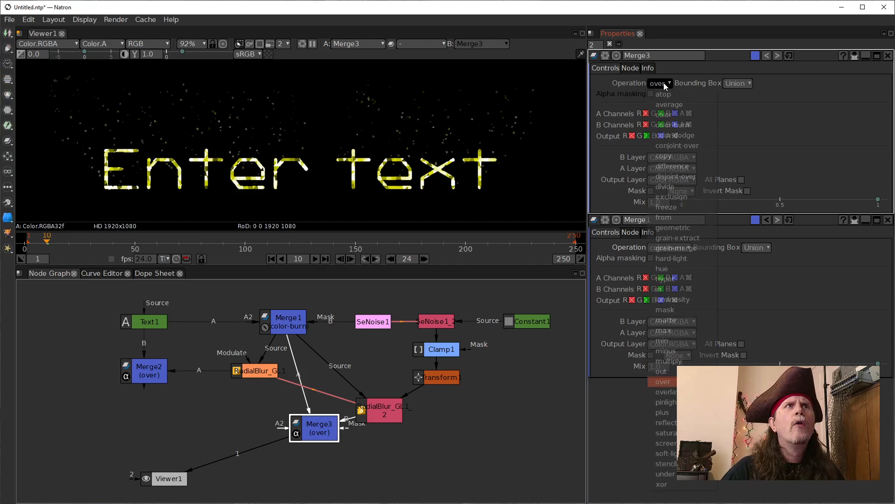
pyautogui.click(663, 82)
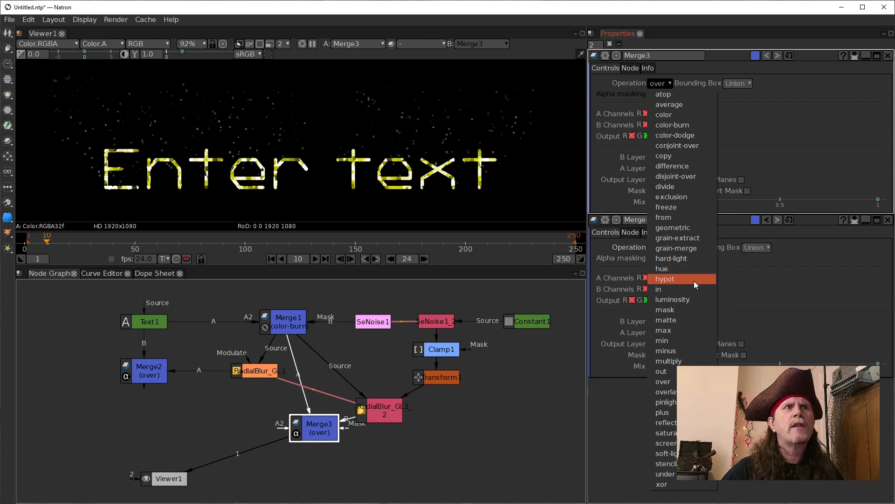
pyautogui.click(683, 217)
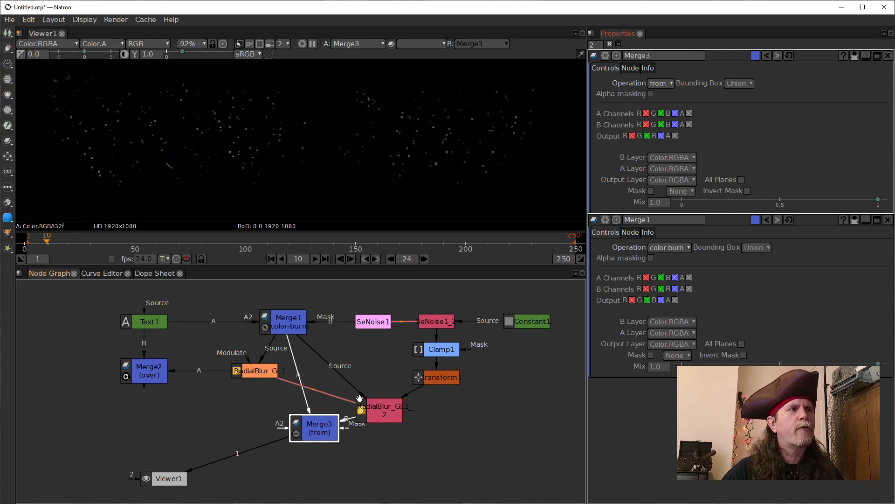
# Align Merge3 beneath Merge1, shift the original RadialBlur_GL1 slightly, and compare the outputs of RadialBlur_GL1 and Merge3.
pyautogui.moveTo(298, 432); pyautogui.dragTo(279, 429)
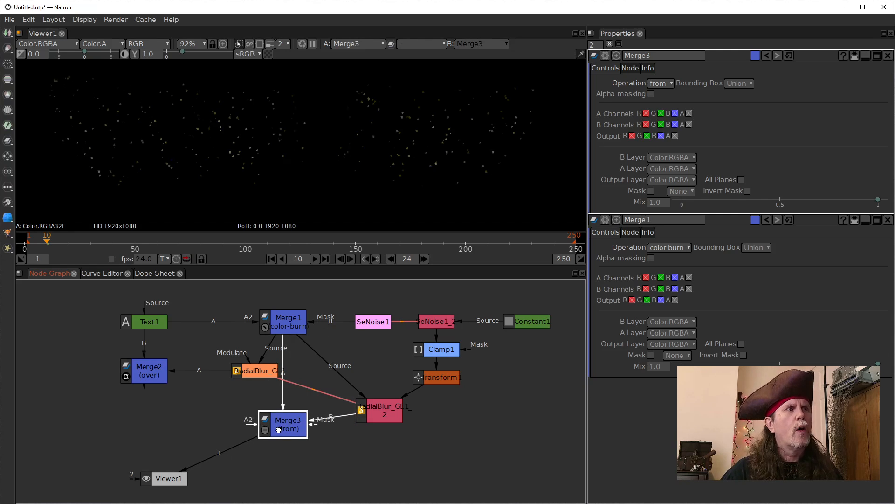
pyautogui.moveTo(257, 373); pyautogui.dragTo(272, 373)
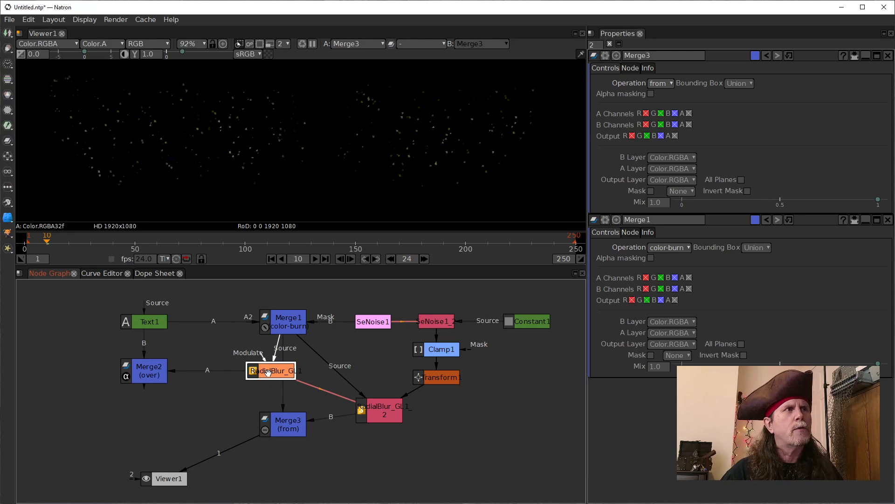
pyautogui.press('1')
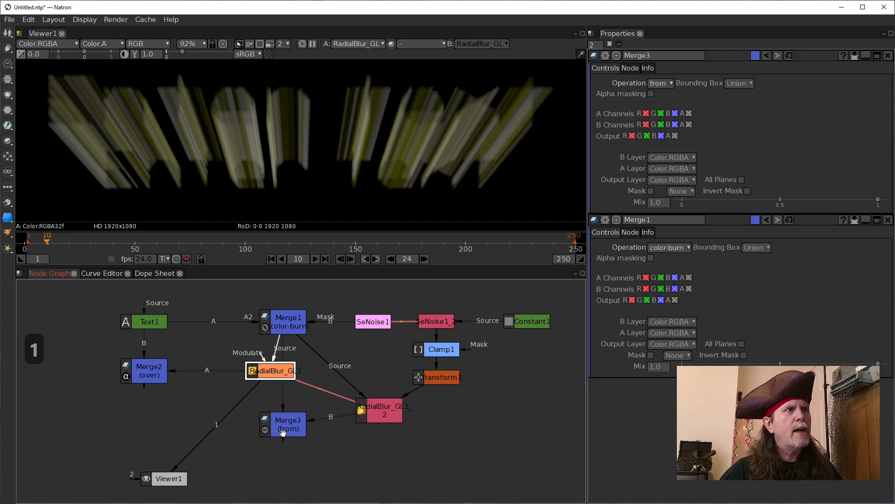
pyautogui.click(283, 433)
pyautogui.press('1')
# View Merge2's output and connect its A2 input to Merge3.
pyautogui.click(157, 382)
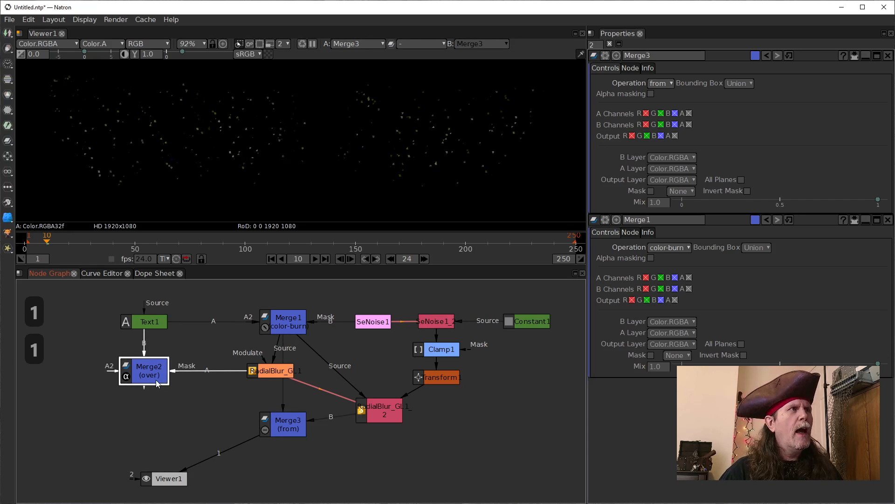
pyautogui.press('1')
pyautogui.click(304, 427)
pyautogui.click(145, 372)
pyautogui.moveTo(125, 371); pyautogui.dragTo(296, 425)
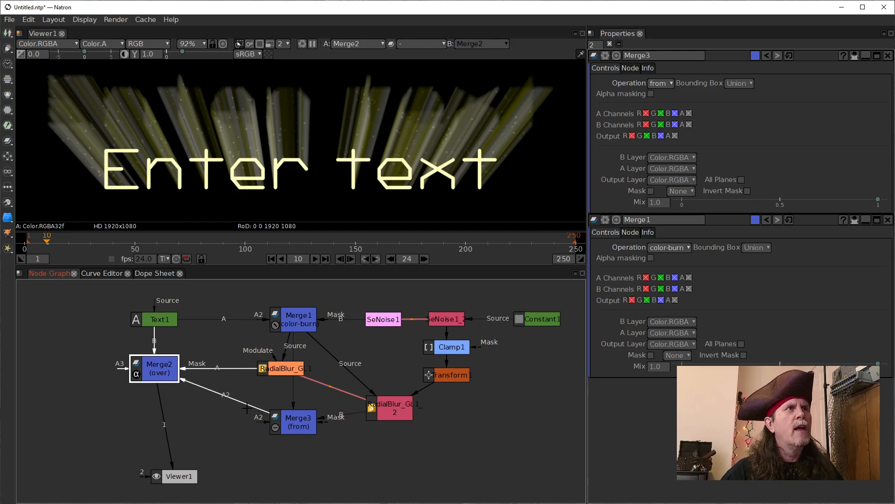
# Insert an IDistort node after Merge3 and place it below that node.
pyautogui.click(287, 423)
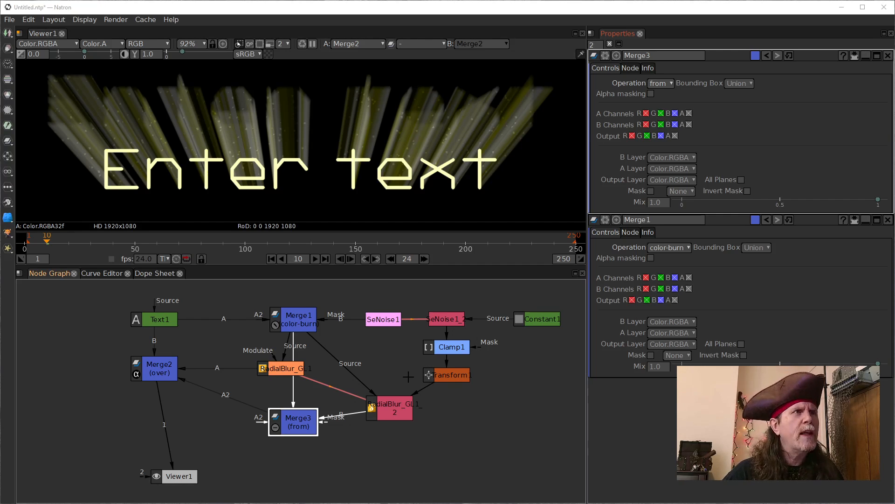
pyautogui.click(390, 412)
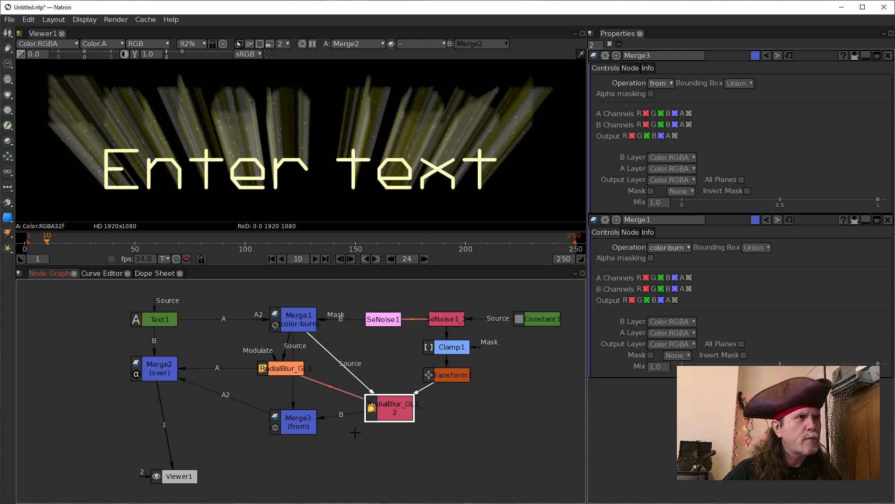
pyautogui.click(297, 421)
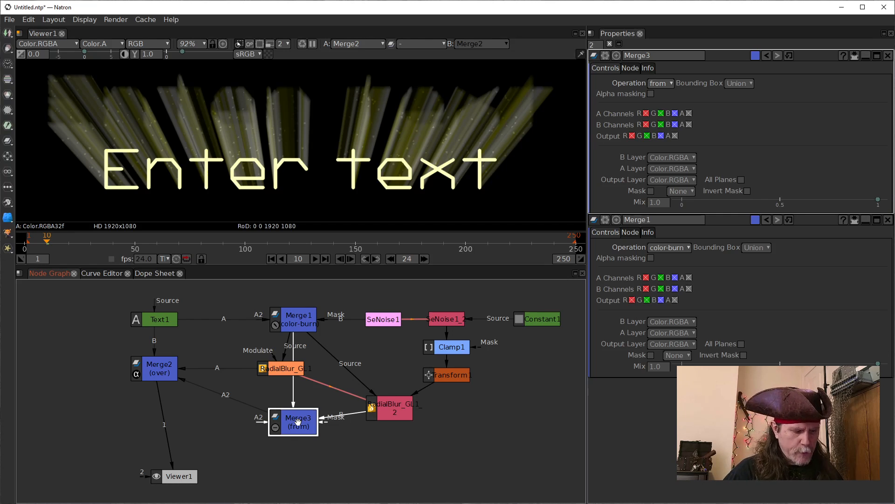
pyautogui.press('Tab')
pyautogui.write('idi')
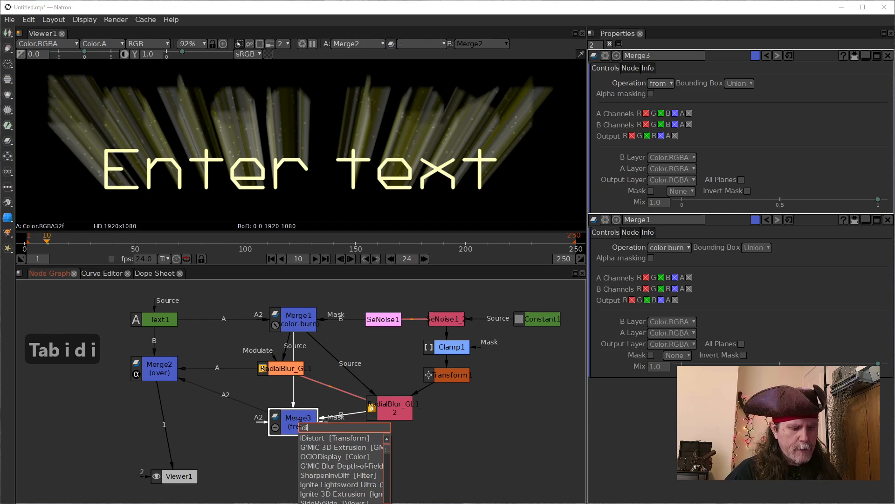
pyautogui.press('BackSpace')
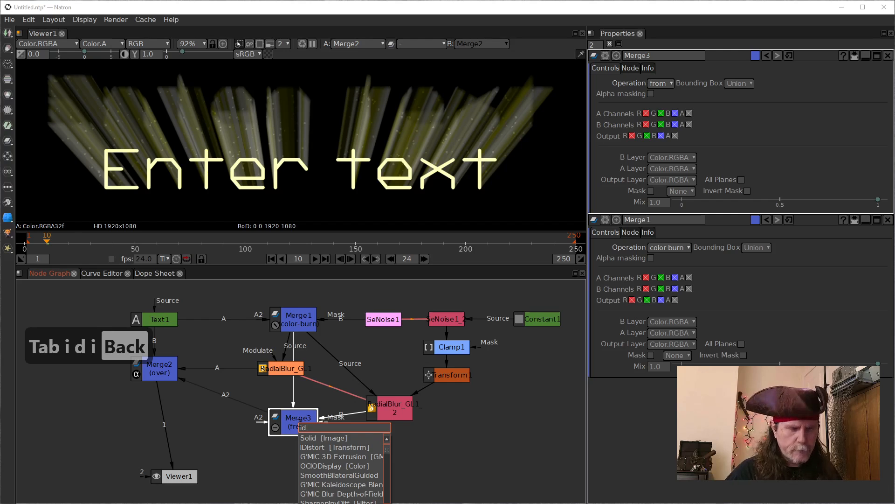
pyautogui.write('i')
pyautogui.press('Down')
pyautogui.press('Return')
pyautogui.moveTo(292, 455); pyautogui.dragTo(348, 461)
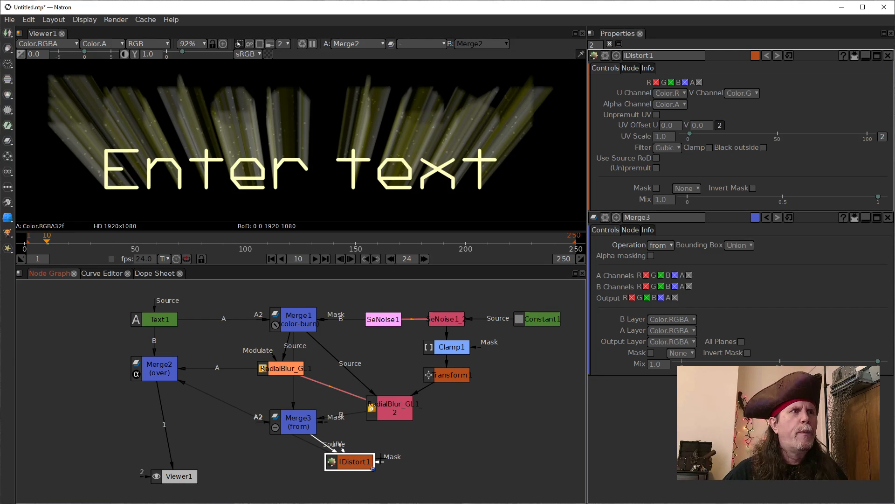
# Add a separate SeNoise node near IDistort1 and connect IDistort1's UV input to it.
pyautogui.click(394, 325)
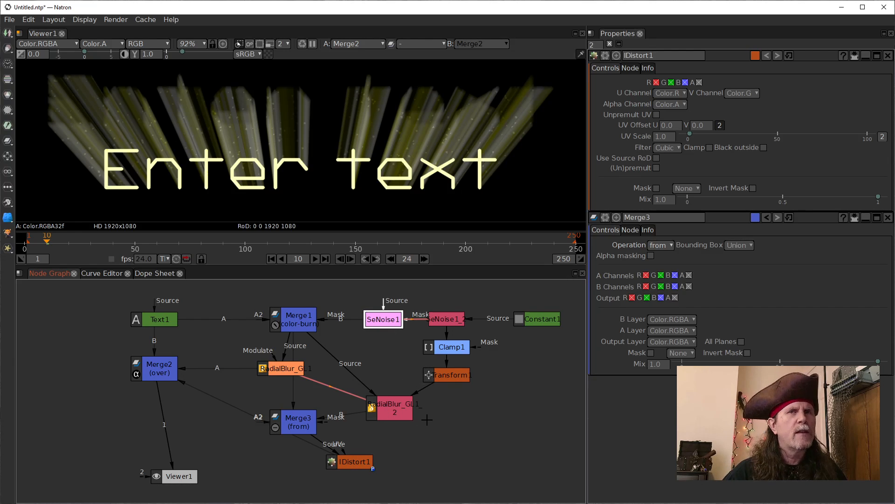
pyautogui.click(443, 463)
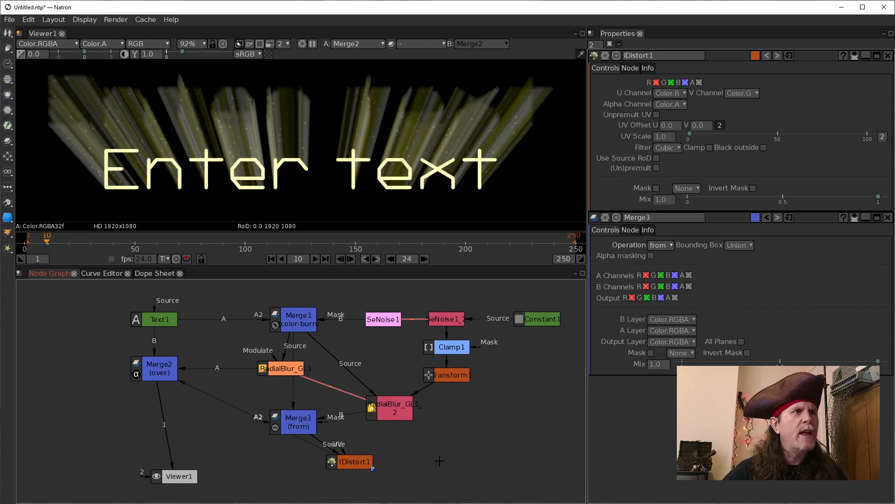
pyautogui.click(362, 463)
pyautogui.click(429, 462)
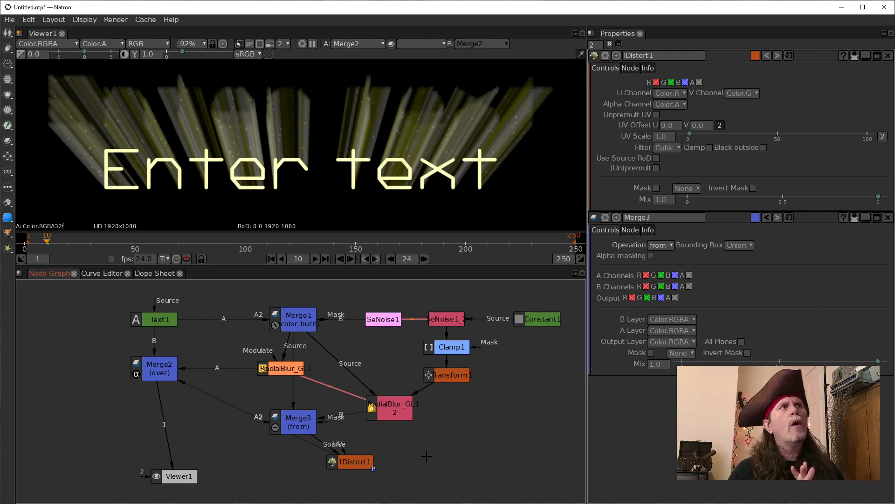
pyautogui.press('Tab')
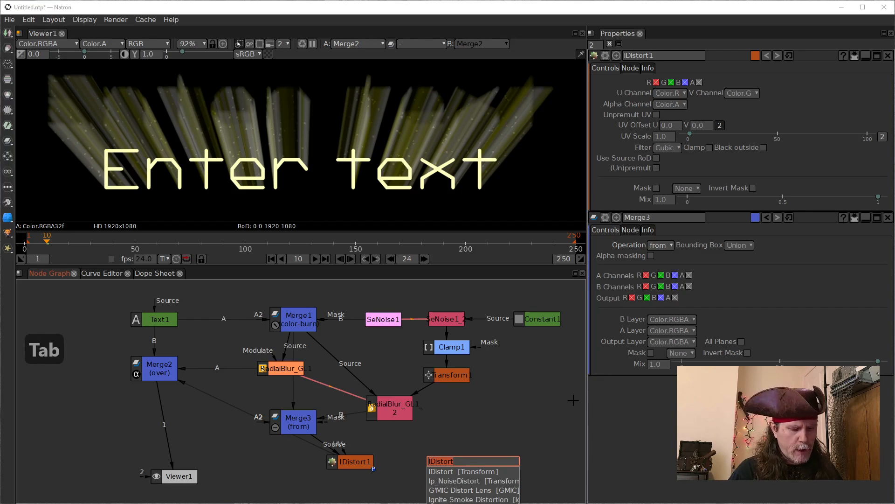
pyautogui.write('seno')
pyautogui.press('Down')
pyautogui.press('Return')
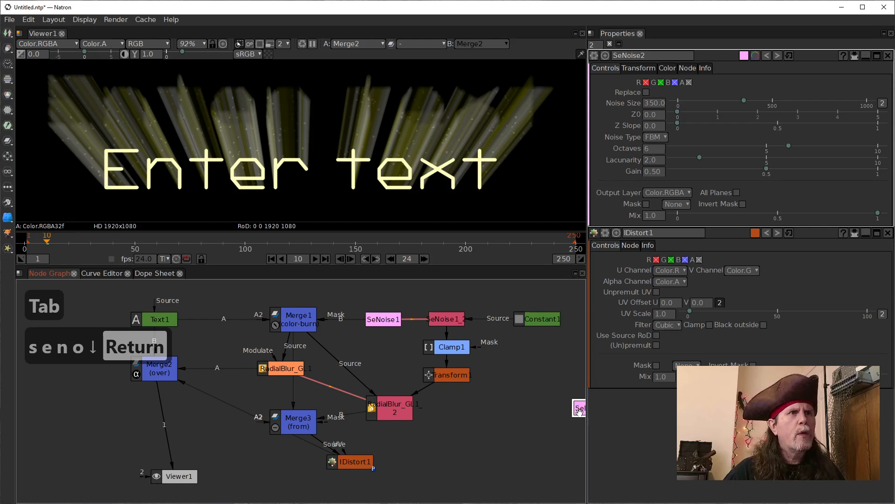
pyautogui.moveTo(396, 453); pyautogui.dragTo(403, 451)
pyautogui.moveTo(343, 449); pyautogui.dragTo(418, 446)
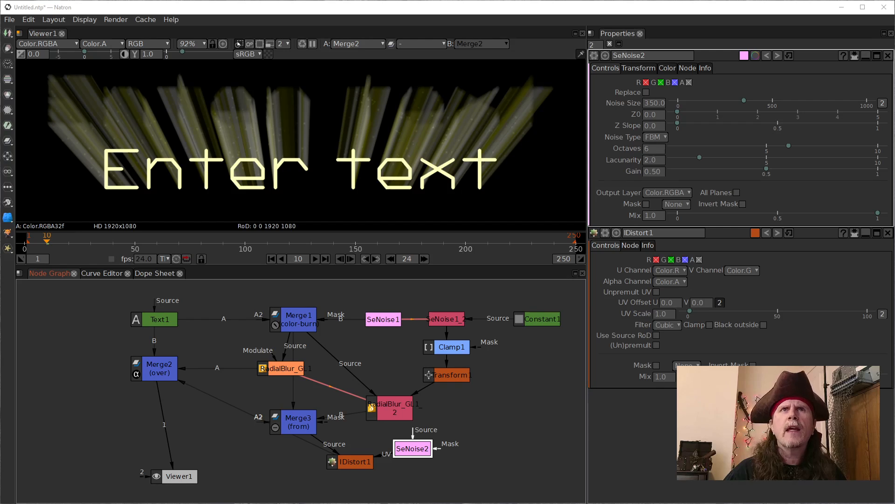
# View SeNoise2's output fitted to the viewer and set its Noise Size to 150.
pyautogui.click(412, 448)
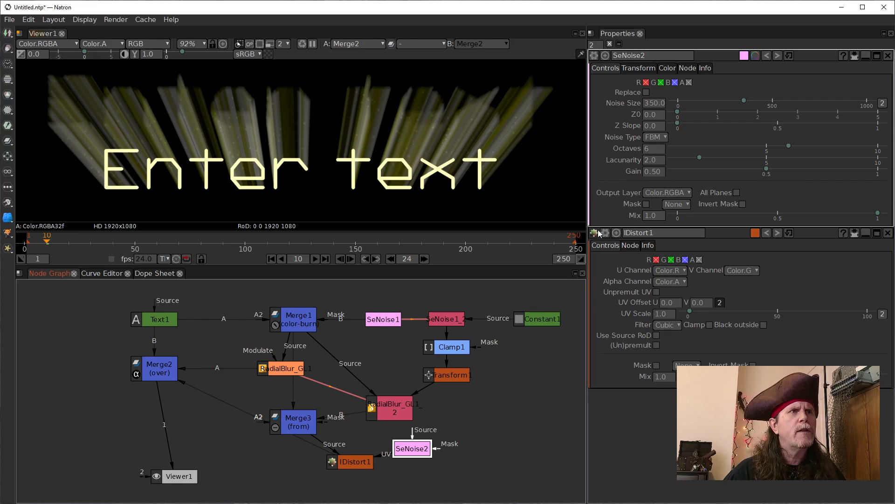
pyautogui.doubleClick(648, 104)
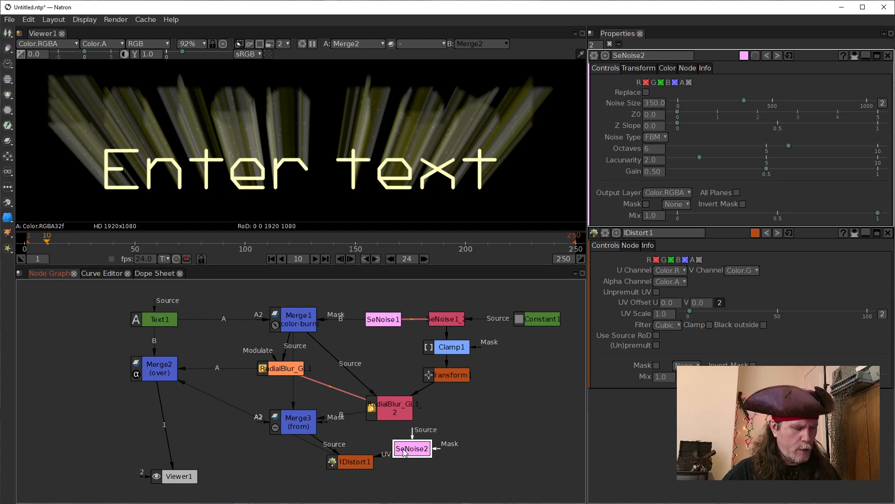
pyautogui.press('1')
pyautogui.press('f')
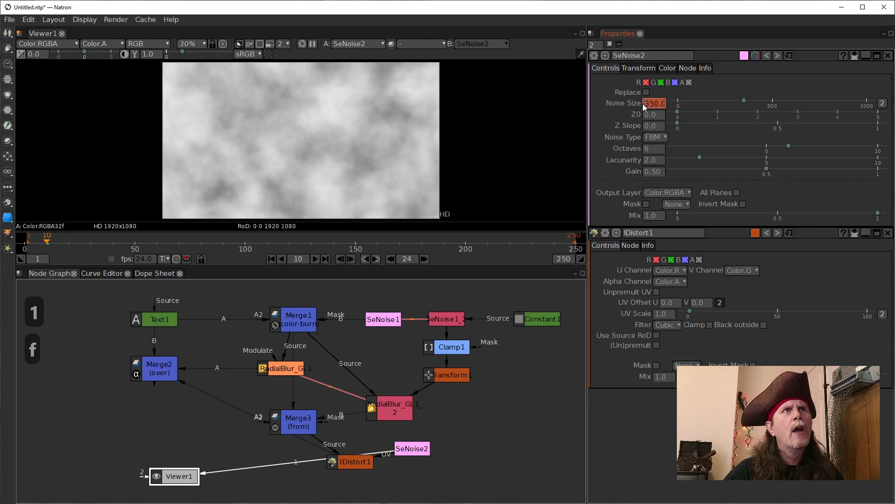
pyautogui.write('10')
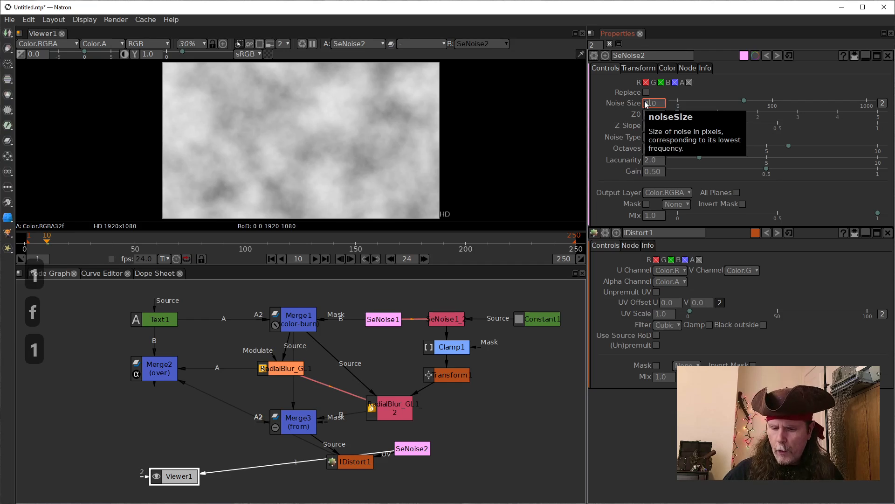
pyautogui.press('BackSpace')
pyautogui.write('50')
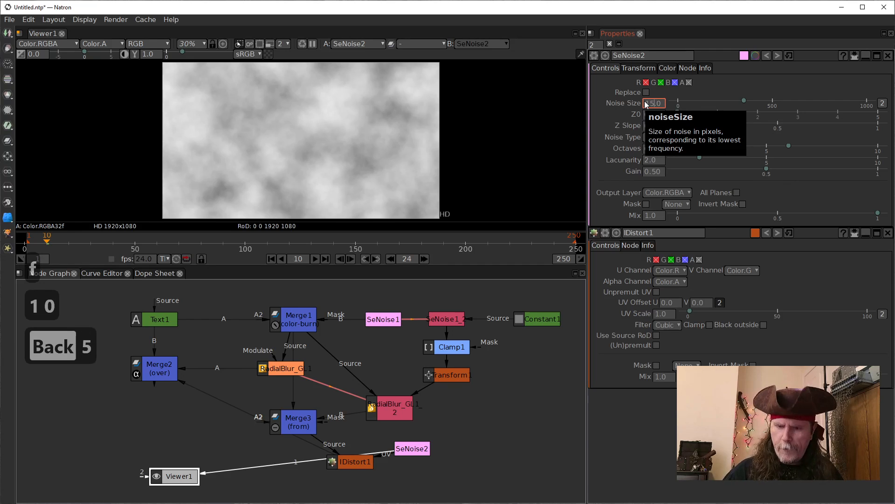
pyautogui.click(526, 392)
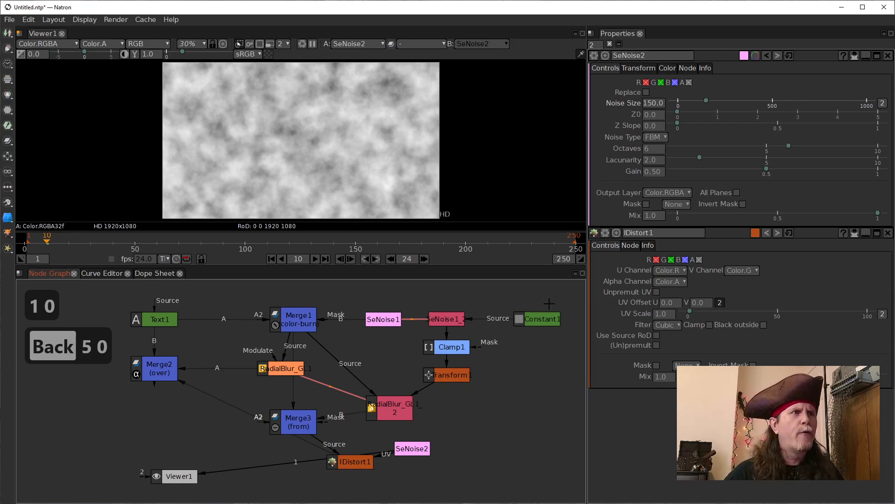
# Line up SeNoise2 beside IDistort1 and raise its Gain to 0.70.
pyautogui.moveTo(410, 449); pyautogui.dragTo(407, 462)
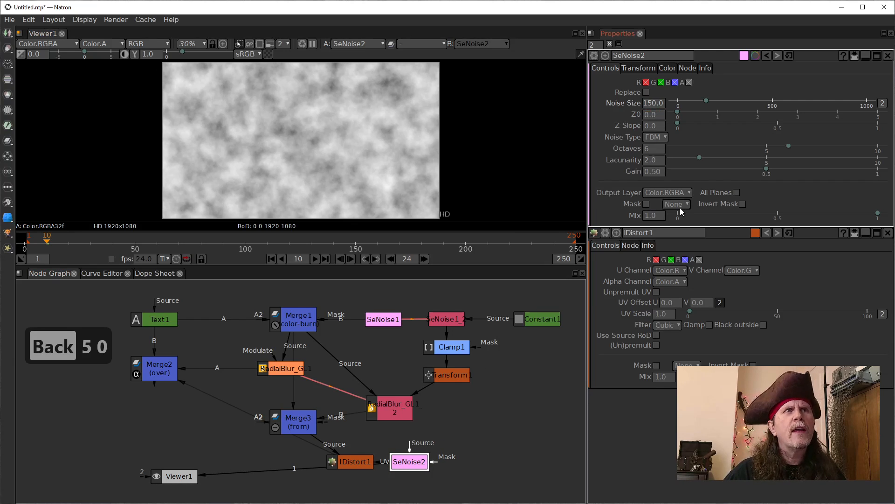
pyautogui.click(653, 171)
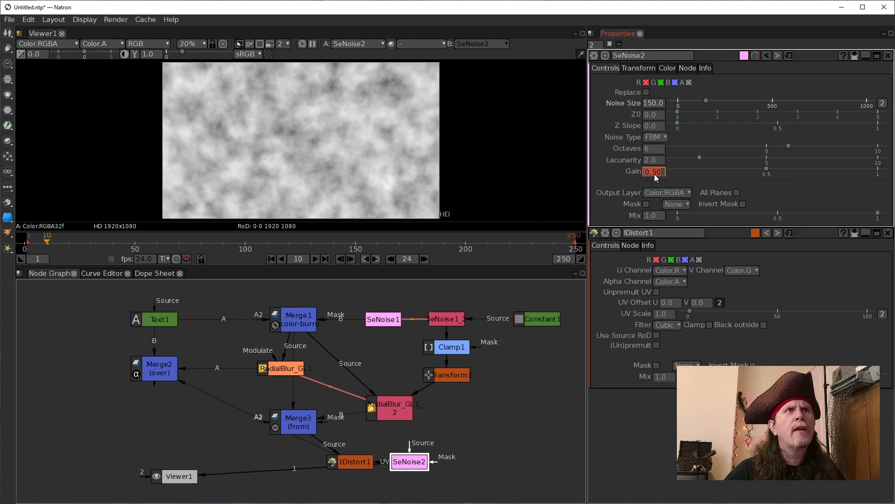
pyautogui.click(654, 175)
pyautogui.scroll(1, 654, 174)
pyautogui.scroll(1, 654, 174)
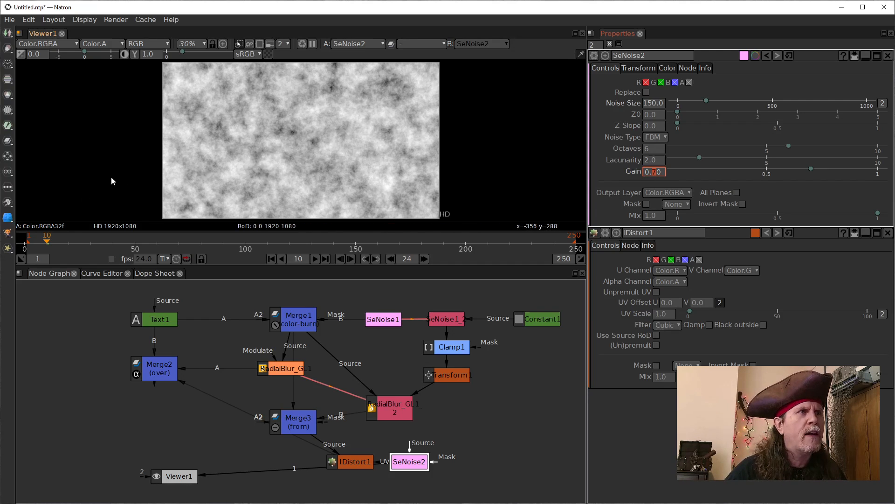
# Rearrange IDistort1 below Merge3 with SeNoise2 beneath it, and view IDistort1's output.
pyautogui.moveTo(222, 439); pyautogui.dragTo(296, 416)
pyautogui.moveTo(485, 437); pyautogui.dragTo(381, 469)
pyautogui.moveTo(415, 442); pyautogui.dragTo(355, 443)
pyautogui.press('1')
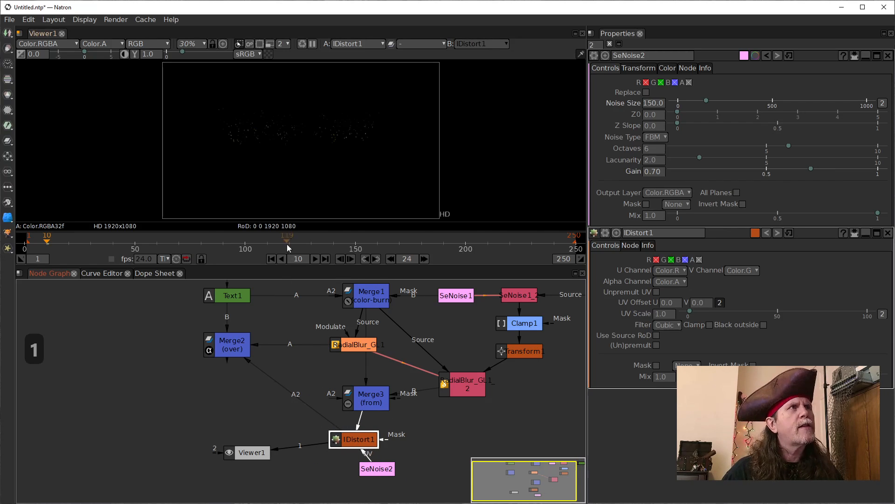
pyautogui.moveTo(360, 439); pyautogui.dragTo(382, 433)
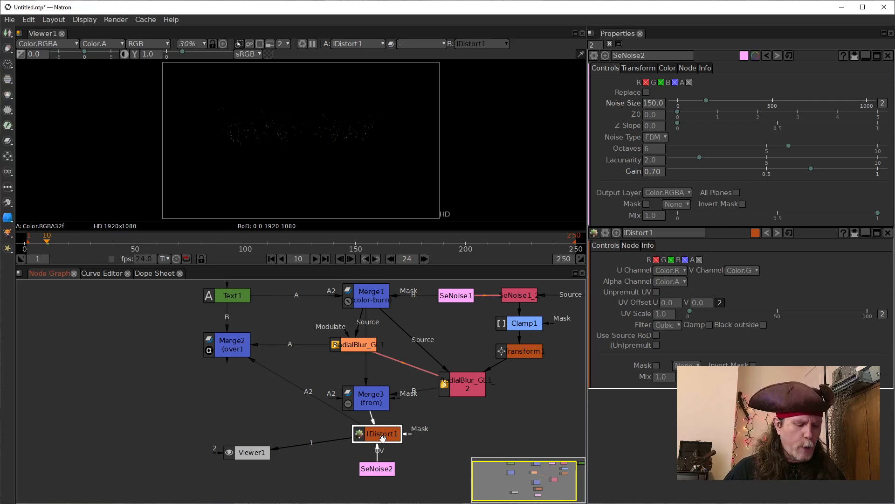
# Insert a color Multiply node after IDistort1, spread it and SeNoise2 to either side, and view Multiply1.
pyautogui.press('Tab')
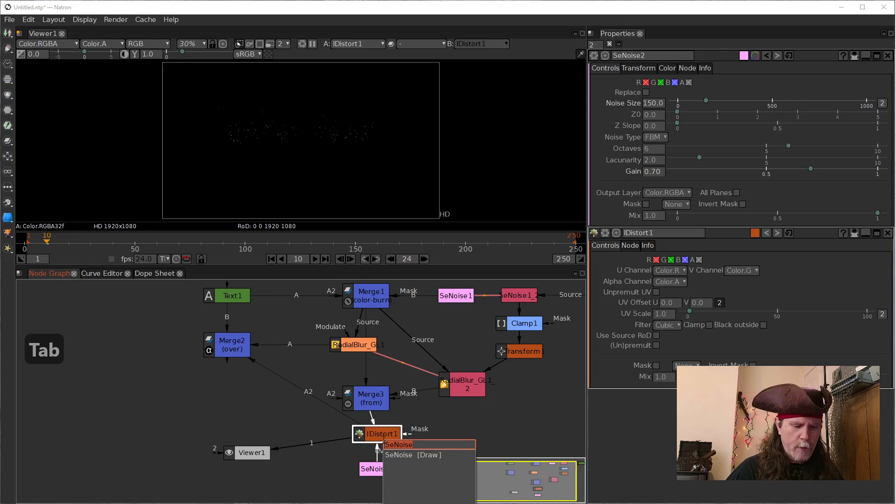
pyautogui.write('multip')
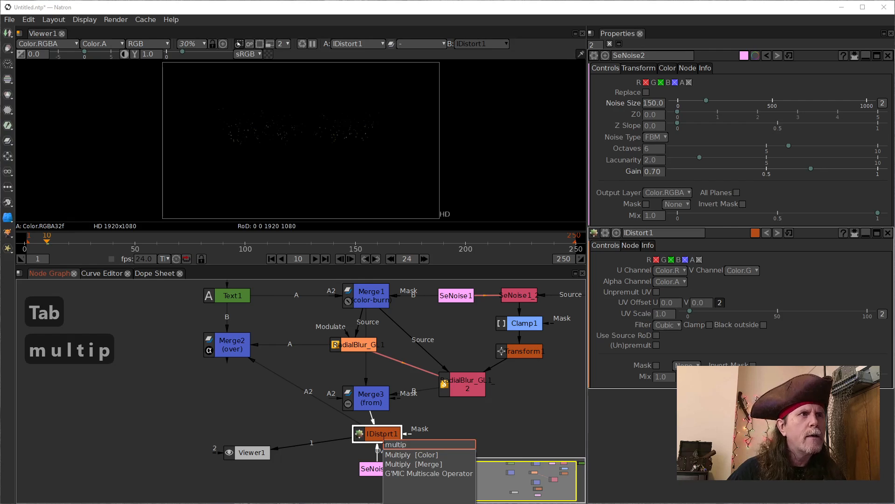
pyautogui.press('Return')
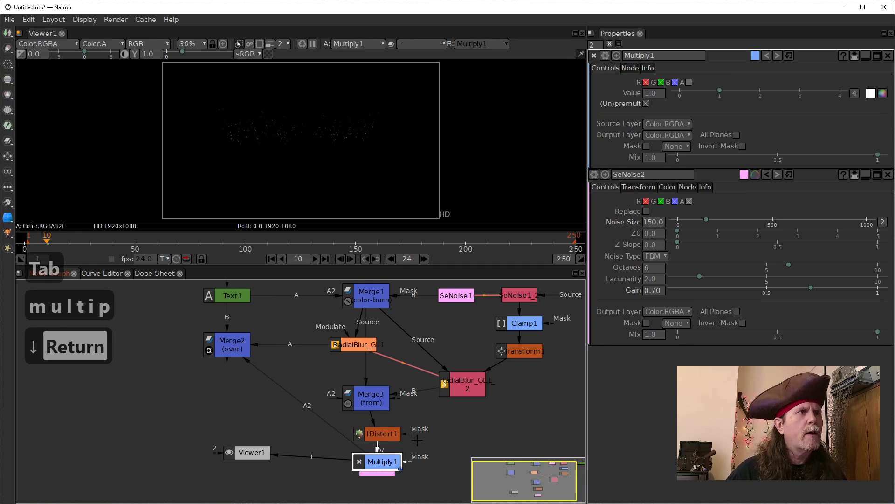
pyautogui.moveTo(379, 473); pyautogui.dragTo(450, 447)
pyautogui.moveTo(321, 422); pyautogui.dragTo(256, 435)
pyautogui.moveTo(376, 455); pyautogui.dragTo(297, 426)
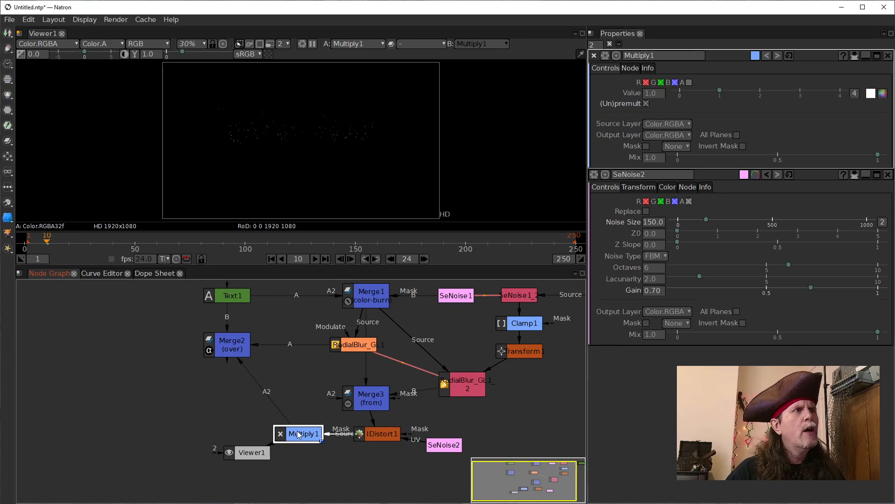
pyautogui.press('1')
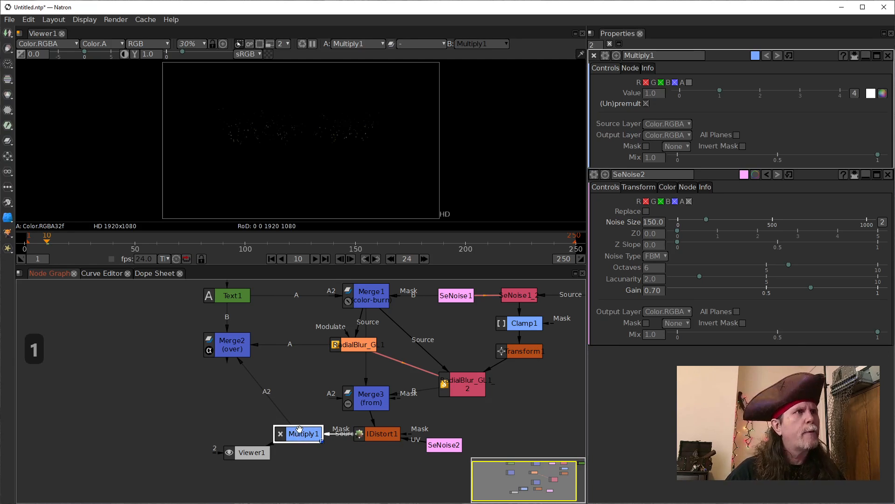
# View Merge2's output to check the text composited with the rays and distorted particles.
pyautogui.click(258, 456)
pyautogui.click(295, 433)
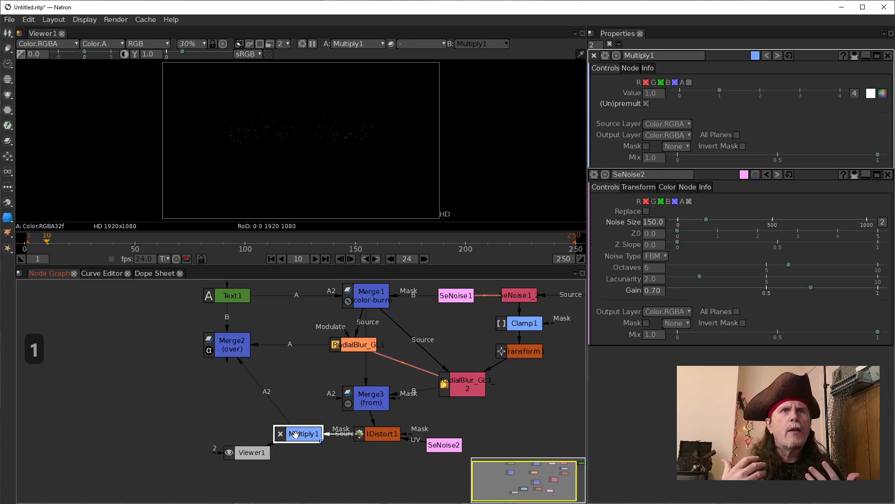
pyautogui.click(219, 344)
pyautogui.press('1')
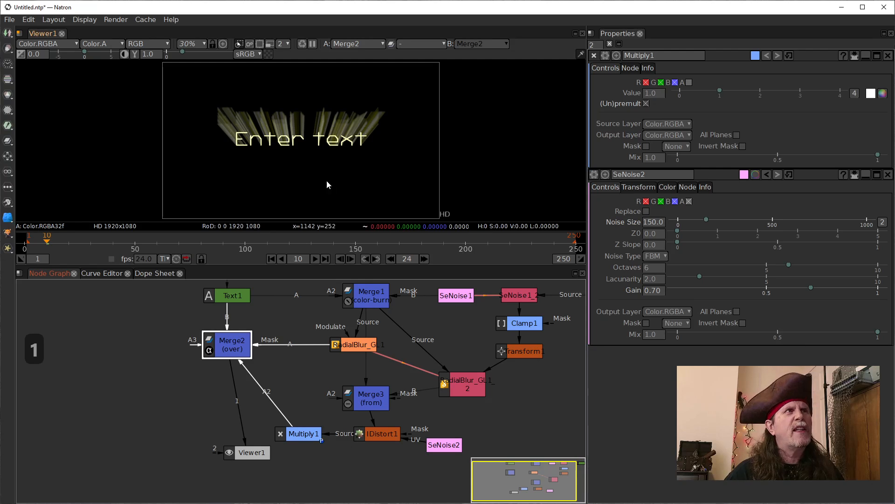
# Raise the Value of Multiply1 to 20.0 to brighten the distorted particles.
pyautogui.click(303, 435)
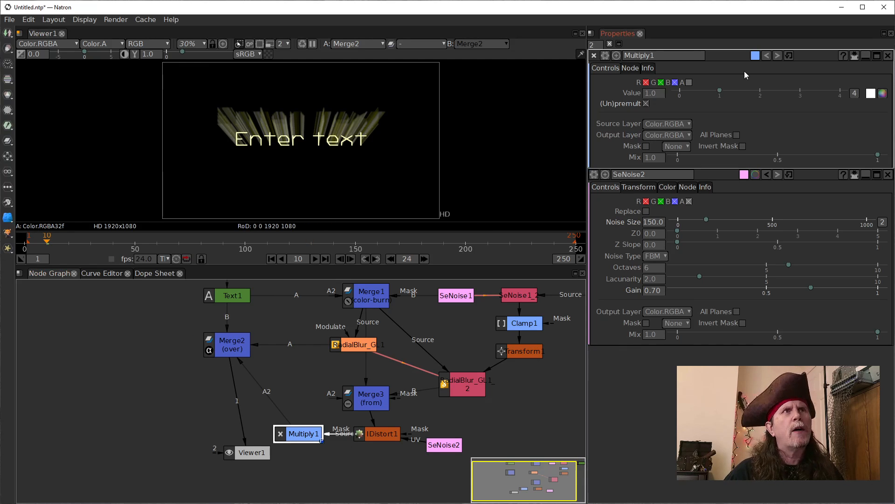
pyautogui.scroll(8, 646, 97)
pyautogui.scroll(10, 646, 96)
pyautogui.scroll(1, 647, 96)
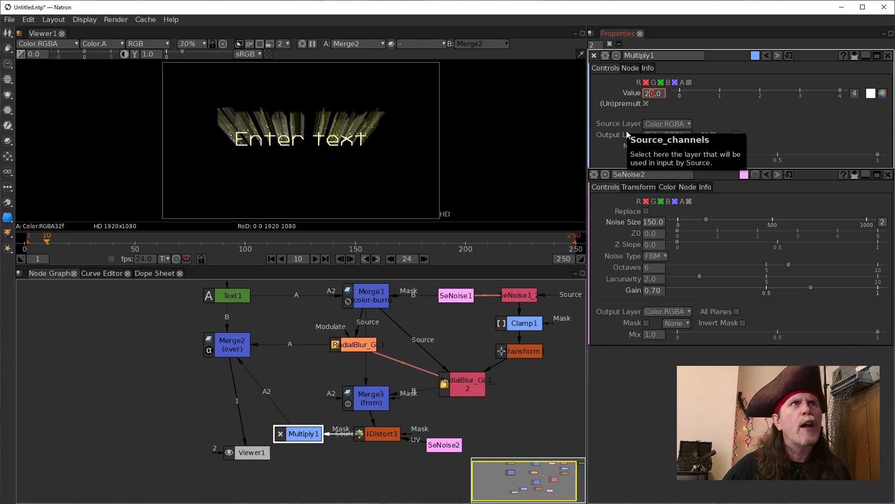
# Shift IDistort1 slightly toward Multiply1 and set its UV Scale to 30.0.
pyautogui.moveTo(374, 438); pyautogui.dragTo(367, 438)
pyautogui.click(663, 93)
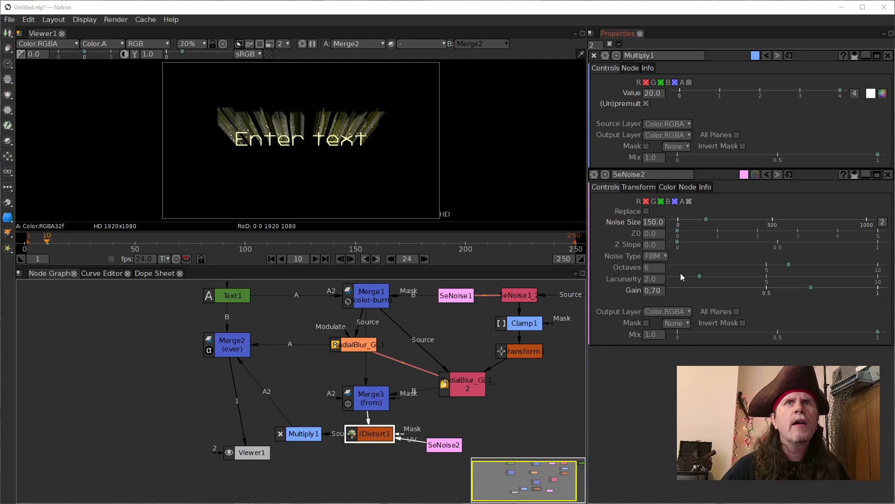
pyautogui.doubleClick(375, 434)
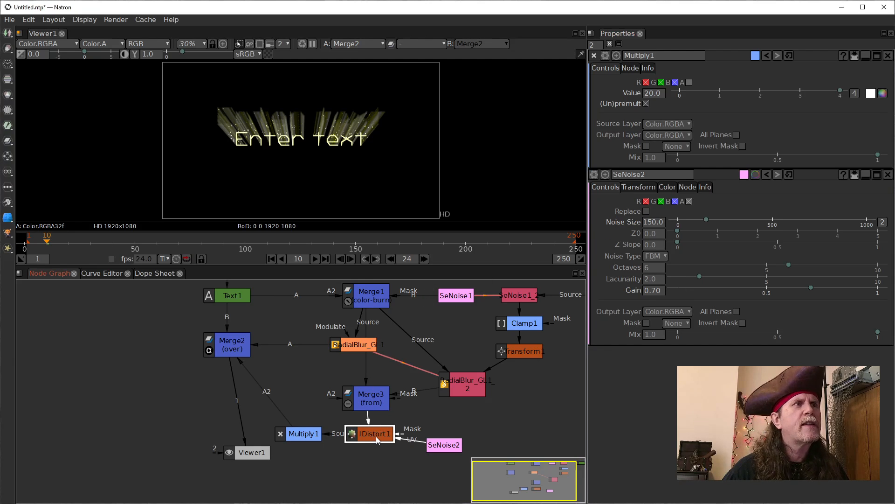
pyautogui.doubleClick(665, 138)
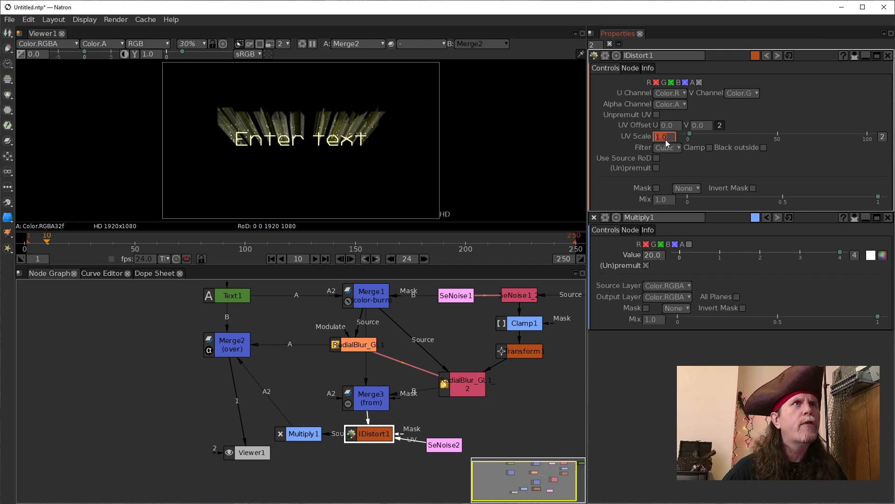
pyautogui.moveTo(659, 147)
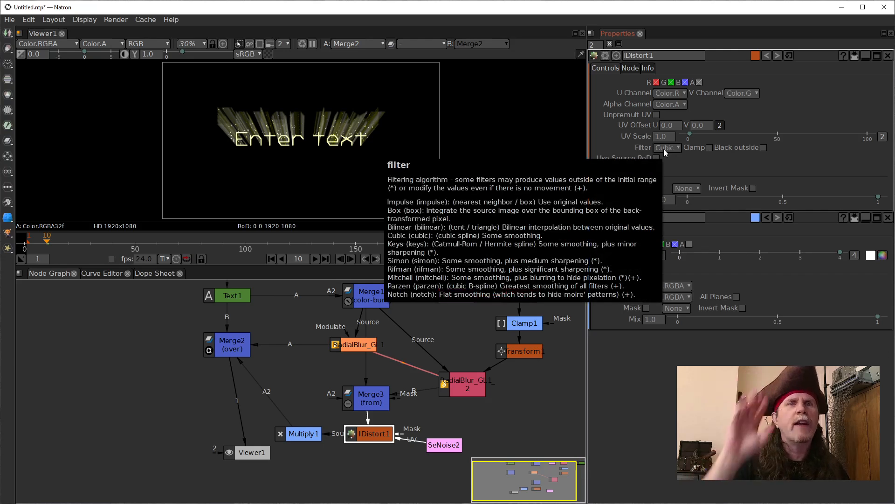
pyautogui.click(659, 137)
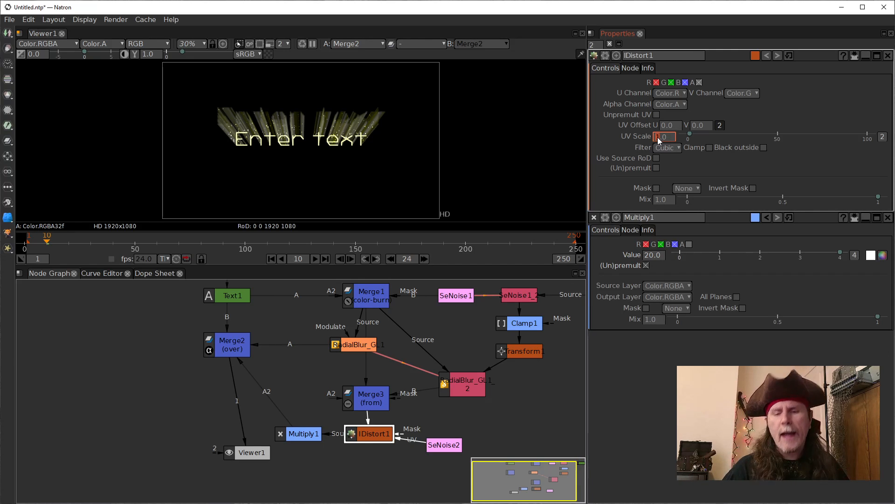
pyautogui.write('30')
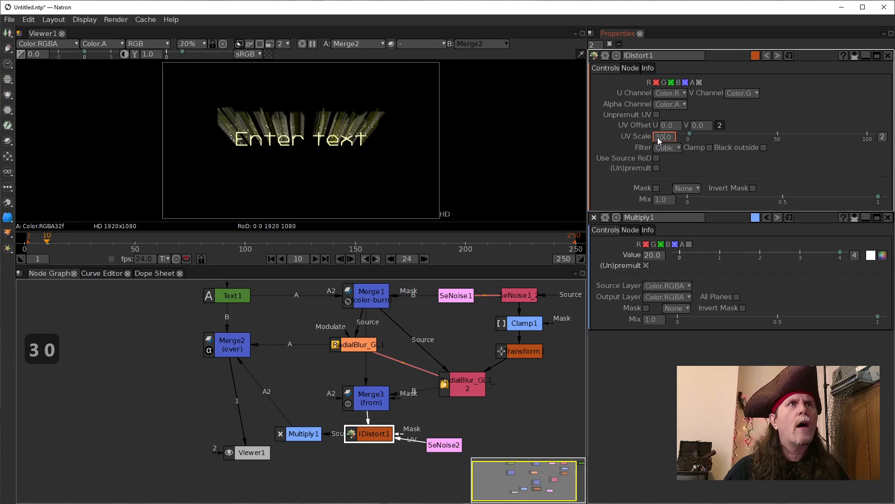
pyautogui.press('Return')
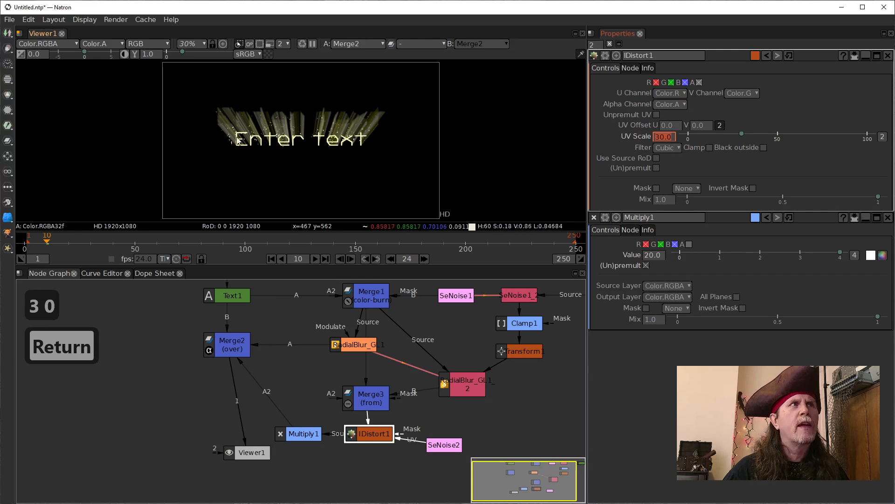
pyautogui.scroll(5, 292, 174)
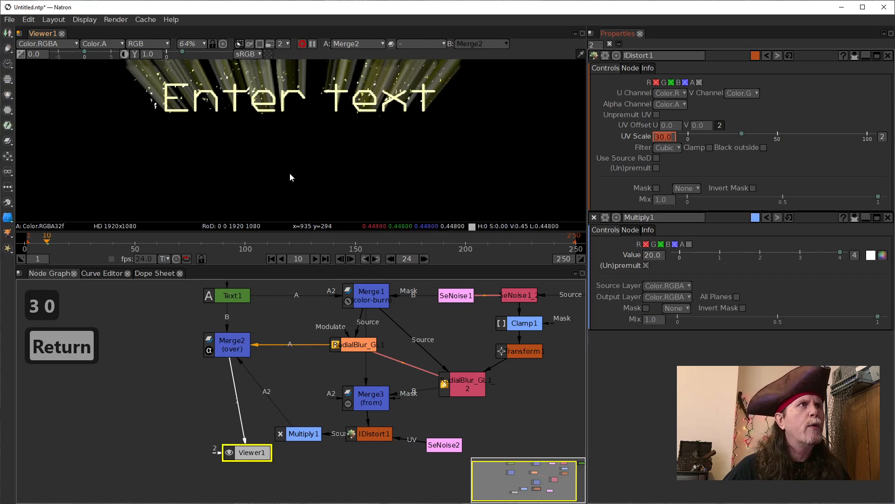
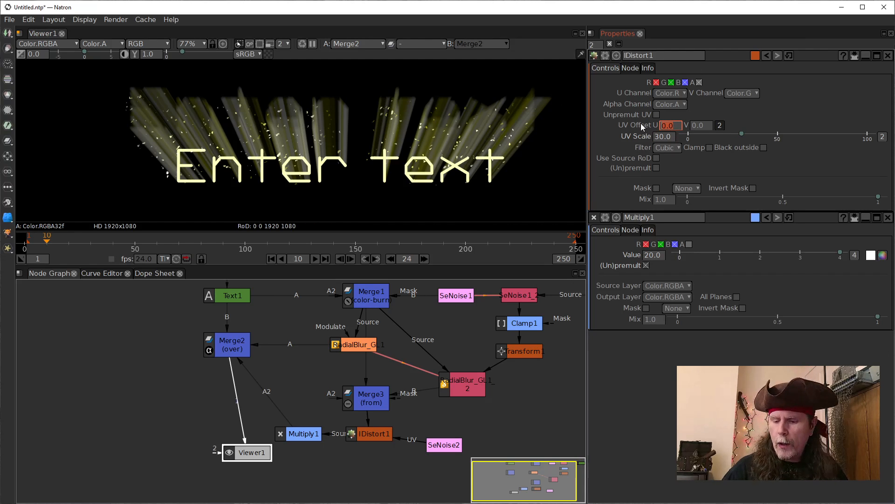
# Set the UV Offset of IDistort1 to 0.5 for both U and V.
pyautogui.write('0.5')
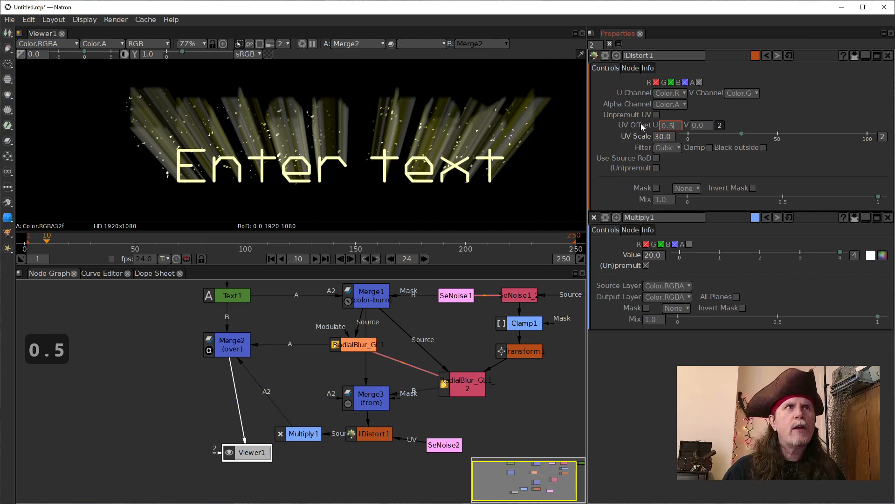
pyautogui.press('Tab')
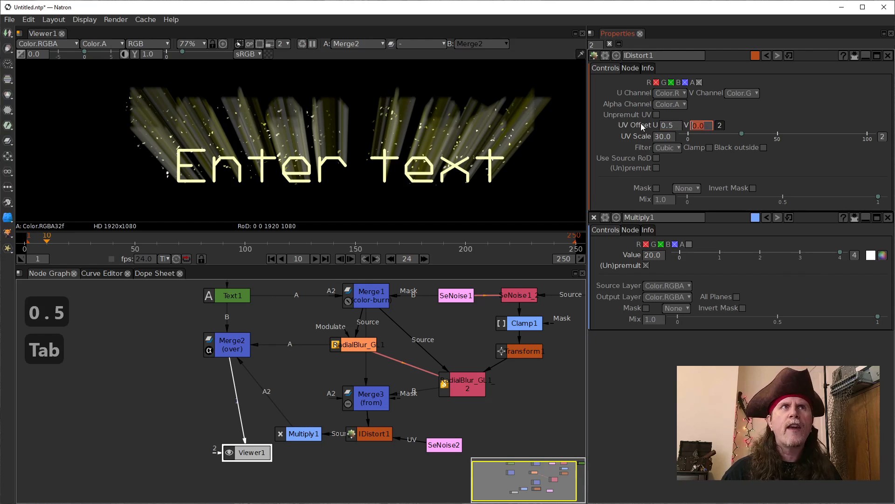
pyautogui.write('0.5')
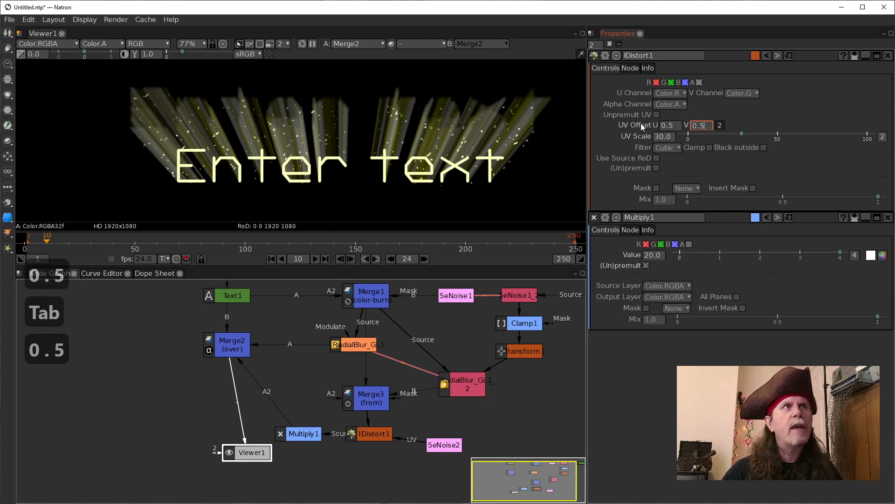
pyautogui.press('Return')
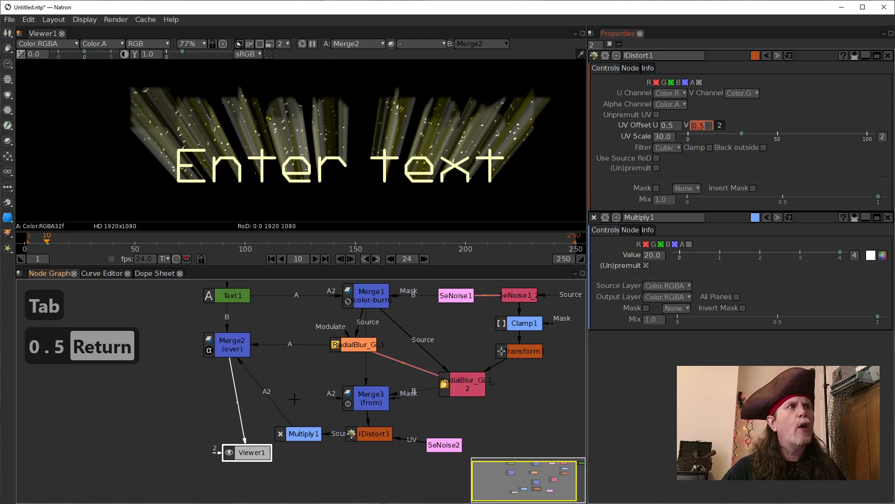
# Align Viewer1 vertically beneath Text1 and move Merge2 down closer to it.
pyautogui.click(275, 410)
pyautogui.click(293, 433)
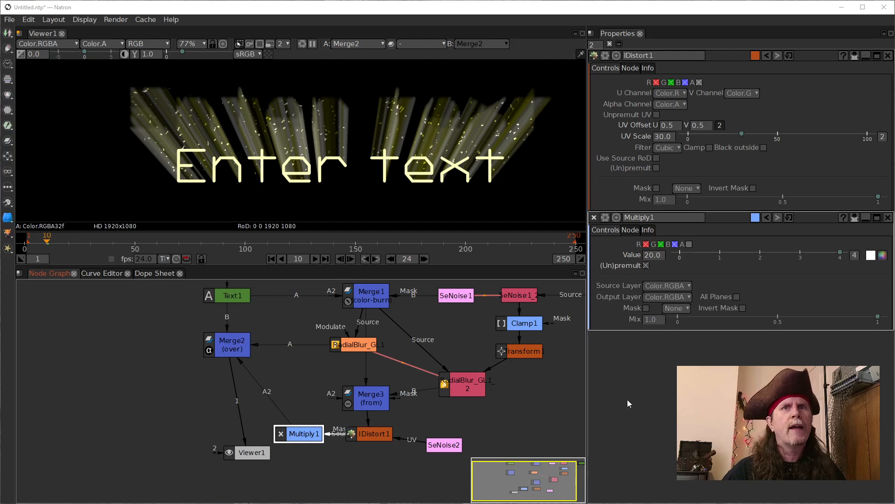
pyautogui.moveTo(248, 452); pyautogui.dragTo(228, 455)
pyautogui.moveTo(212, 354); pyautogui.dragTo(213, 375)
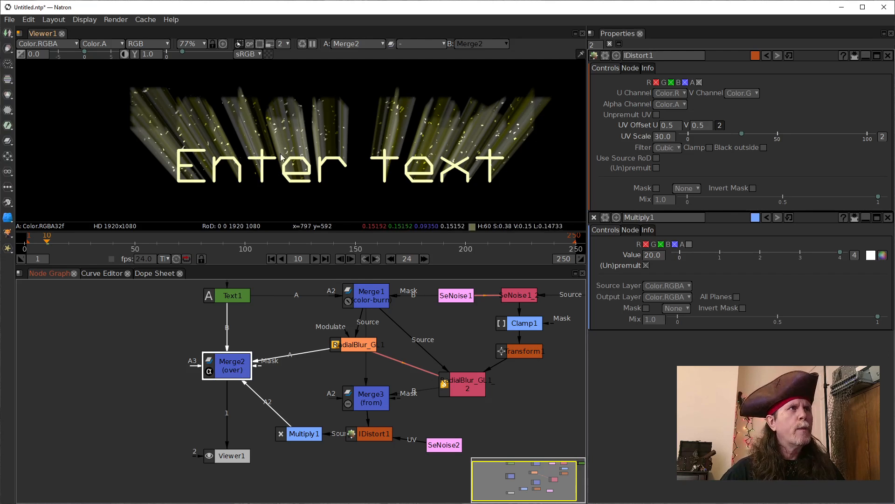
pyautogui.press('Tab')
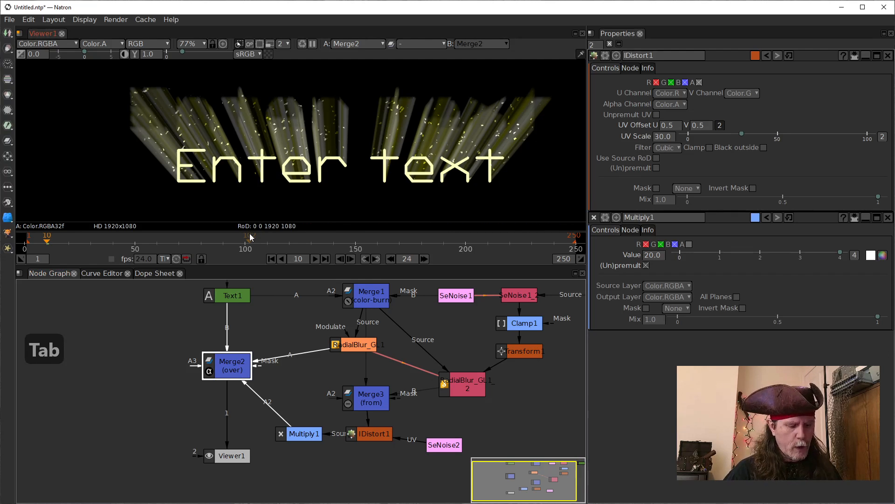
pyautogui.press('g')
pyautogui.press('l')
pyautogui.press('o')
pyautogui.press('w')
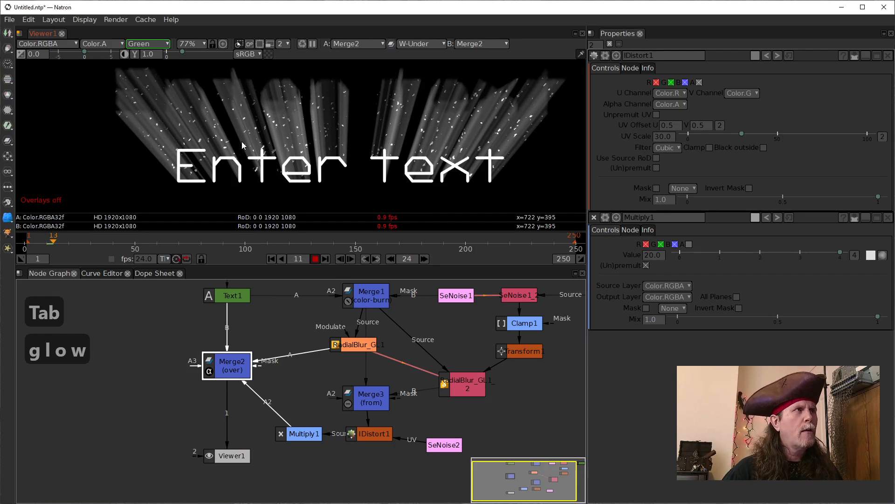
pyautogui.press('g')
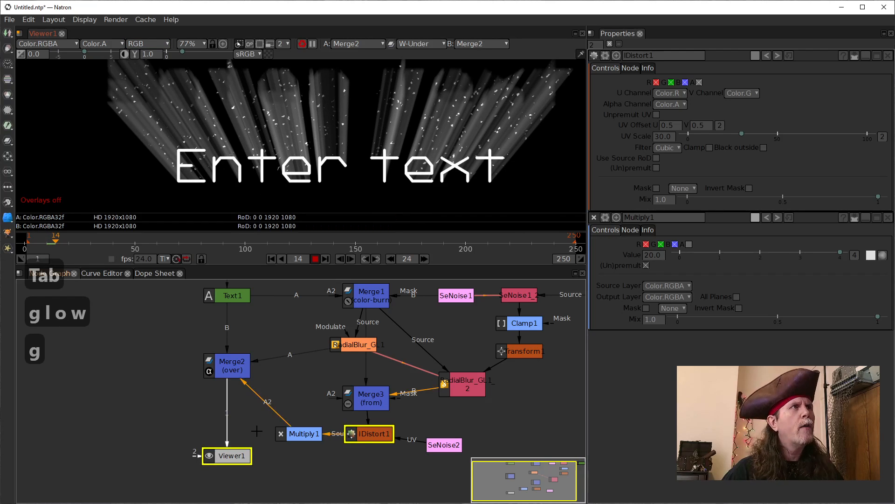
# Insert a Glow filter node between Merge2 and Viewer1.
pyautogui.click(221, 361)
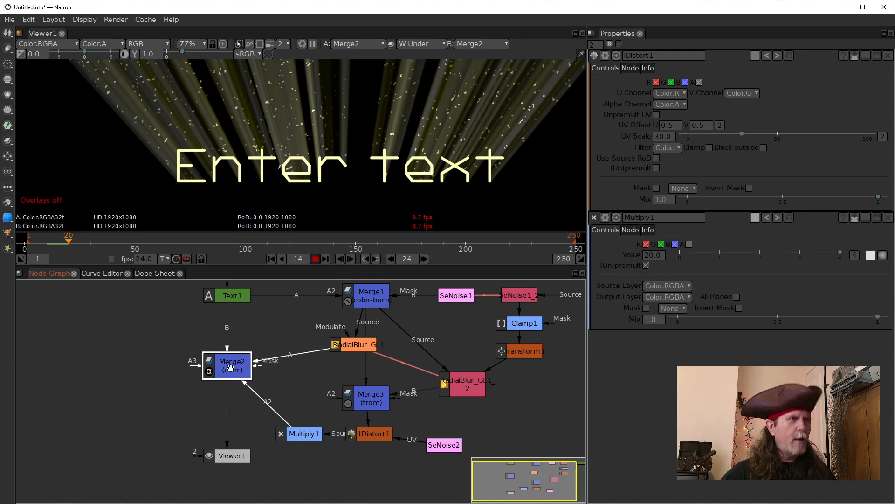
pyautogui.press('Tab')
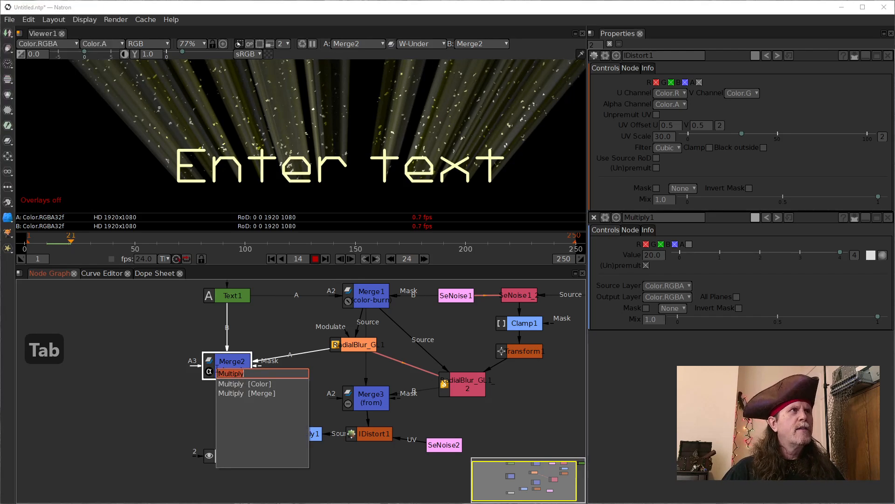
pyautogui.write('glow')
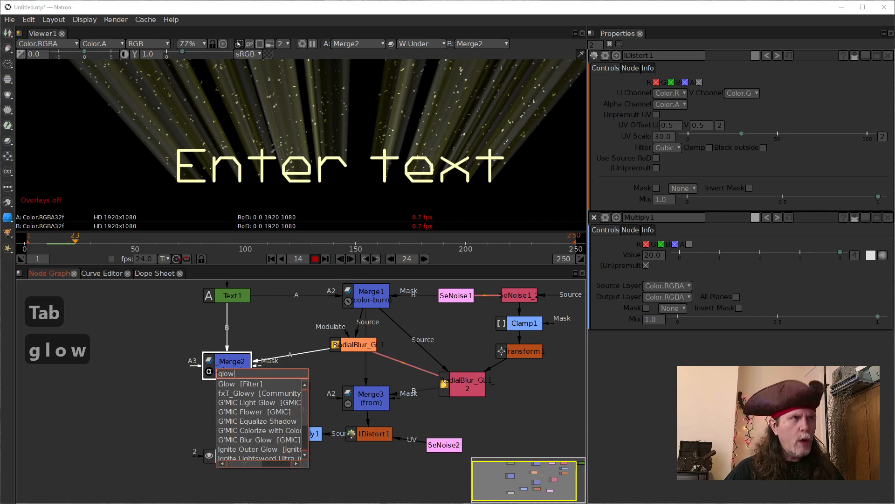
pyautogui.press('Down')
pyautogui.press('Return')
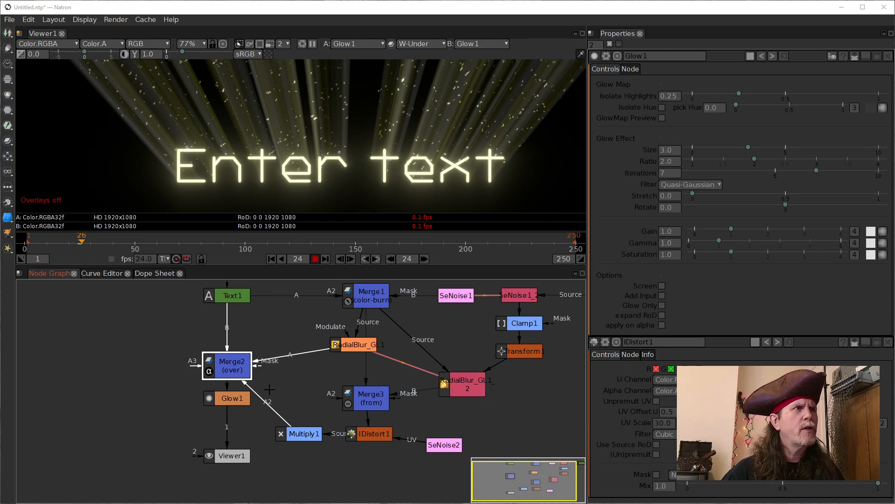
# Stop the playback at frame 25 and set the Gain of Glow1 to 3.0.
pyautogui.click(232, 397)
pyautogui.click(315, 259)
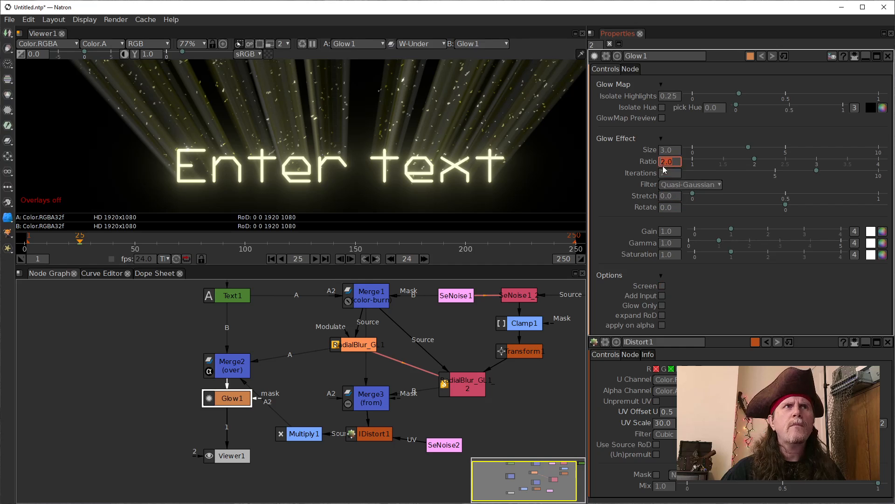
pyautogui.click(667, 232)
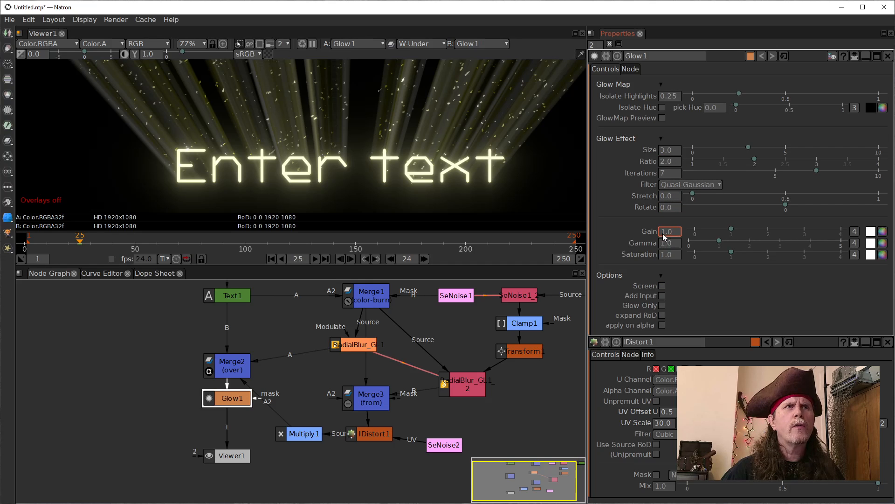
pyautogui.write('3')
pyautogui.press('Return')
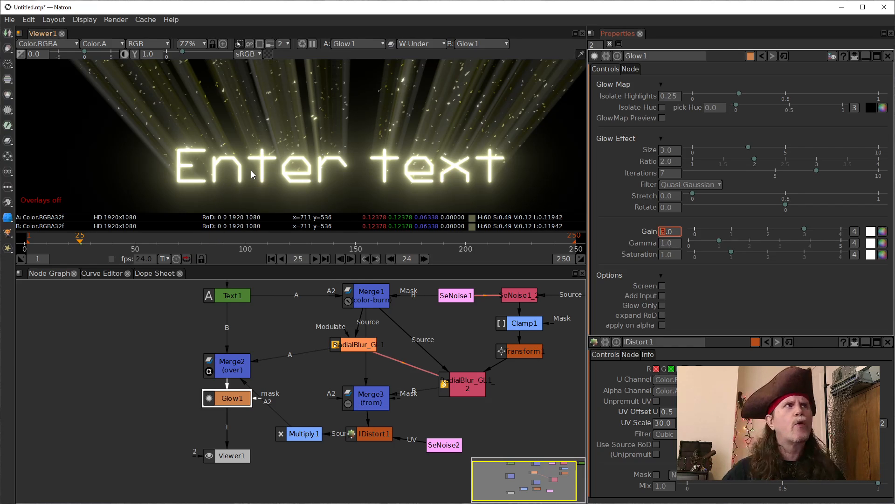
# Inspect the glowing text and rays, comparing Glow1's color output with its alpha channel.
pyautogui.moveTo(385, 132); pyautogui.dragTo(369, 165)
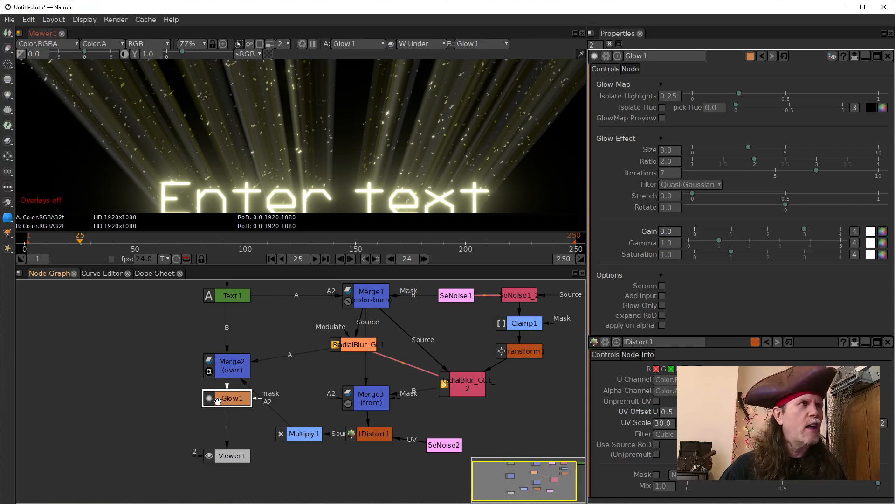
pyautogui.scroll(-3, 277, 140)
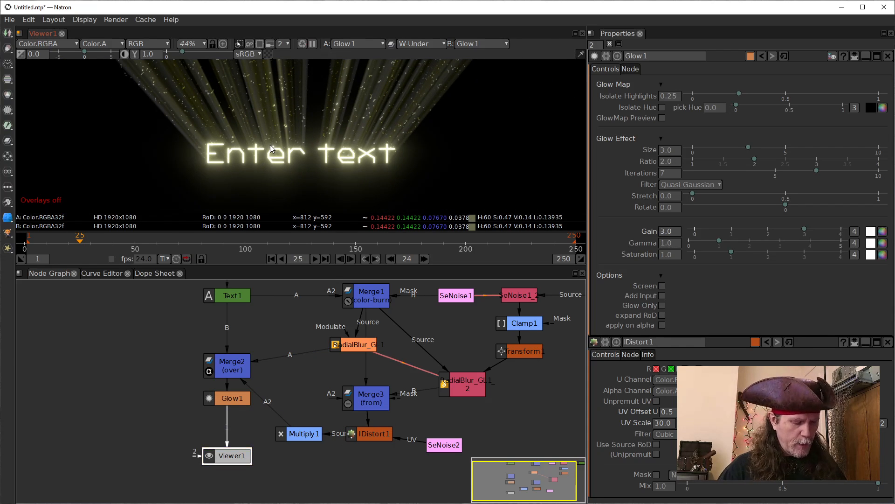
pyautogui.press('a')
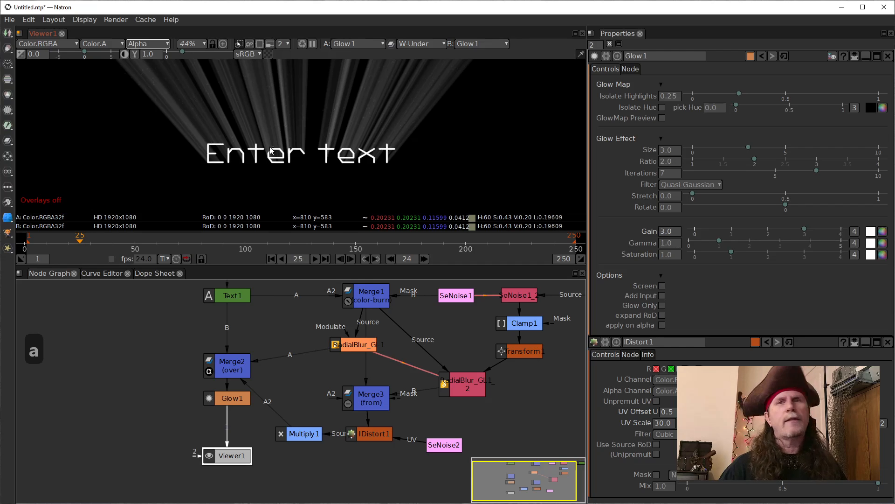
pyautogui.press('a')
pyautogui.press('a')
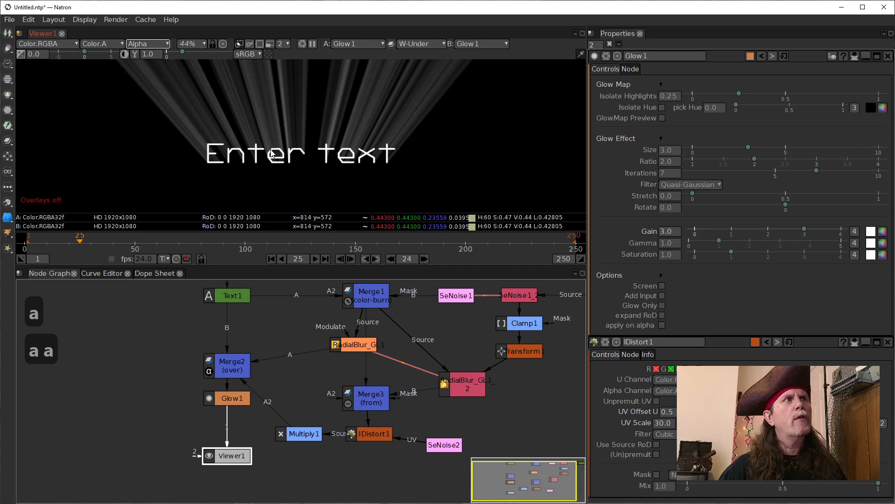
pyautogui.press('a')
pyautogui.press('a')
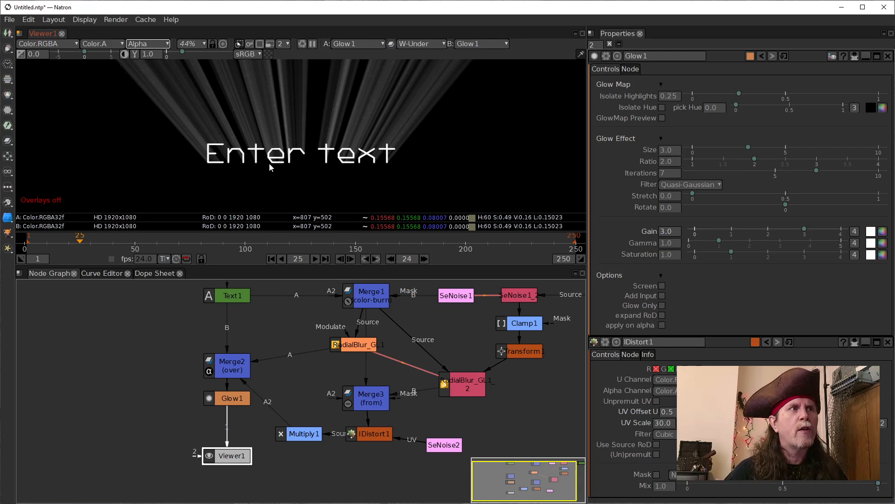
# Insert a Shuffle channel node between Glow1 and Viewer1.
pyautogui.click(366, 440)
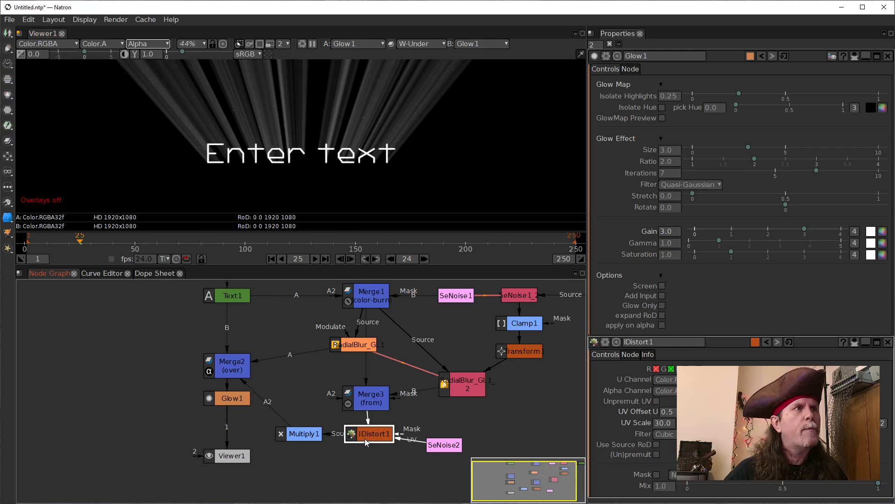
pyautogui.click(304, 433)
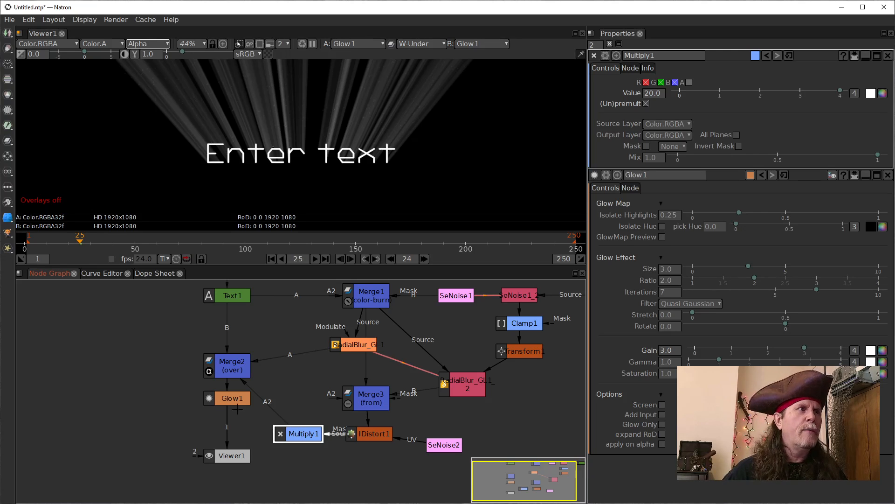
pyautogui.click(218, 404)
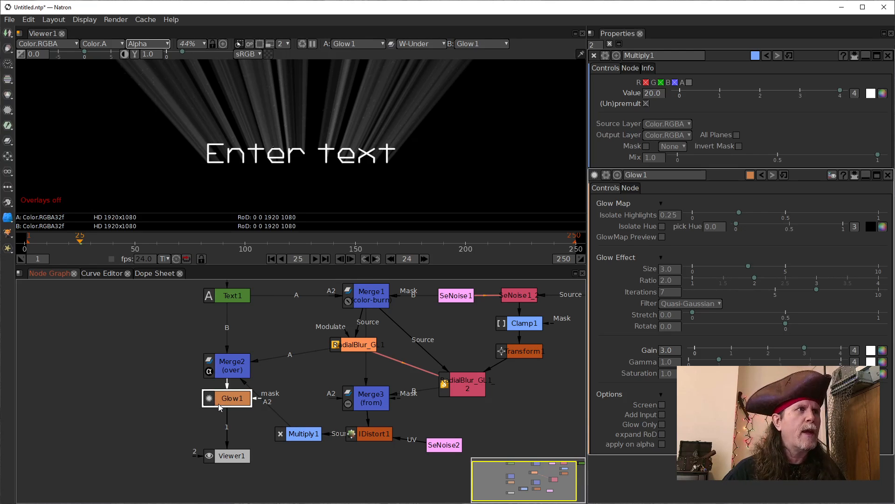
pyautogui.press('Tab')
pyautogui.write('Glow')
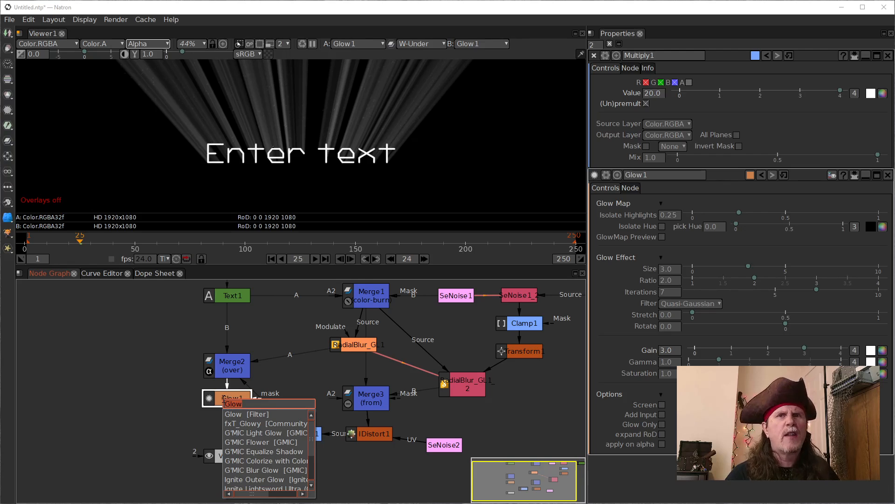
pyautogui.press('Tab')
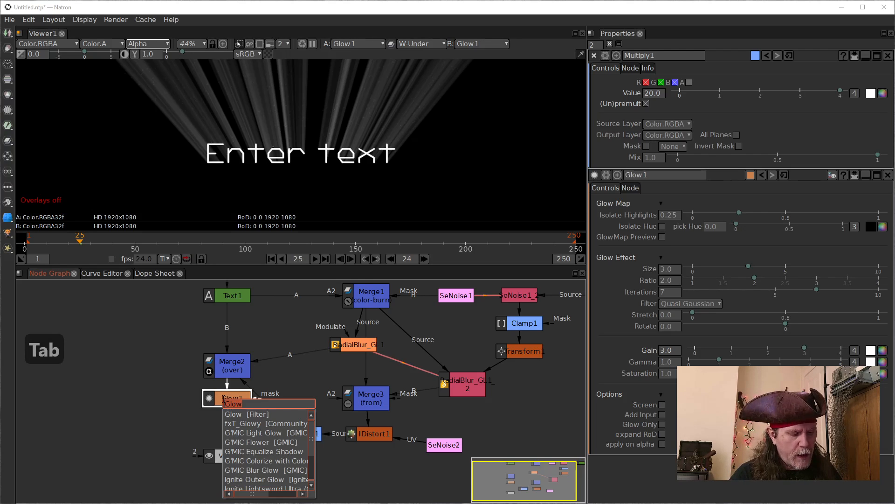
pyautogui.write('shuif')
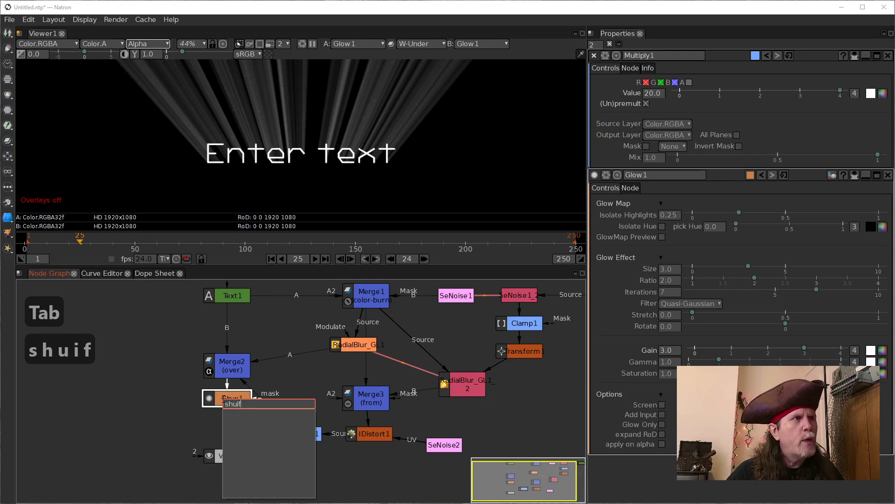
pyautogui.press('BackSpace')
pyautogui.press('BackSpace')
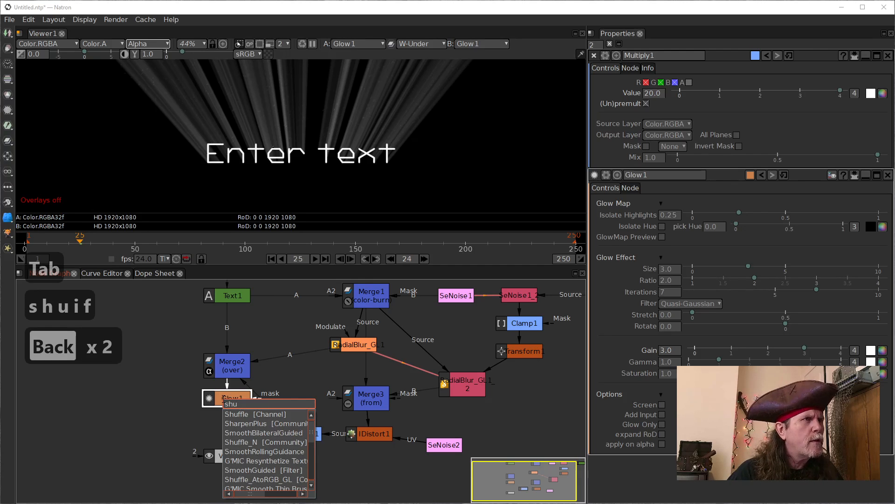
pyautogui.press('Down')
pyautogui.press('Return')
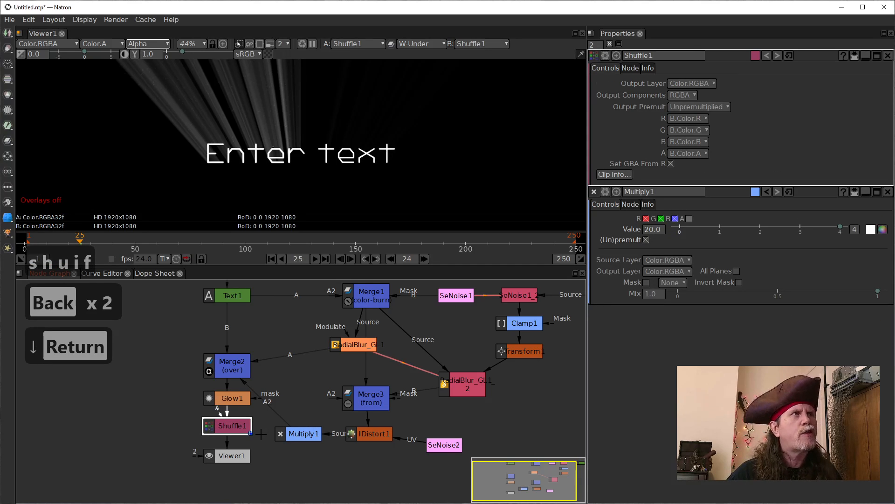
# Move Viewer1 below Shuffle1, return the viewer to RGB display, and place Constant1 above SeNoise1_2.
pyautogui.moveTo(236, 460); pyautogui.dragTo(223, 470)
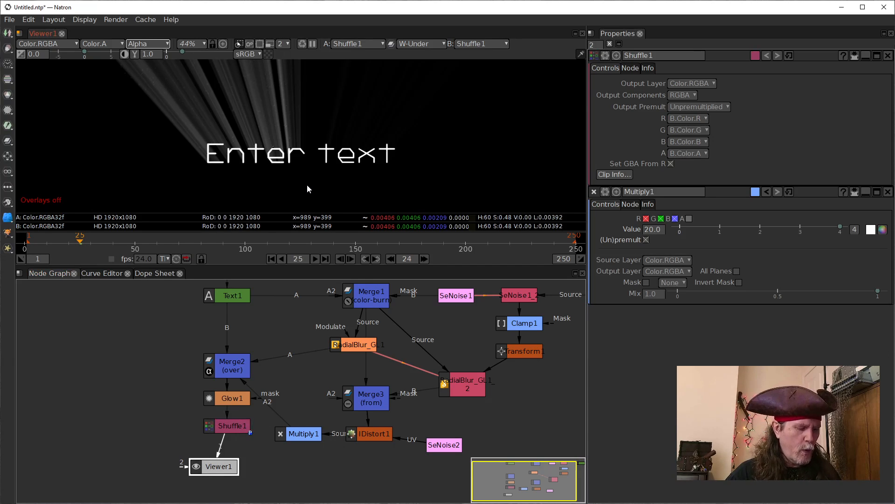
pyautogui.press('a')
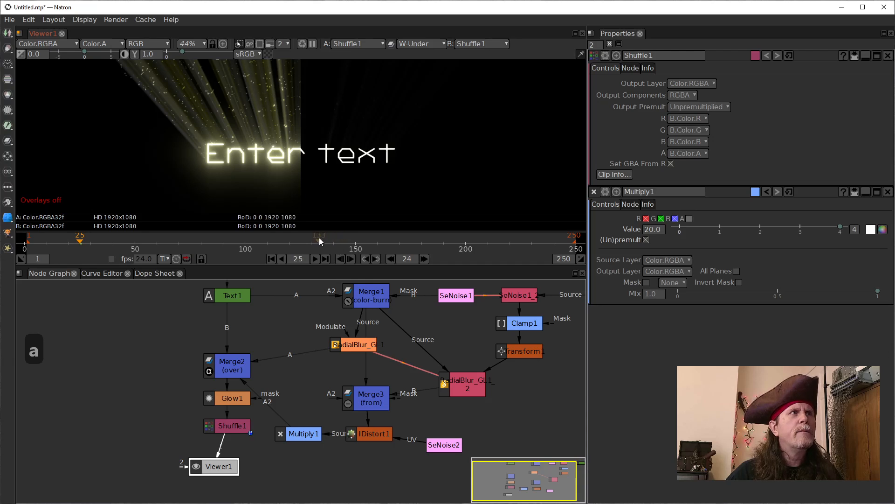
pyautogui.moveTo(261, 281); pyautogui.dragTo(209, 372)
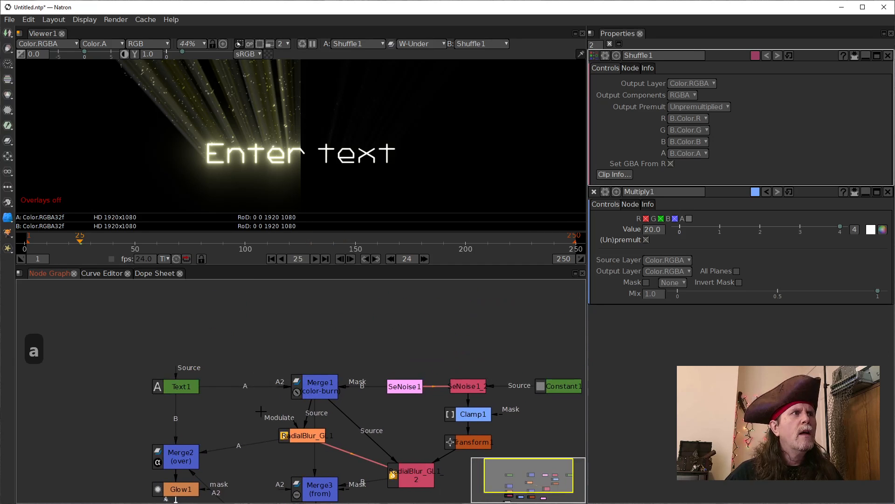
pyautogui.moveTo(543, 387); pyautogui.dragTo(424, 325)
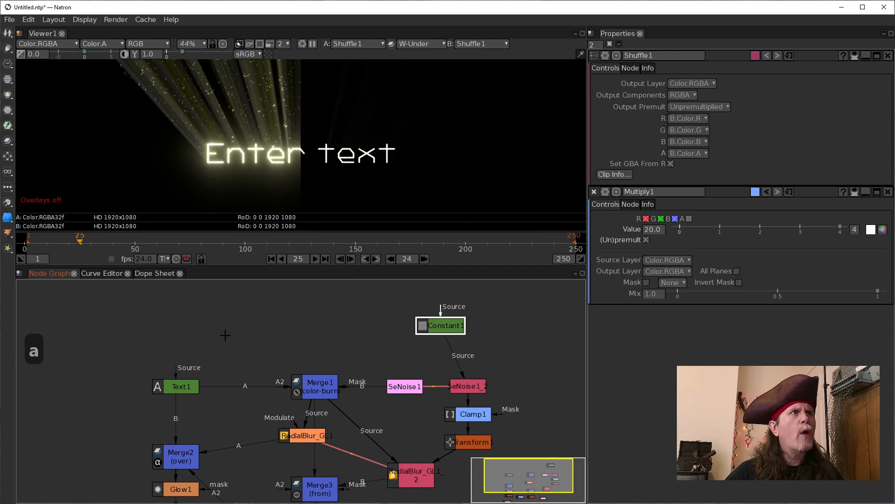
pyautogui.scroll(-3, 242, 329)
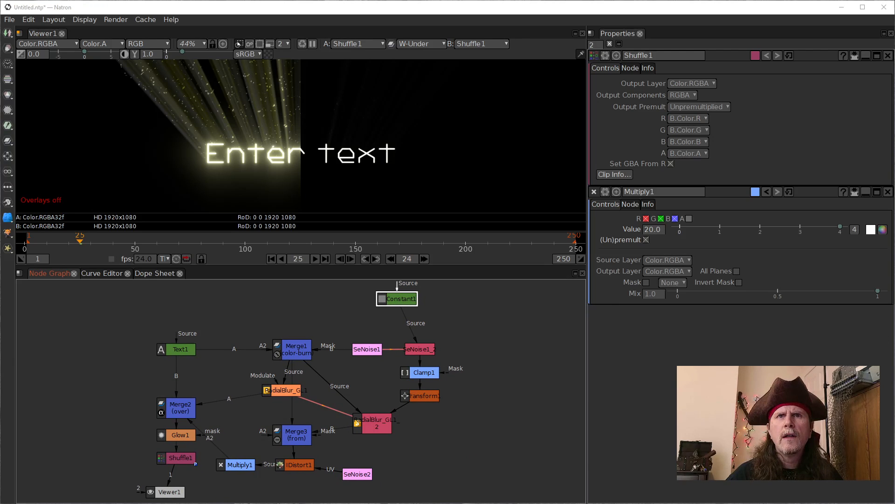
# Set the A output channel of Shuffle1 to 1.
pyautogui.click(184, 457)
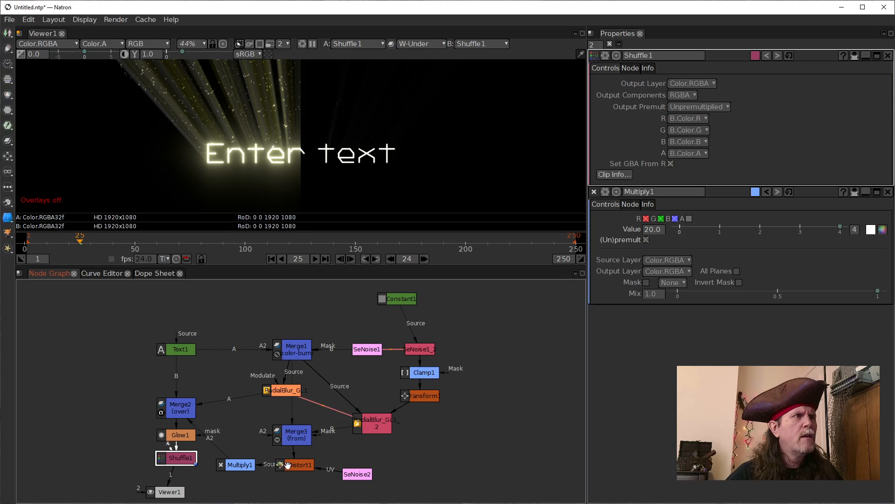
pyautogui.moveTo(288, 464); pyautogui.dragTo(304, 431)
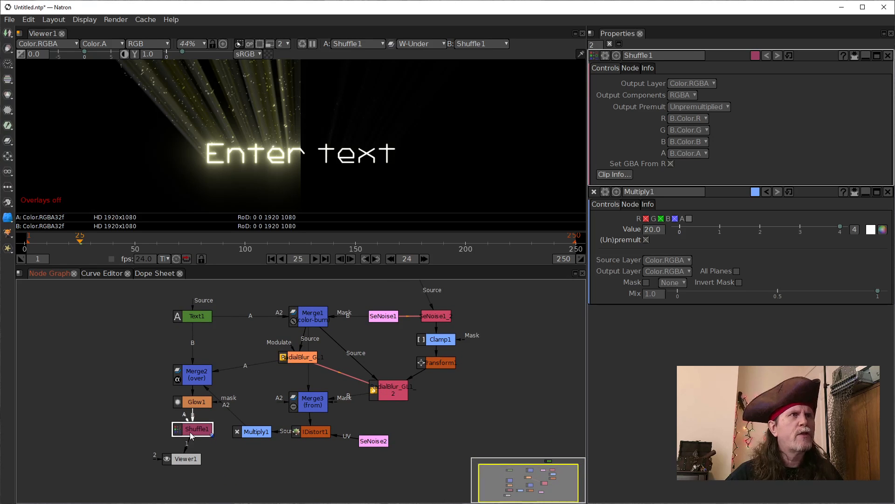
pyautogui.click(685, 154)
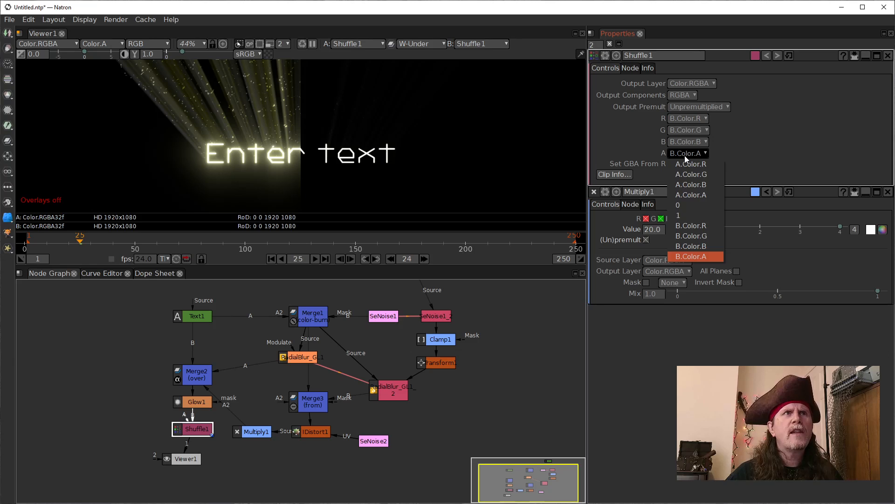
pyautogui.click(699, 217)
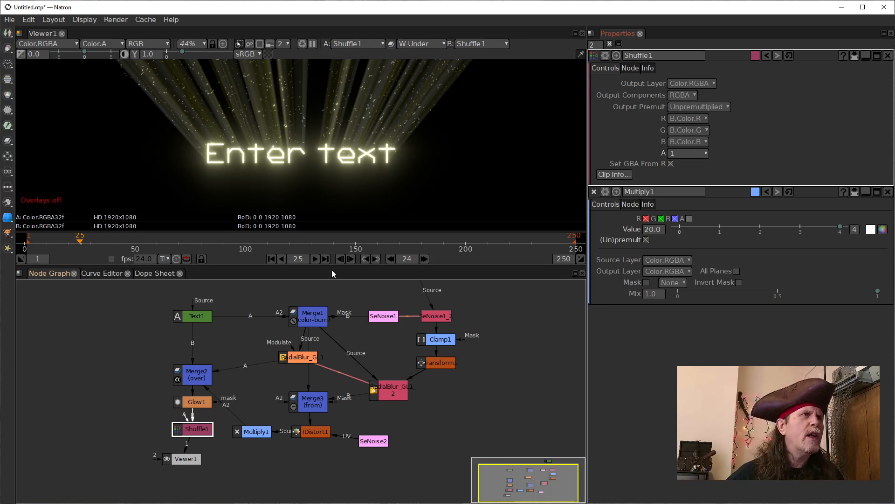
pyautogui.scroll(-1, 313, 172)
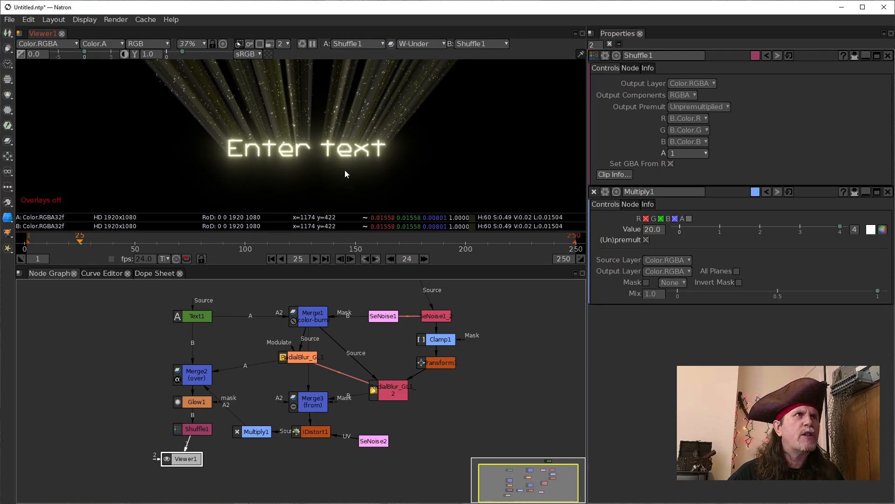
# Move Viewer1 to the lower left of Shuffle1 in the node graph.
pyautogui.moveTo(188, 451); pyautogui.dragTo(162, 455)
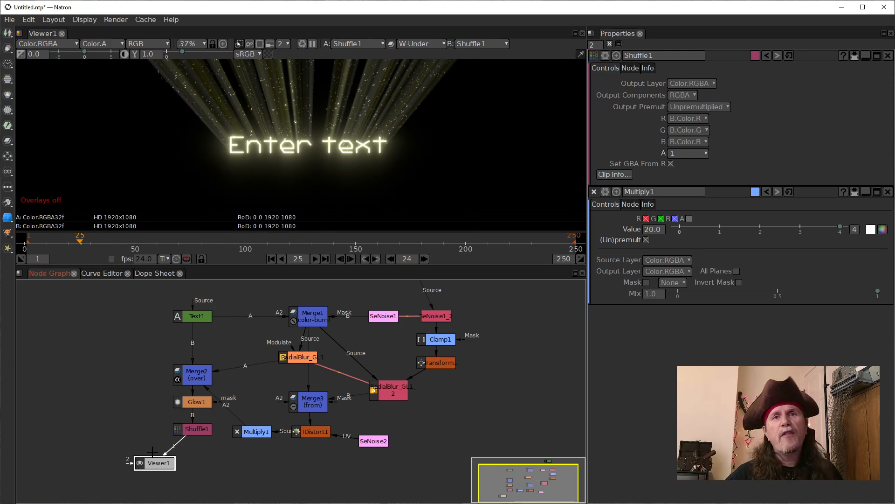
pyautogui.click(200, 431)
pyautogui.click(326, 172)
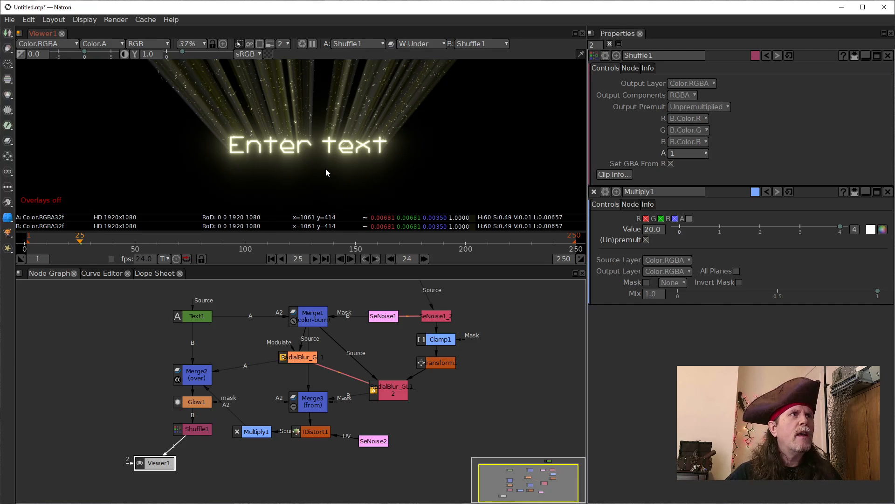
# Compare Shuffle1's alpha output set to B.Color.A and to 1 in the alpha display, ending with 1 and the RGB view.
pyautogui.press('a')
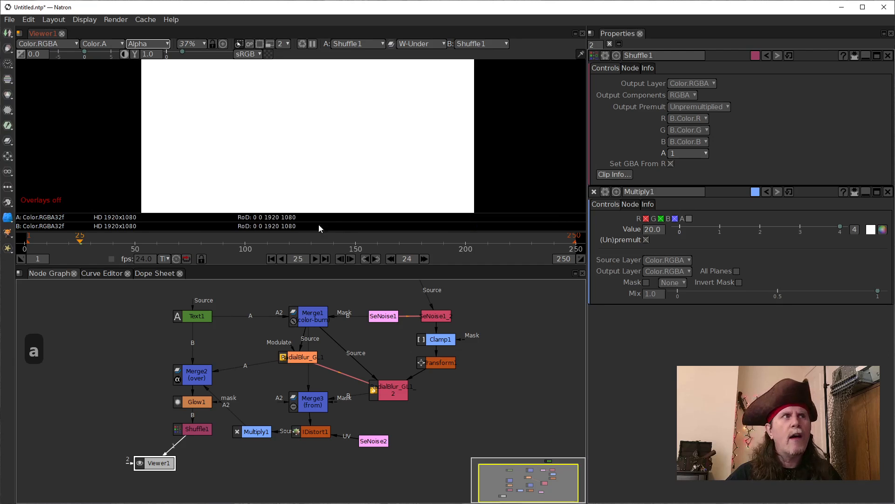
pyautogui.click(690, 152)
pyautogui.click(694, 256)
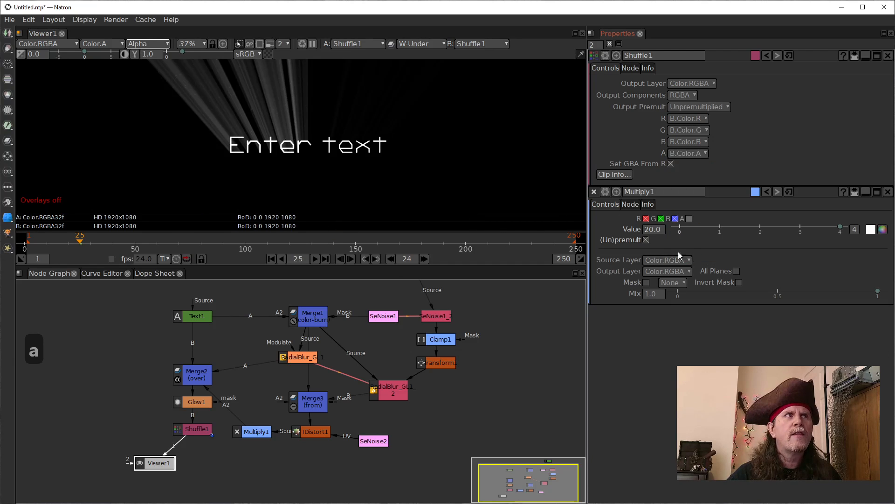
pyautogui.click(678, 152)
pyautogui.click(688, 215)
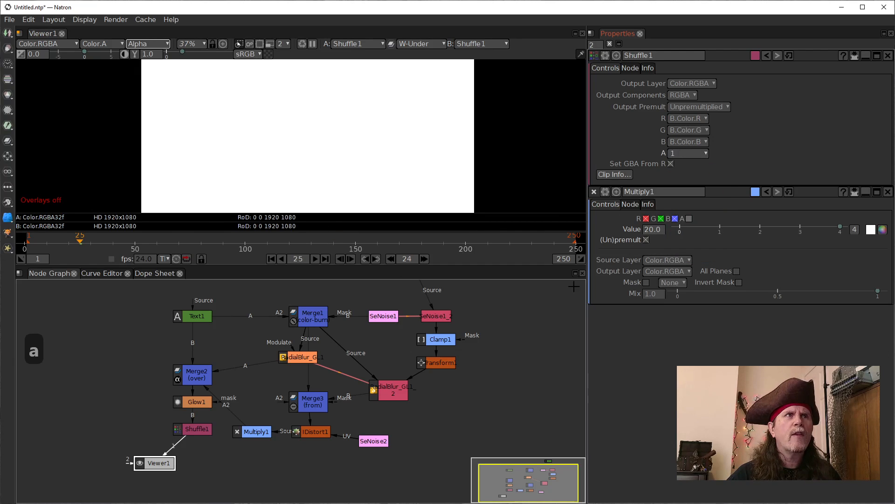
pyautogui.click(188, 429)
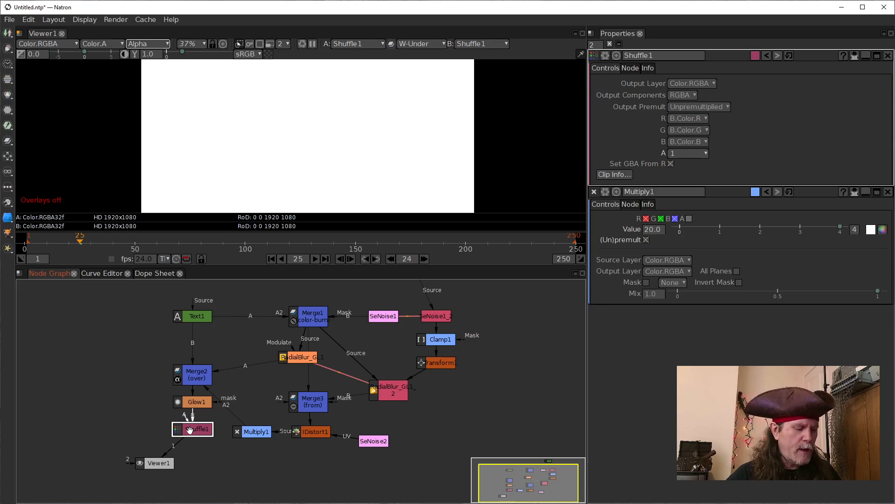
pyautogui.click(227, 132)
pyautogui.press('a')
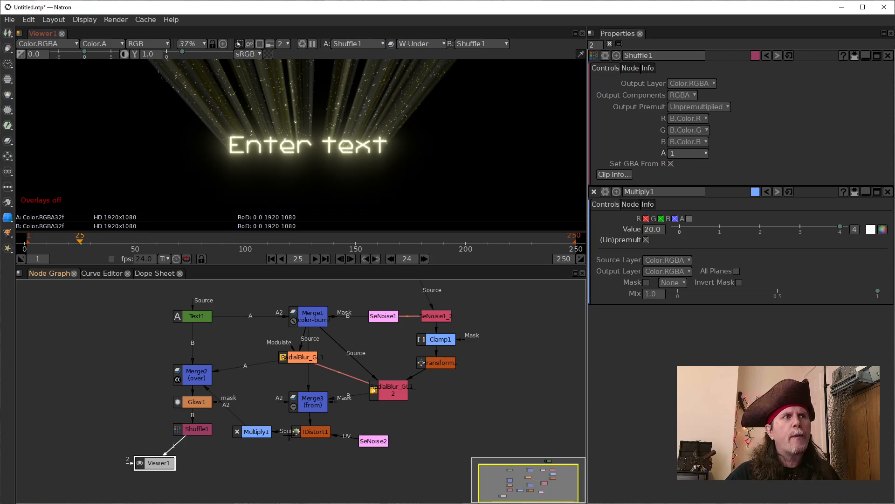
# Move Shuffle1 down beside Viewer1 and connect the viewer to IDistort1, showing its alpha channel.
pyautogui.moveTo(195, 427); pyautogui.dragTo(194, 459)
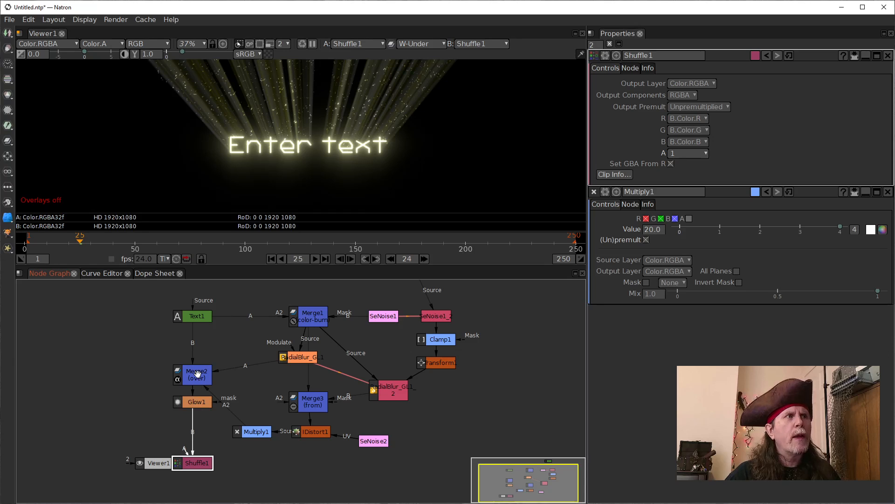
pyautogui.click(262, 431)
pyautogui.click(381, 396)
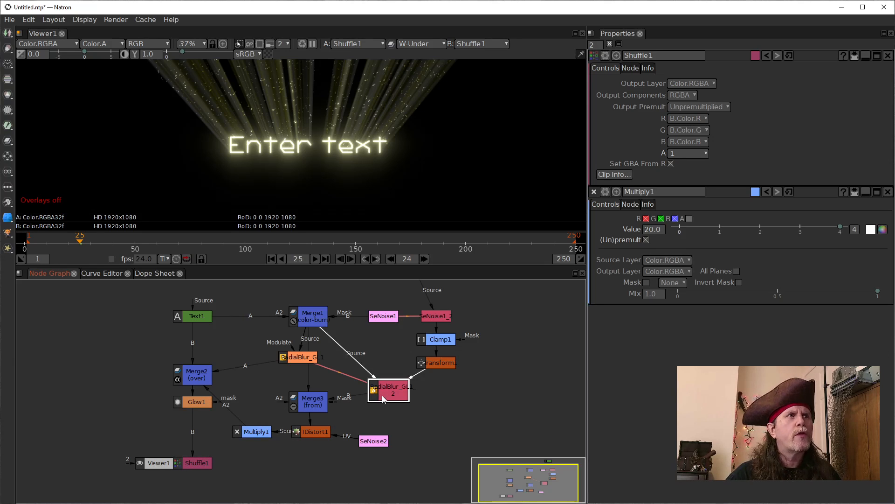
pyautogui.click(319, 432)
pyautogui.press('1')
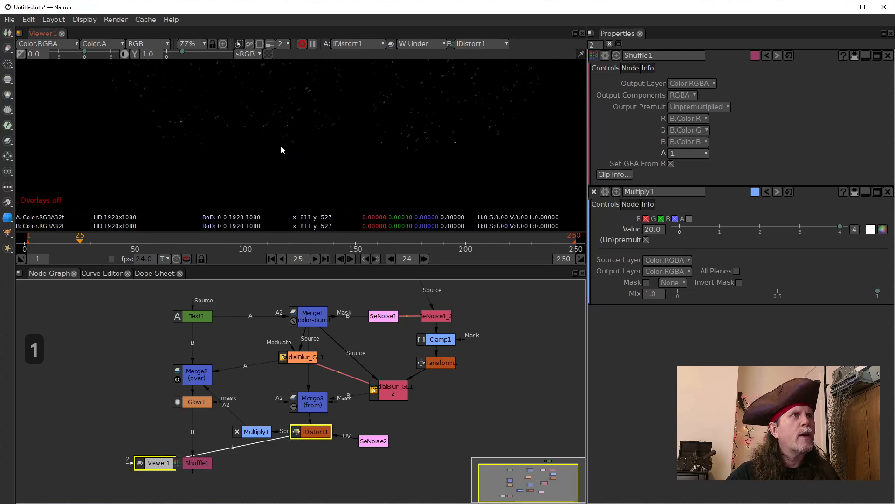
pyautogui.scroll(5, 284, 153)
pyautogui.press('a')
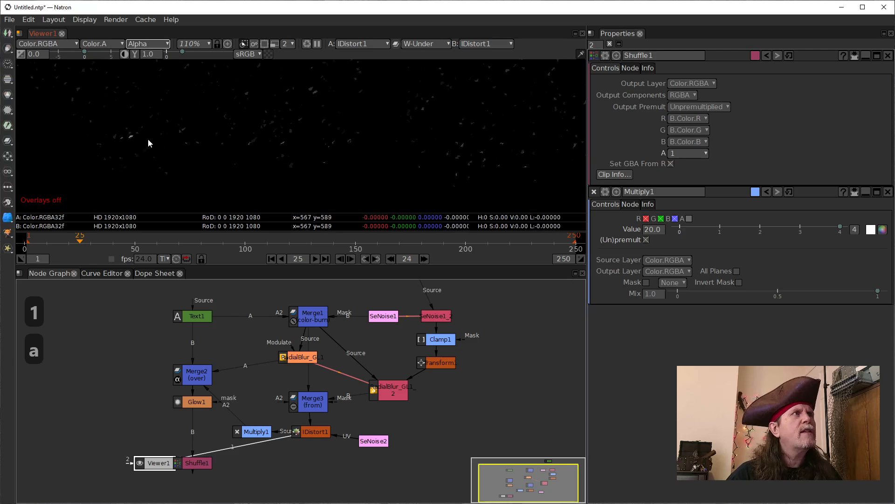
# View the alpha channel of Multiply1 and of Glow1 to examine how the particles appear in each.
pyautogui.click(256, 433)
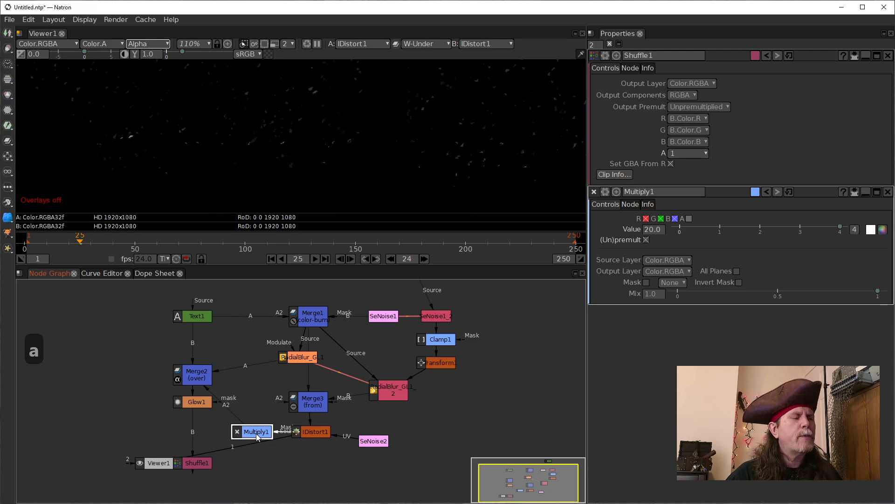
pyautogui.press('q')
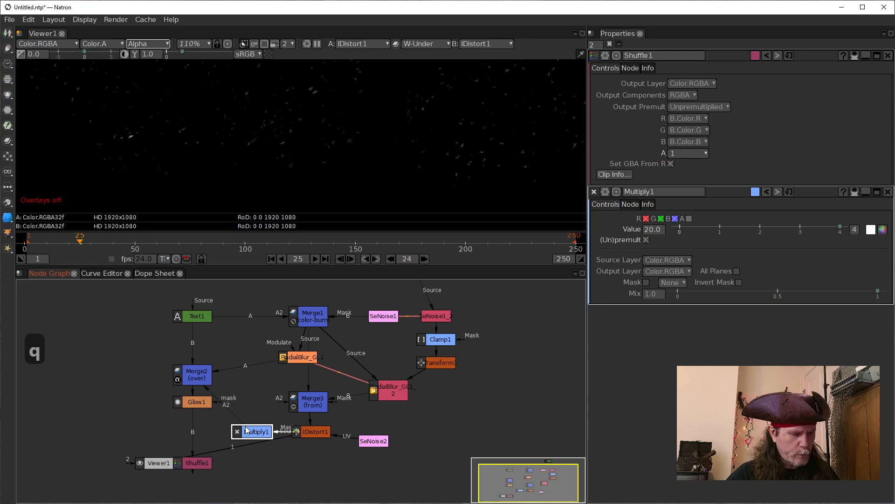
pyautogui.press('1')
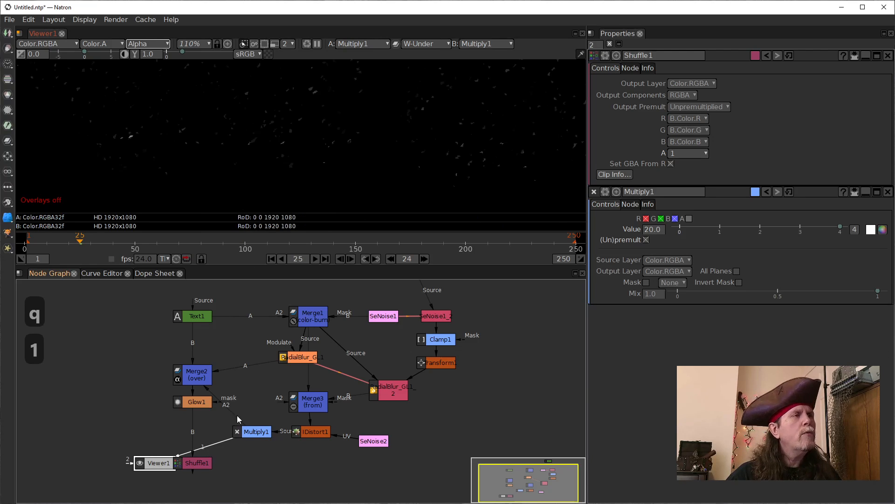
pyautogui.click(204, 401)
pyautogui.press('1')
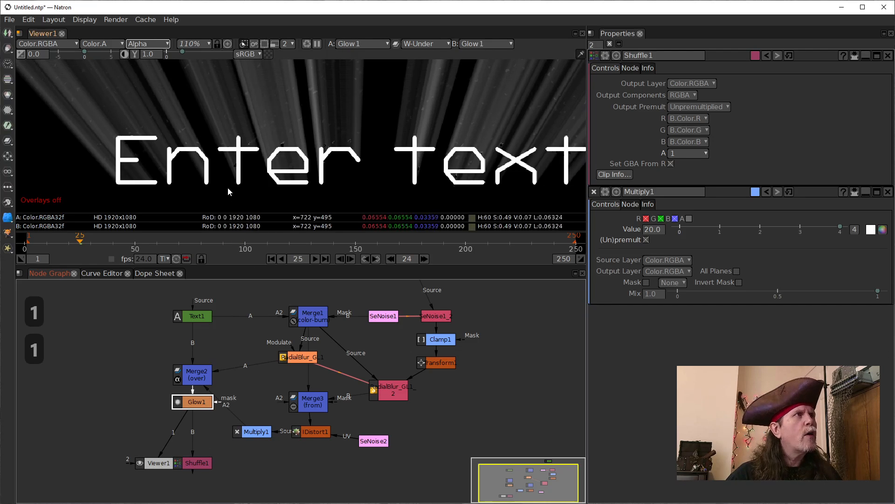
pyautogui.moveTo(300, 152); pyautogui.dragTo(293, 186)
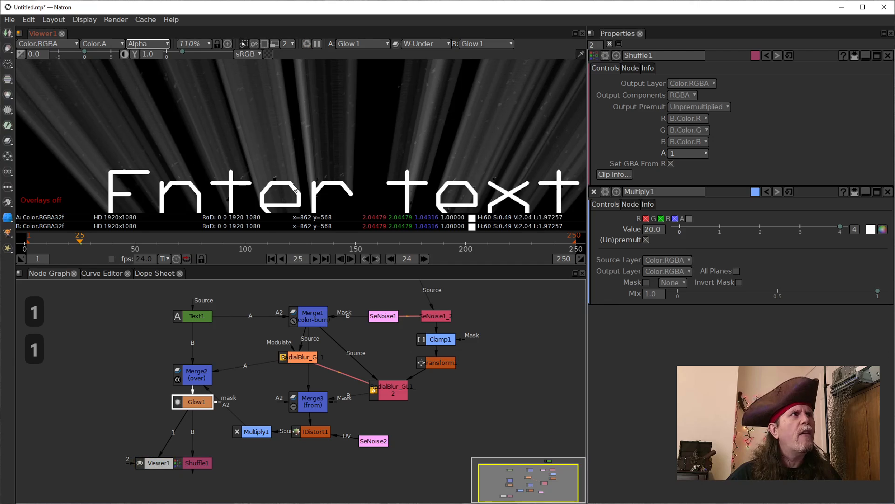
pyautogui.click(256, 431)
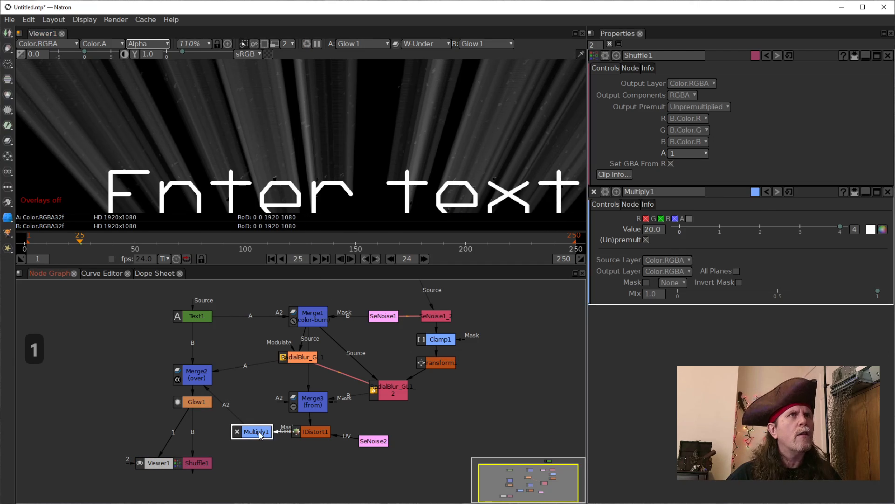
# Enable the alpha channel in Multiply1 and check the particles in Glow1's alpha display.
pyautogui.click(689, 82)
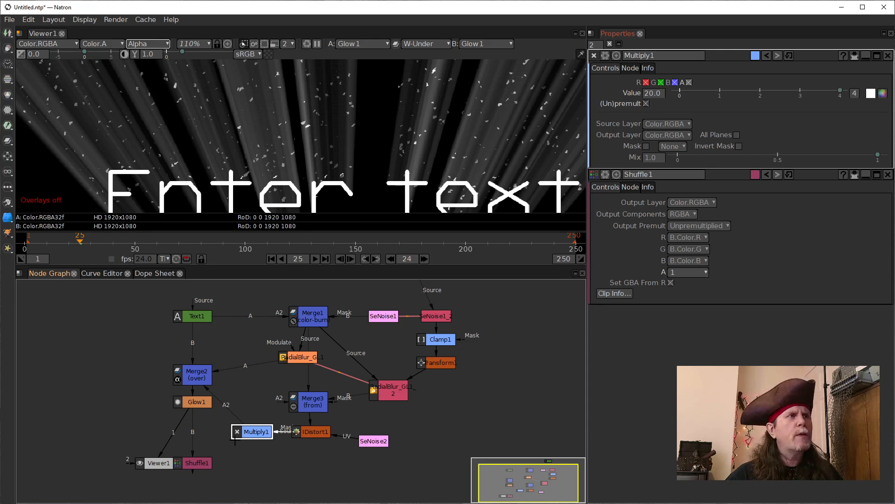
pyautogui.click(196, 402)
pyautogui.scroll(-7, 288, 84)
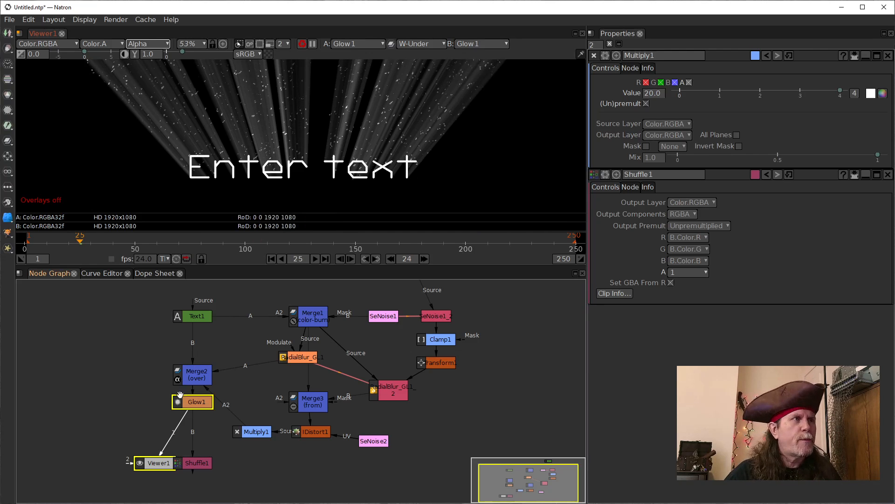
# Connect the viewer to Shuffle1 and switch it from the alpha display back to RGB.
pyautogui.click(193, 464)
pyautogui.press('1')
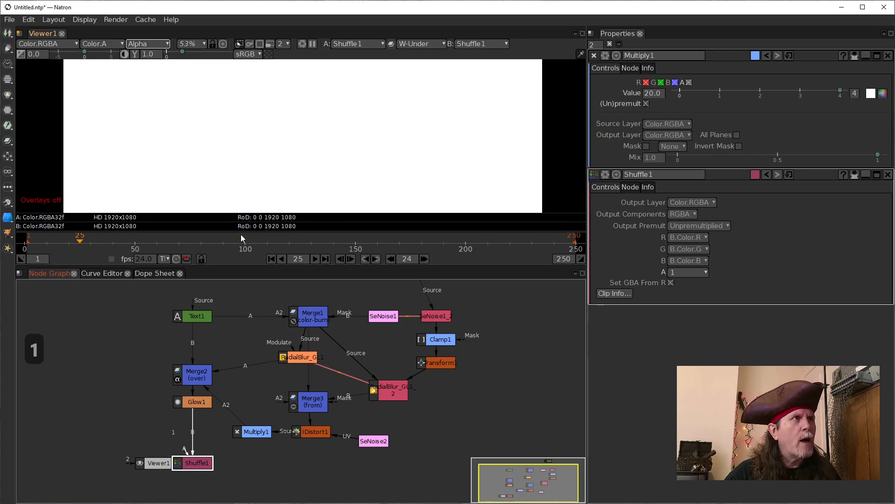
pyautogui.click(228, 176)
pyautogui.press('a')
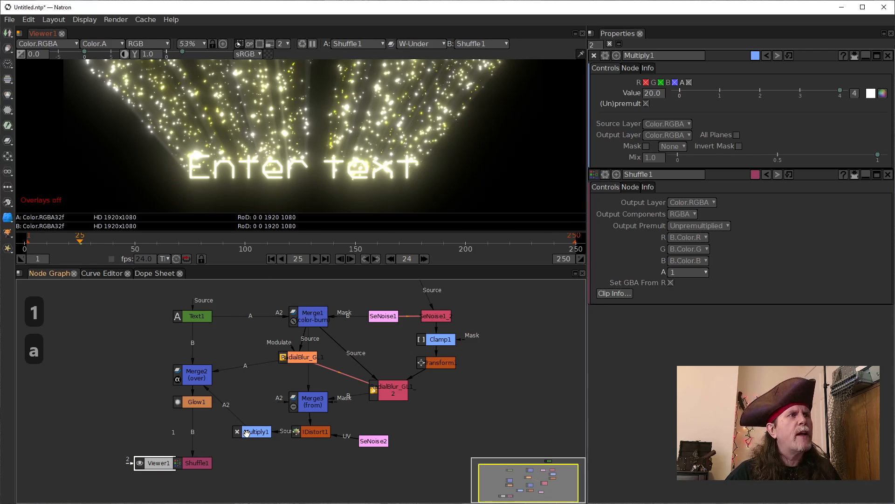
# Reduce Multiply1's value to dim the particles, trying 5.0 and settling on 4.0.
pyautogui.click(247, 432)
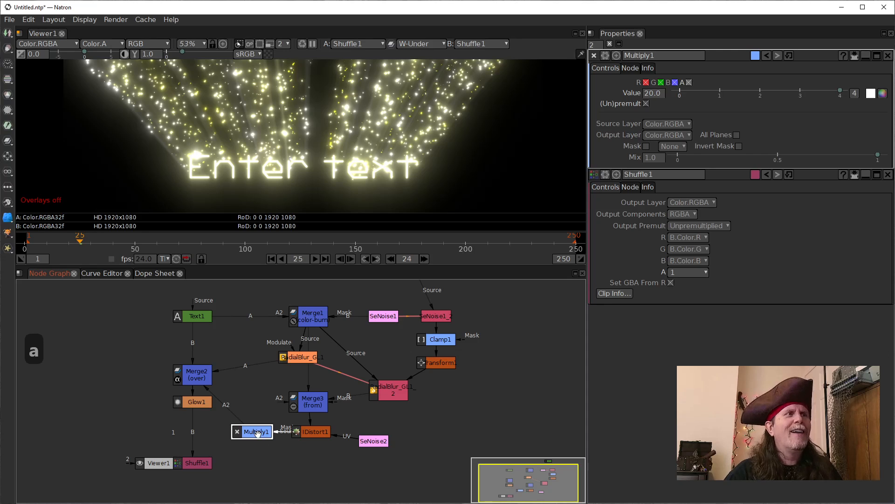
pyautogui.click(652, 93)
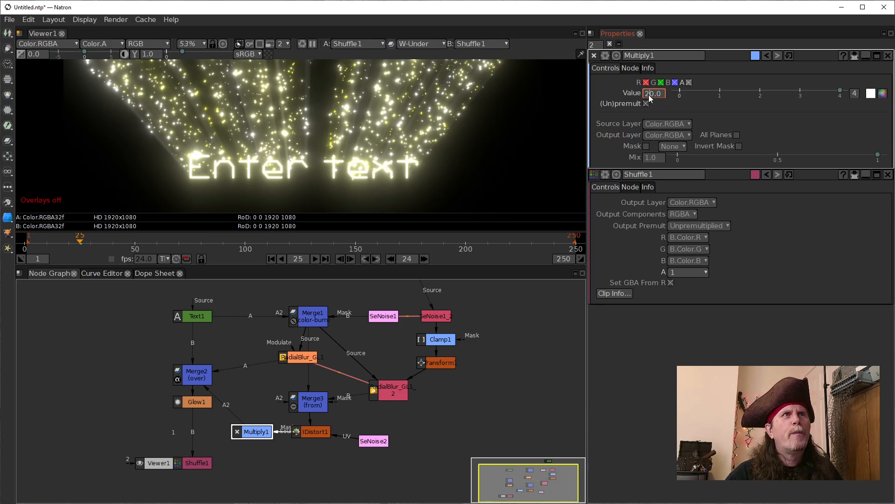
pyautogui.press('BackSpace')
pyautogui.press('Down')
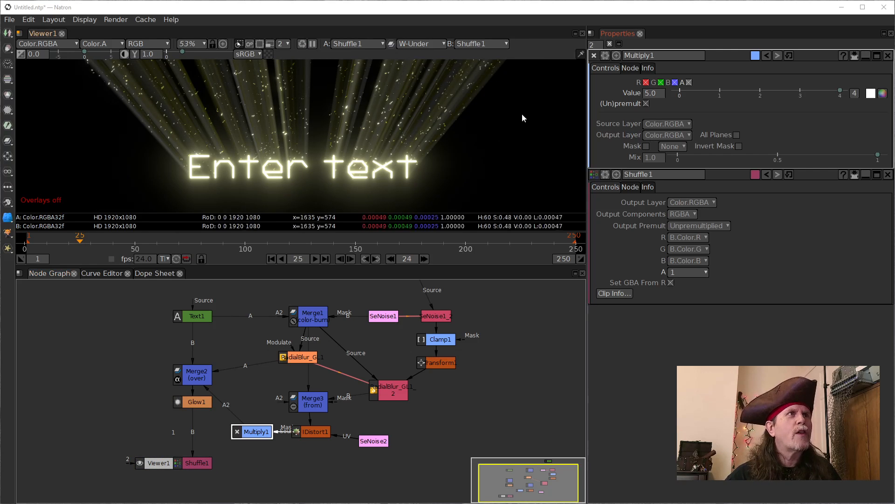
pyautogui.click(647, 94)
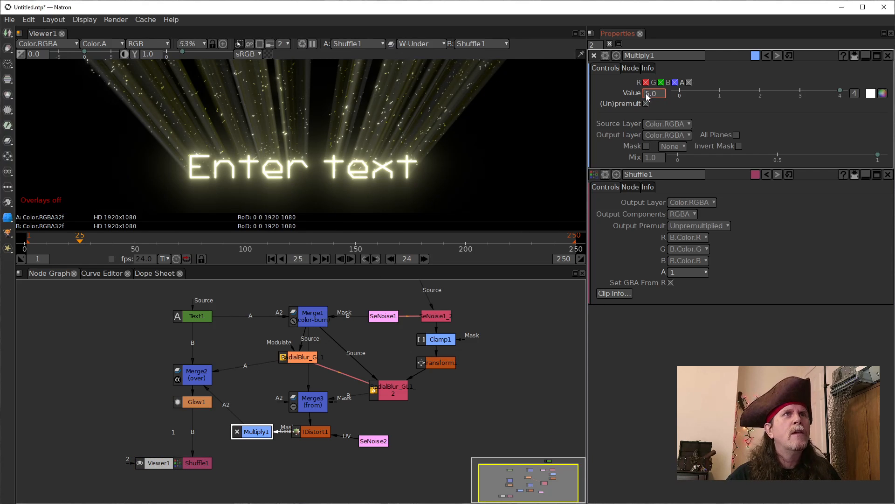
pyautogui.press('Down')
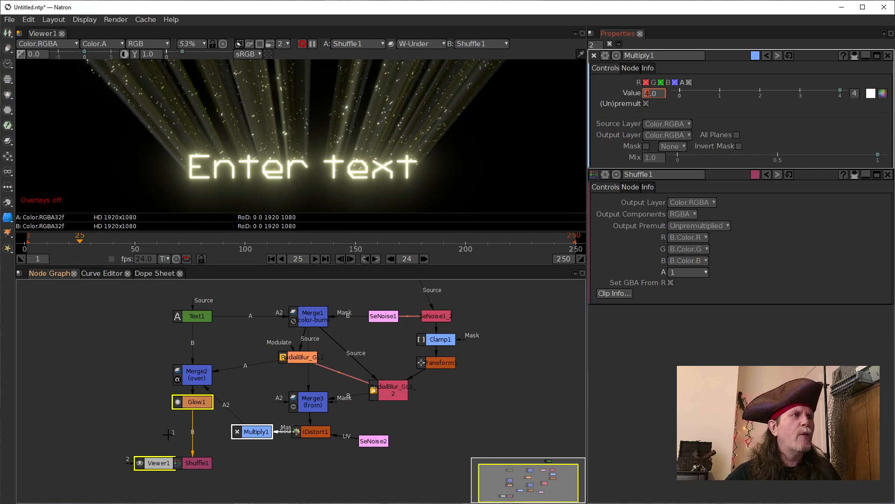
# Move Viewer1 farther left of Shuffle1 in the node graph and raise Shuffle1 to just below Glow1.
pyautogui.moveTo(158, 462); pyautogui.dragTo(135, 462)
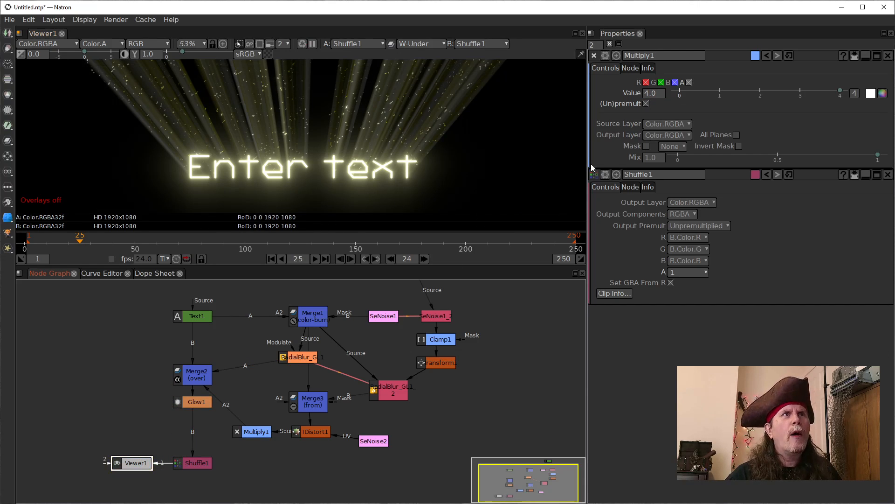
pyautogui.click(257, 431)
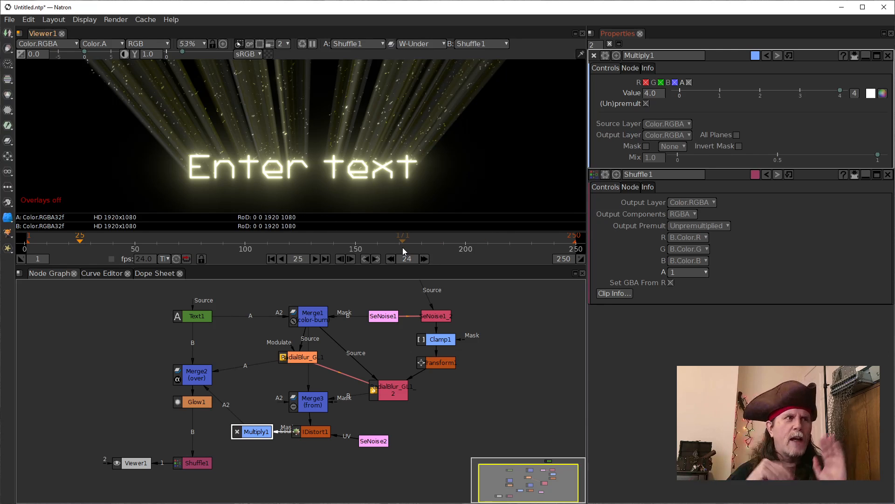
pyautogui.moveTo(200, 464); pyautogui.dragTo(195, 425)
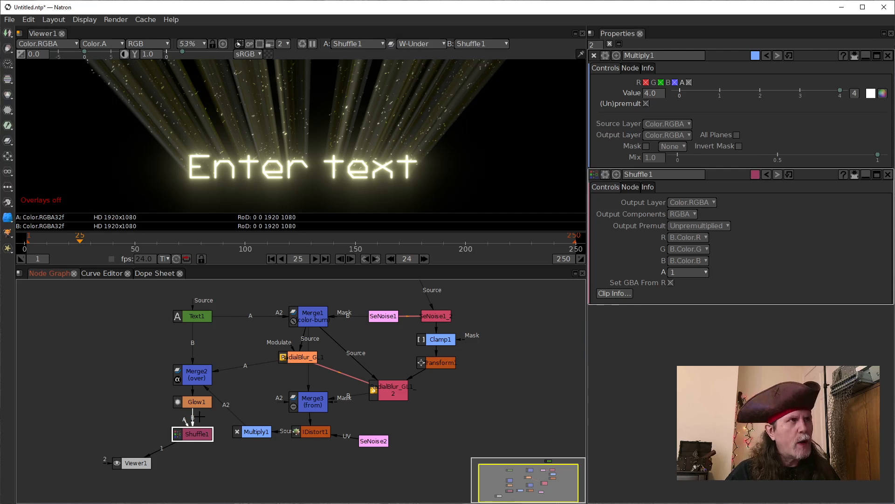
# Insert a Clamp node between Shuffle1 and Viewer1.
pyautogui.press('Tab')
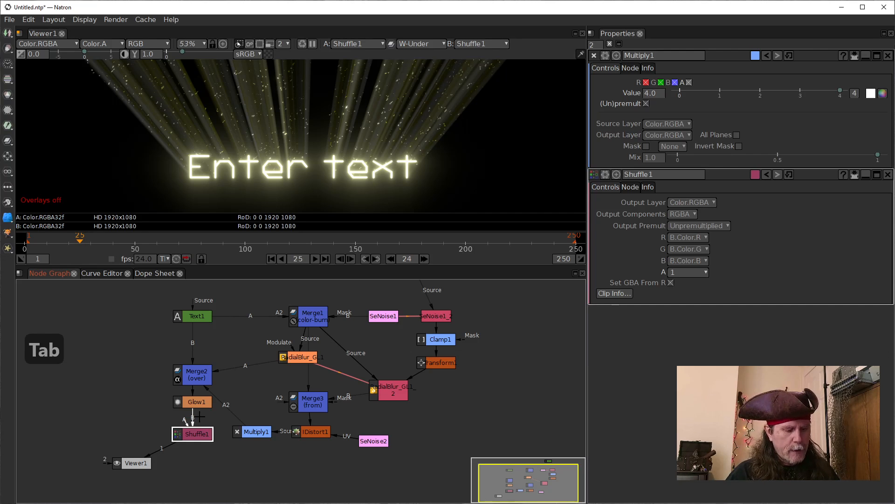
pyautogui.write('clamp')
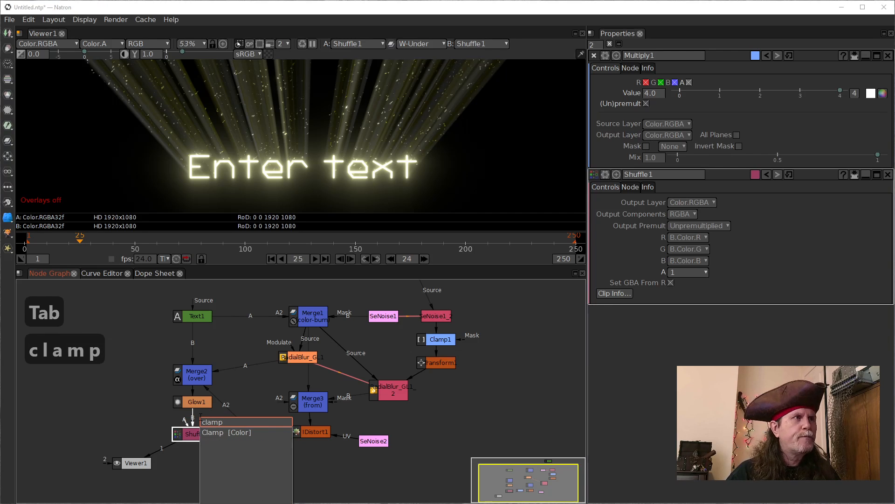
pyautogui.press('Return')
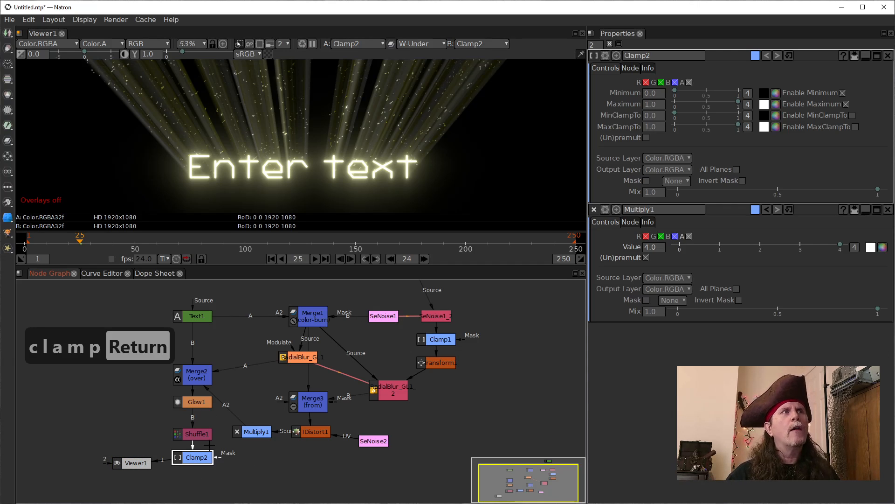
# Fit the whole image in the viewer and play the animation from frame 1 to examine the rays and particles.
pyautogui.click(321, 164)
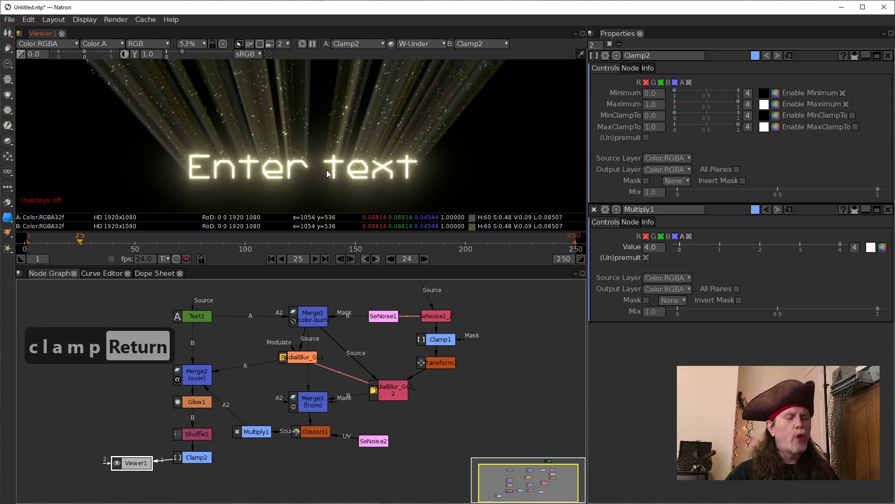
pyautogui.press('f')
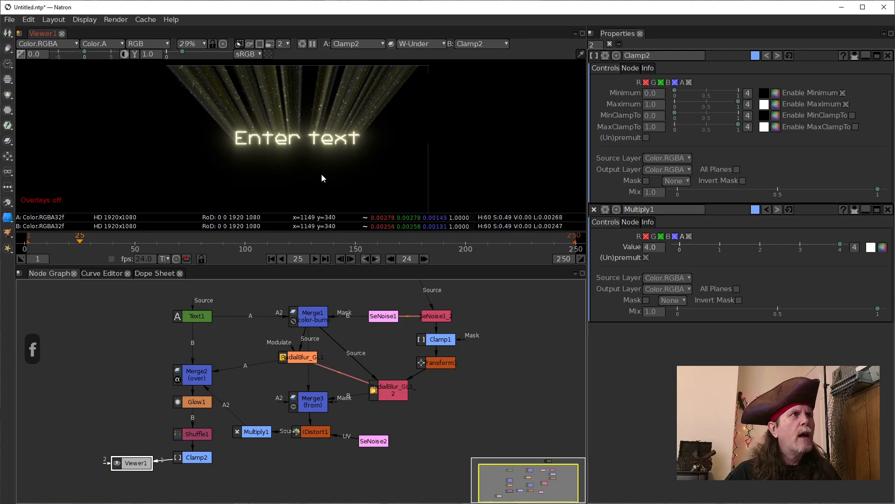
pyautogui.click(271, 258)
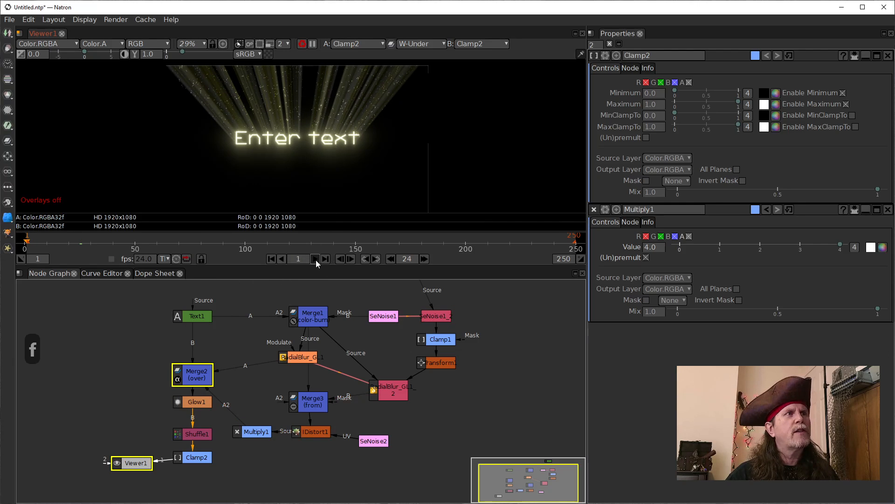
pyautogui.click(315, 259)
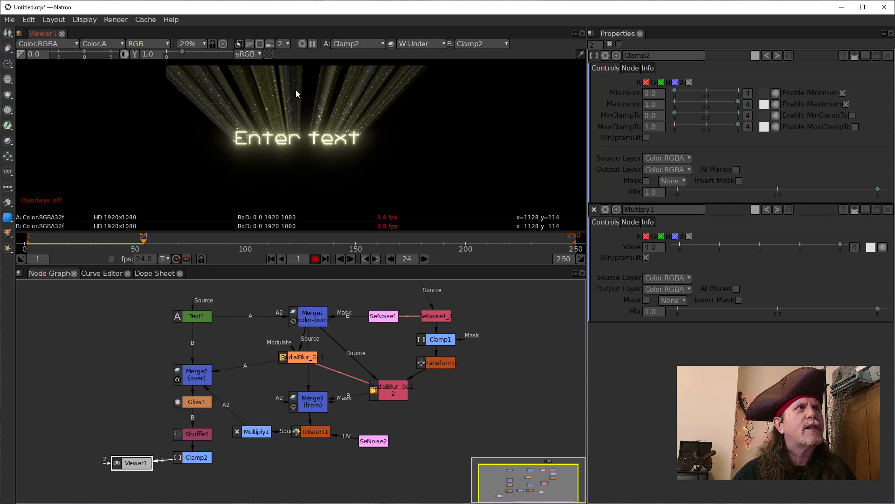
# Move Text1 to the upper left of Merge2 in the node graph and stop the playback.
pyautogui.click(383, 316)
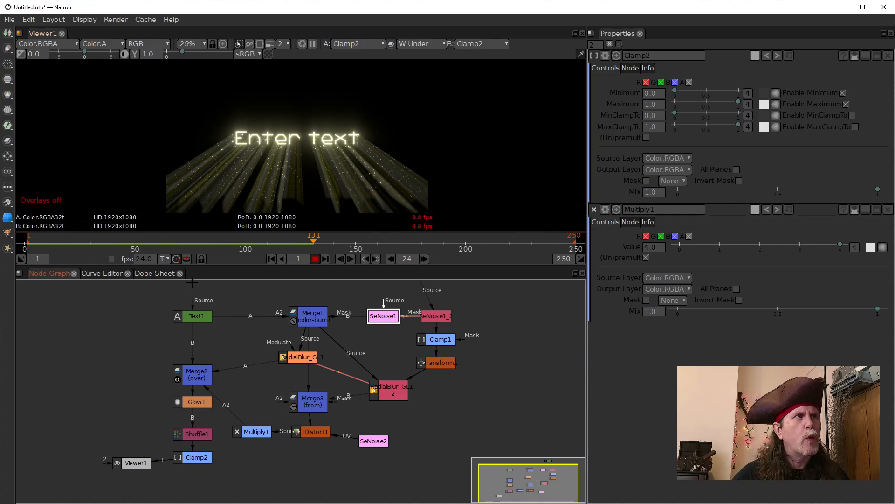
pyautogui.click(188, 318)
pyautogui.moveTo(188, 318); pyautogui.dragTo(193, 311)
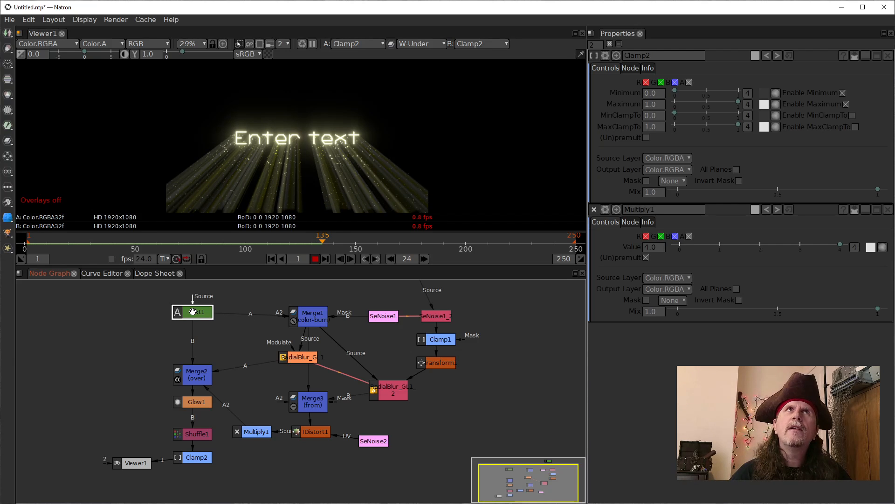
pyautogui.moveTo(193, 311); pyautogui.dragTo(133, 313)
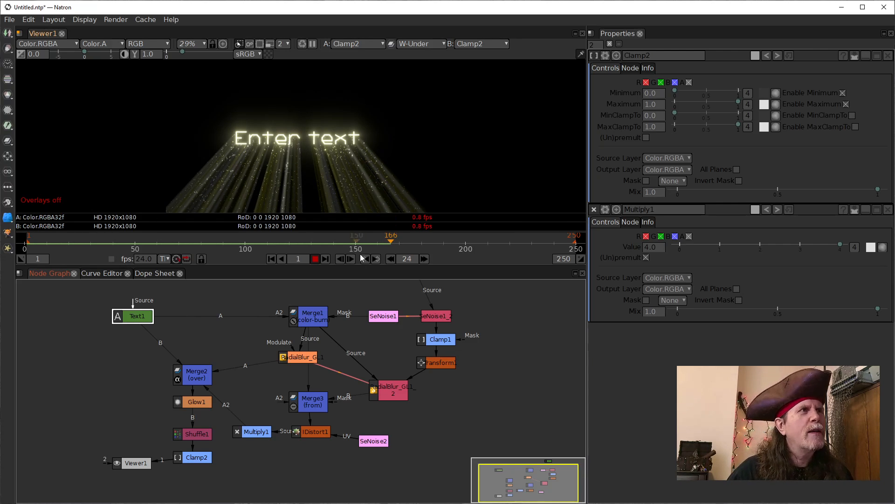
pyautogui.click(272, 260)
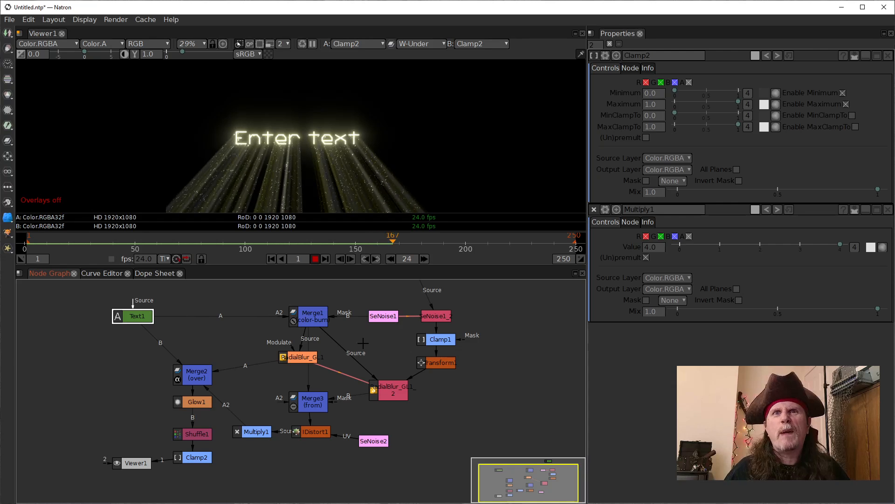
pyautogui.click(316, 258)
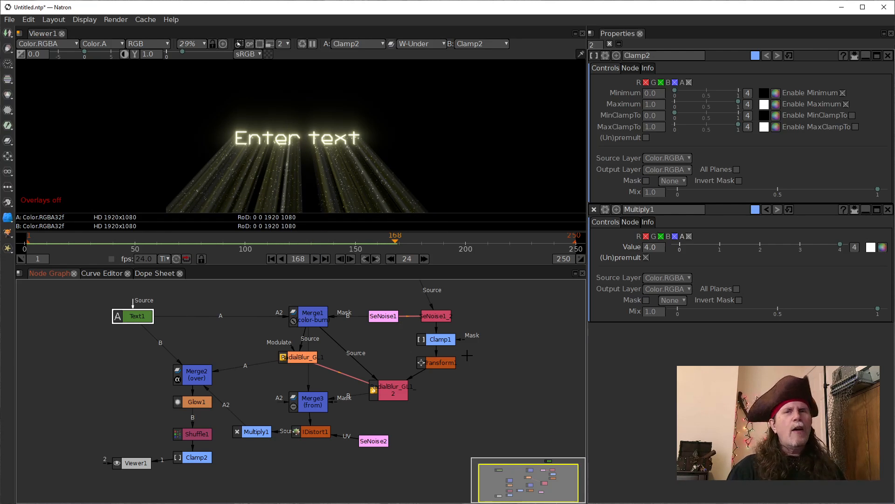